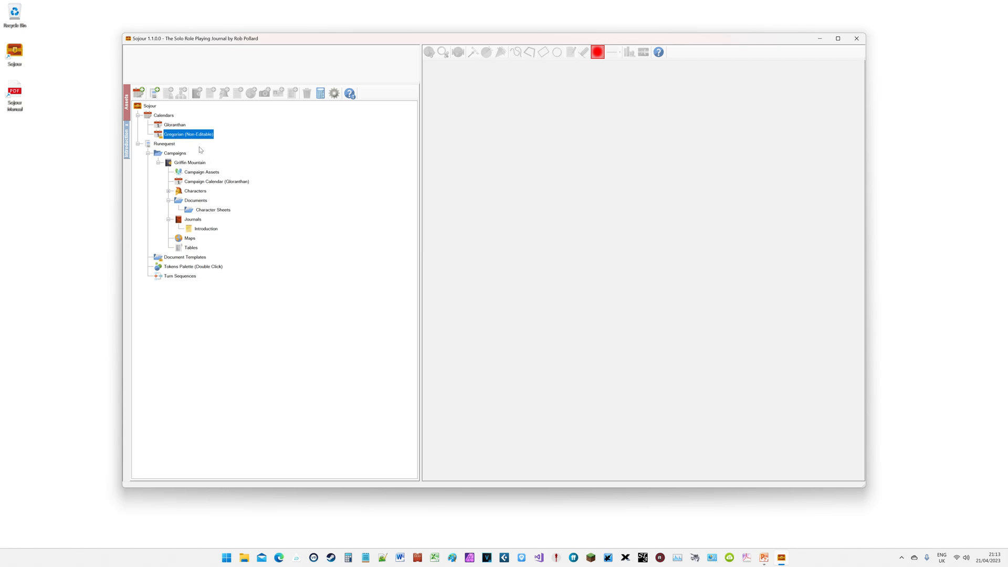
# - Import the Harptos Calendar data file from the Calendars folder into the Calendars group
pyautogui.click(163, 116)
pyautogui.rightClick(165, 116)
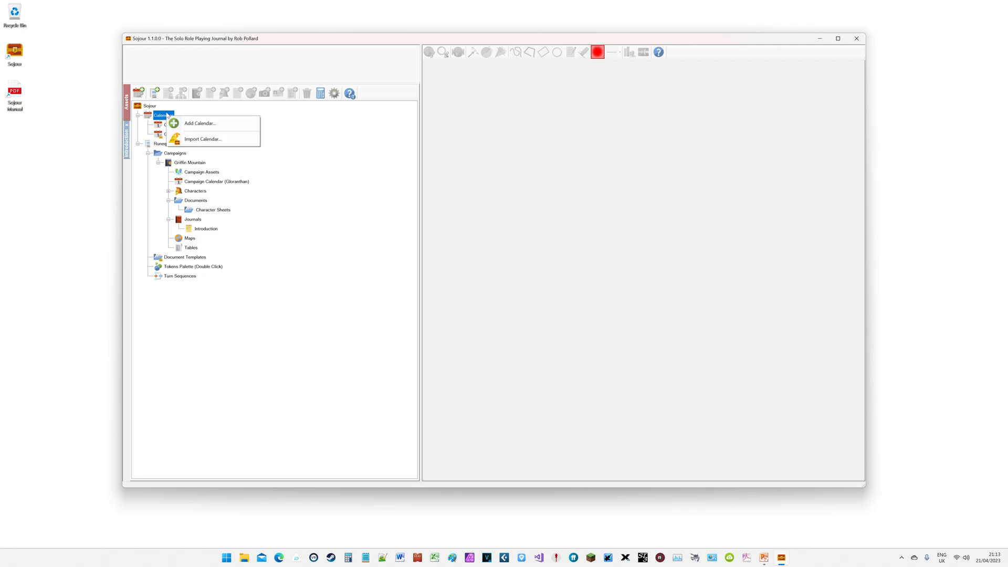
pyautogui.click(197, 141)
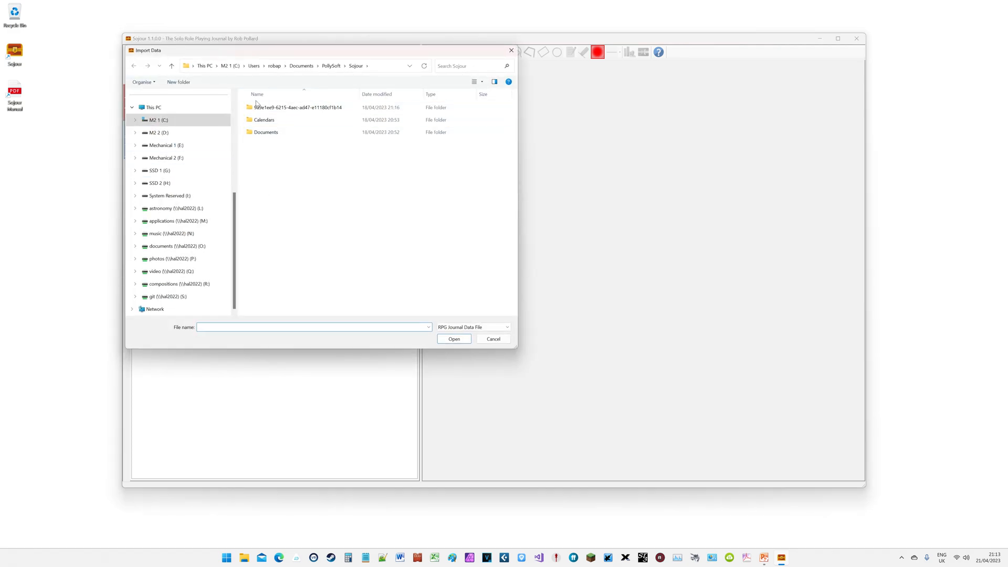
pyautogui.doubleClick(278, 119)
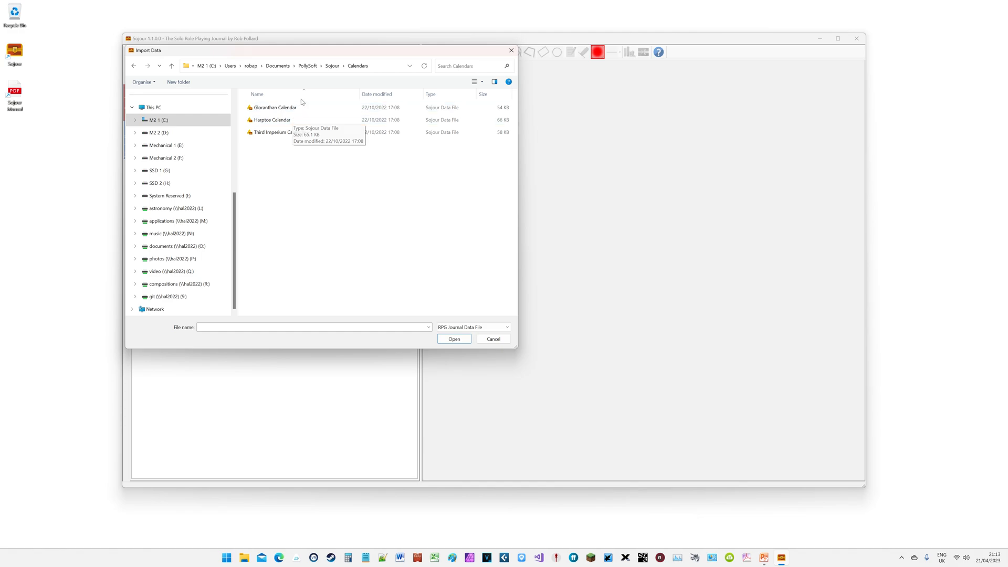
pyautogui.moveTo(316, 52); pyautogui.dragTo(432, 168)
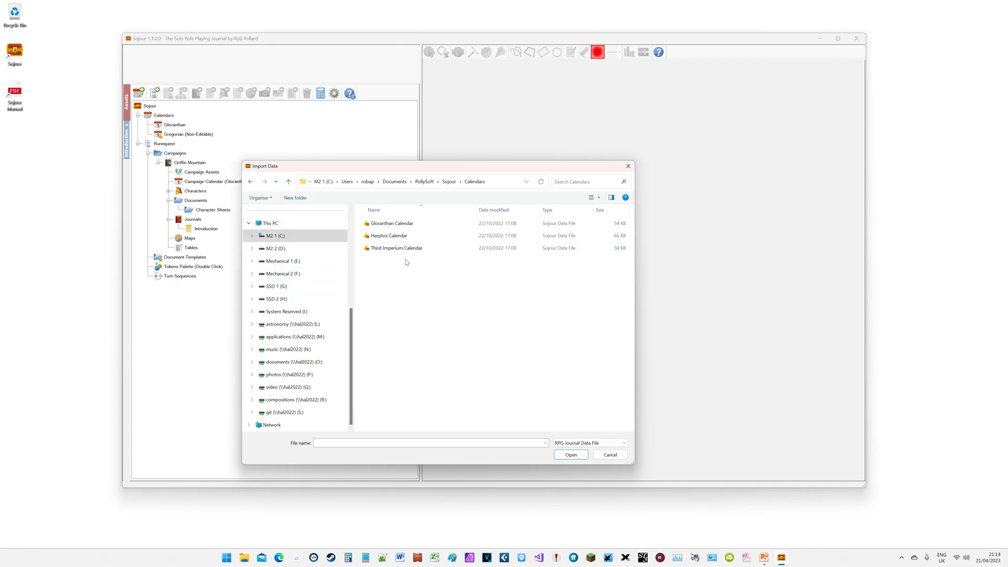
pyautogui.click(400, 240)
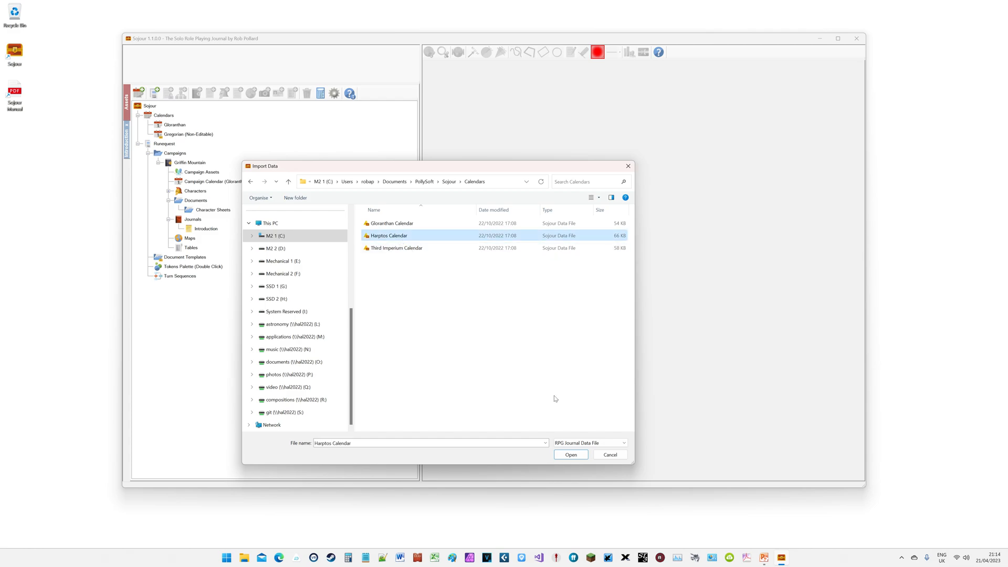
pyautogui.click(571, 454)
# - Import the Third Imperium Calendar data file from the Calendars folder into the Calendars group
pyautogui.rightClick(165, 114)
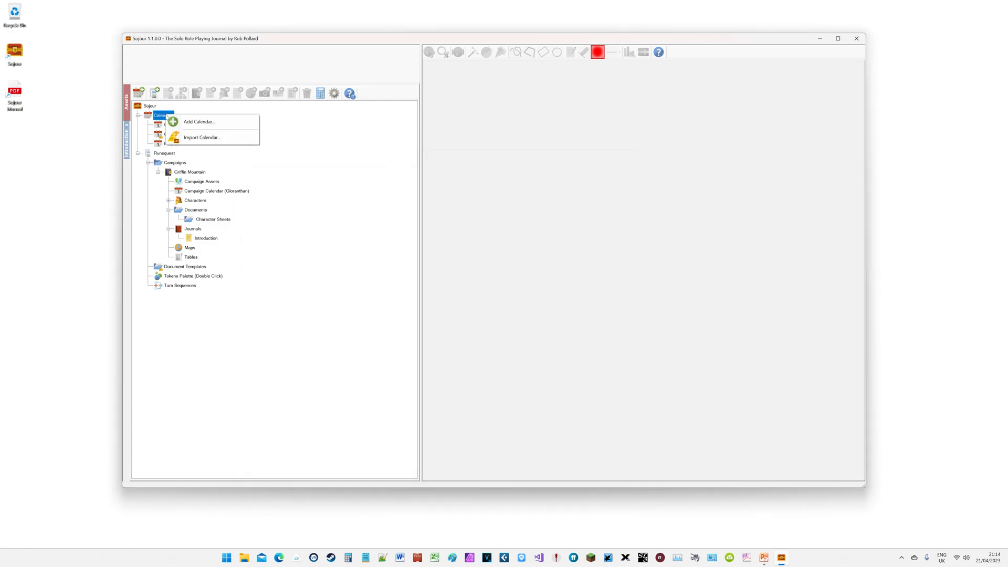
pyautogui.click(212, 138)
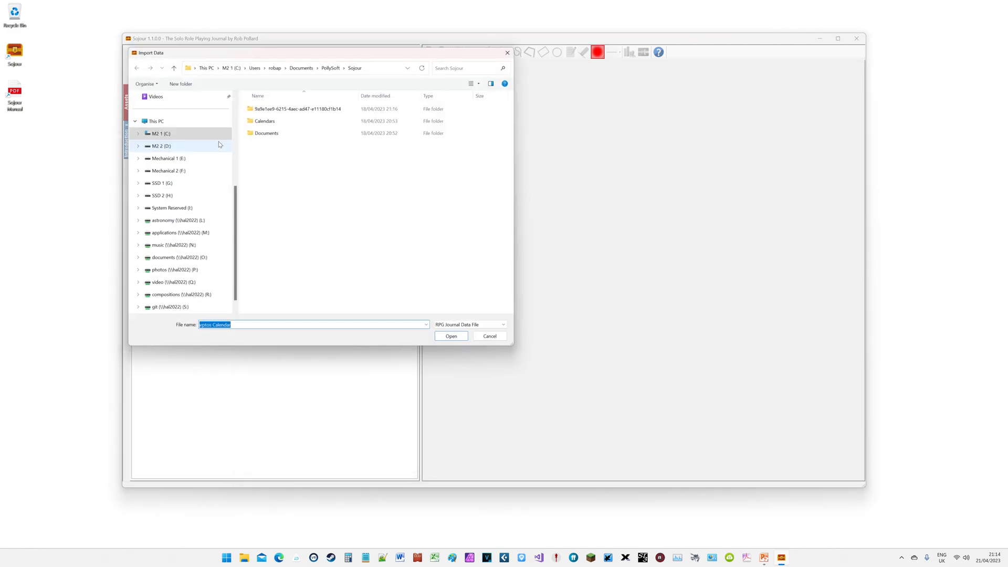
pyautogui.click(277, 125)
pyautogui.click(291, 134)
pyautogui.click(452, 339)
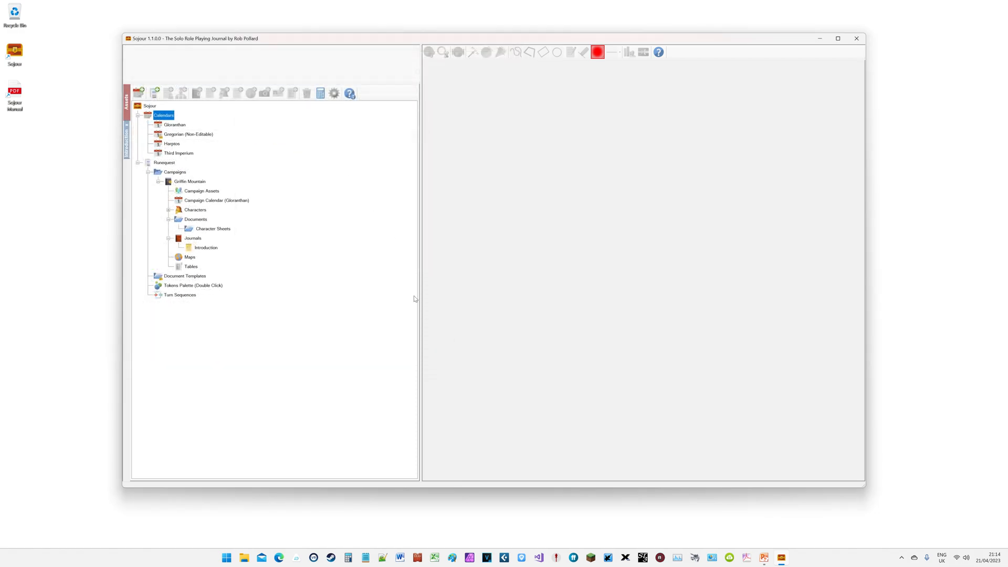
# - Preview the Gloranthan calendar's example, browse forward to Sacred Time 1613 and back to Storm Season, and close it without changes
pyautogui.doubleClick(176, 125)
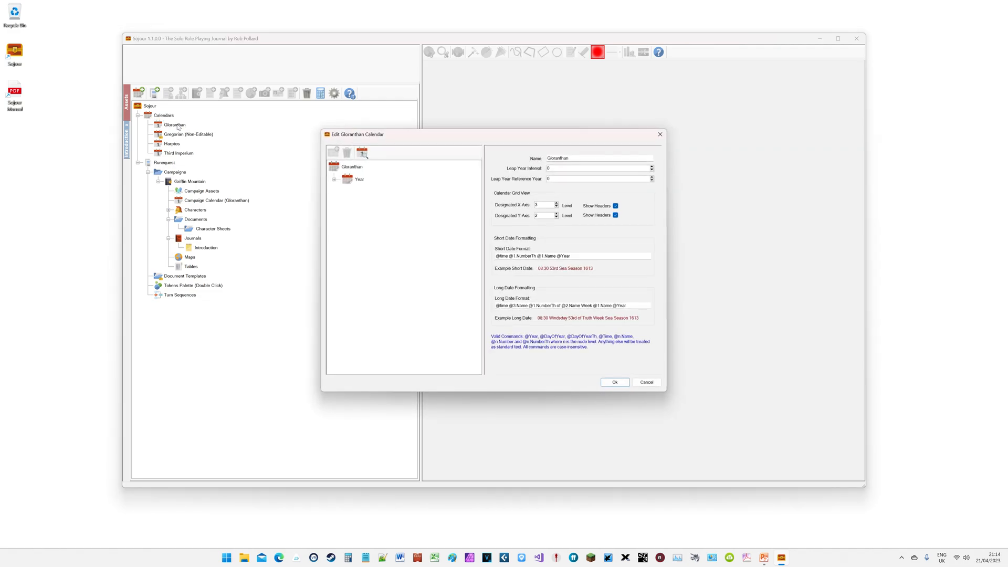
pyautogui.click(362, 152)
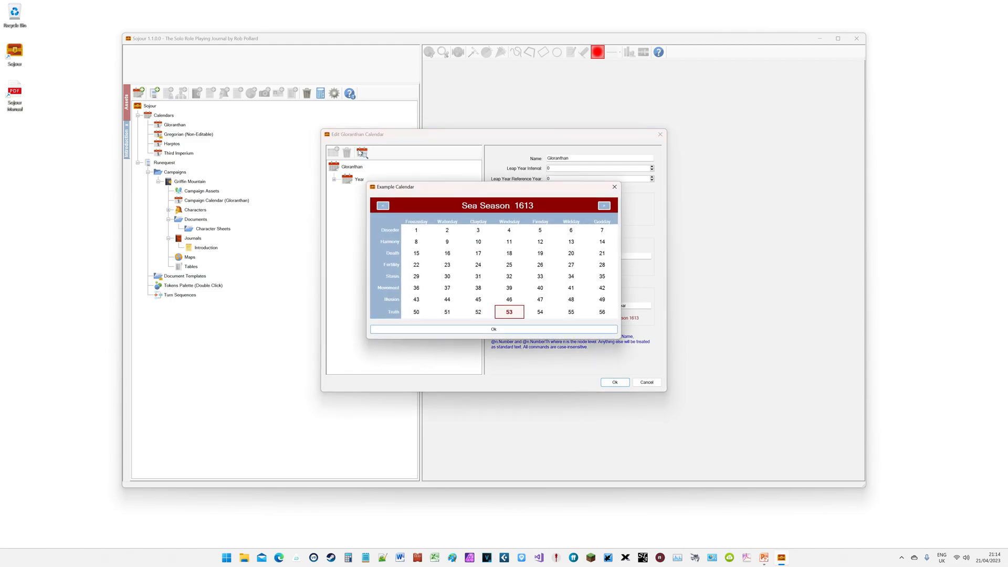
pyautogui.click(603, 206)
pyautogui.click(603, 206)
pyautogui.click(602, 207)
pyautogui.click(603, 207)
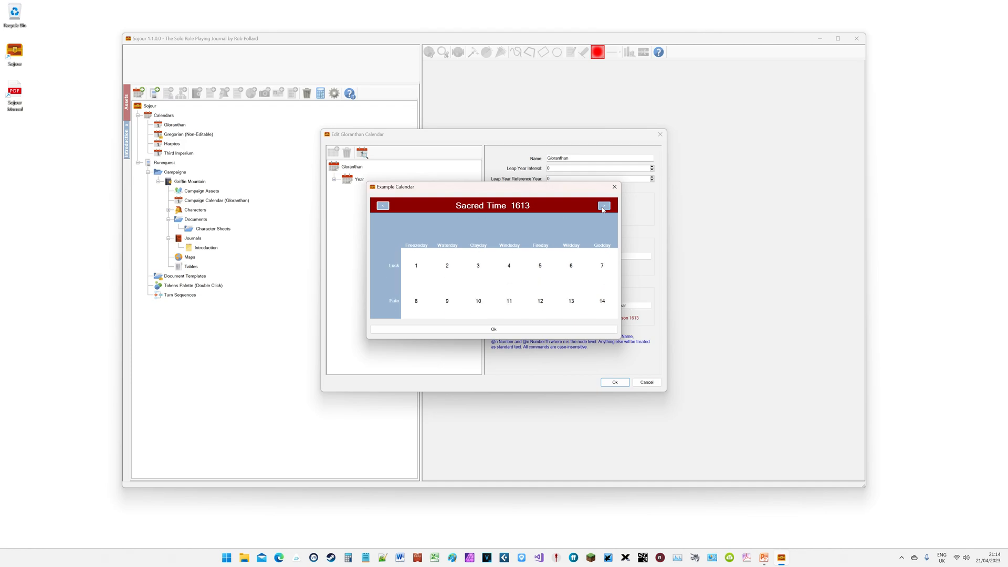
pyautogui.click(383, 205)
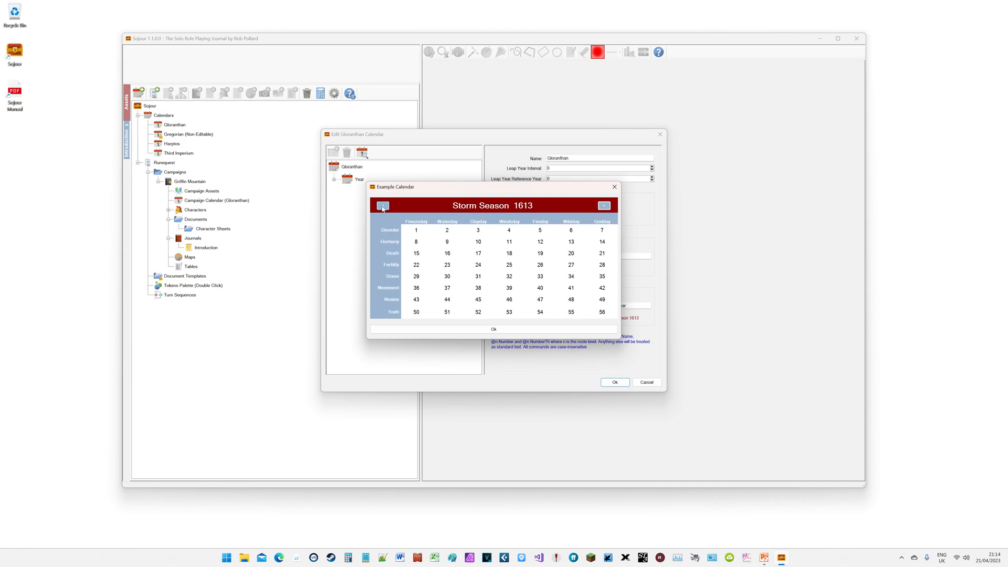
pyautogui.click(503, 329)
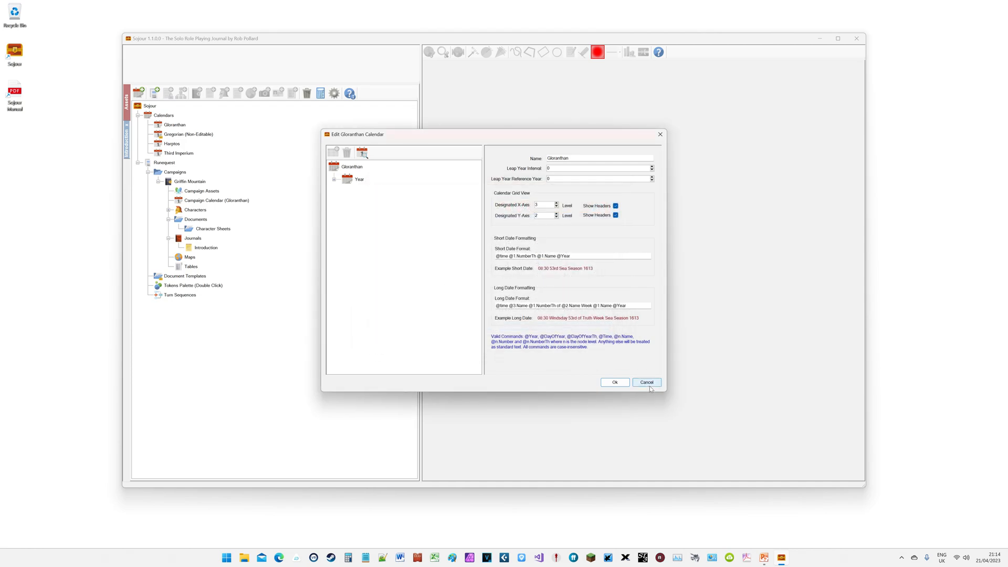
pyautogui.click(640, 381)
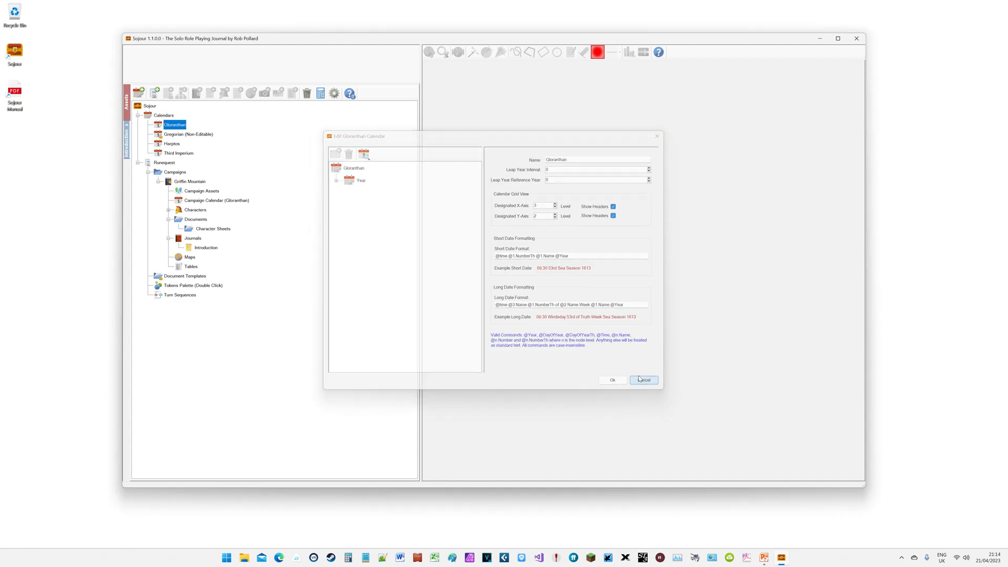
# - Preview the Harptos calendar's example, browsing its months through Flamerule to Eleint 1481, and close the calendar
pyautogui.doubleClick(172, 144)
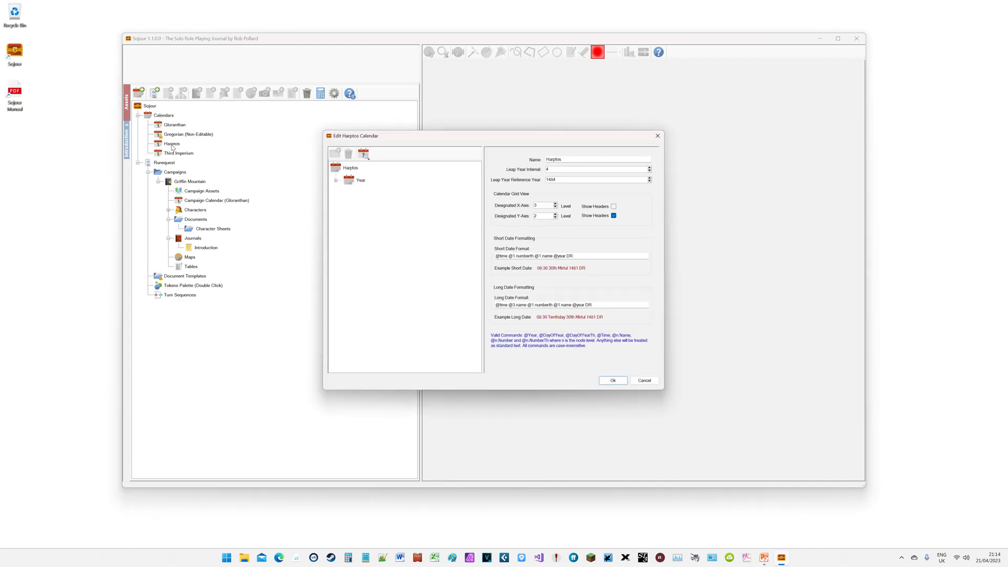
pyautogui.click(362, 152)
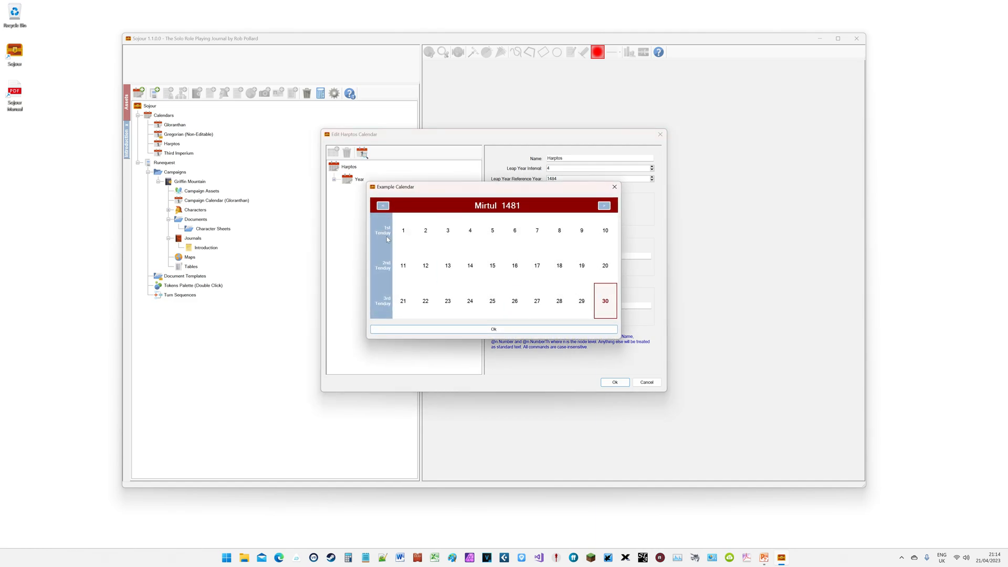
pyautogui.click(603, 205)
pyautogui.click(603, 206)
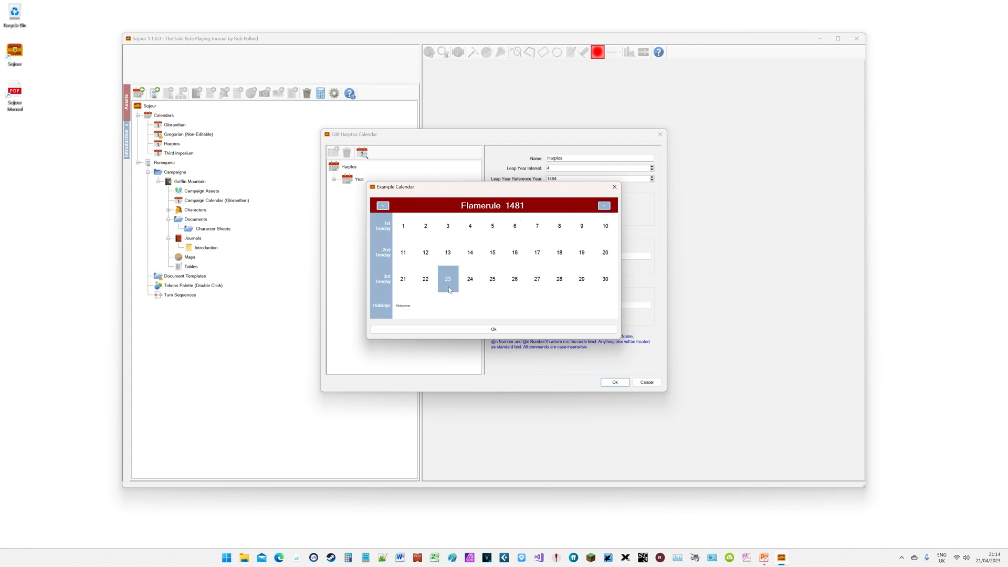
pyautogui.click(604, 206)
pyautogui.click(604, 206)
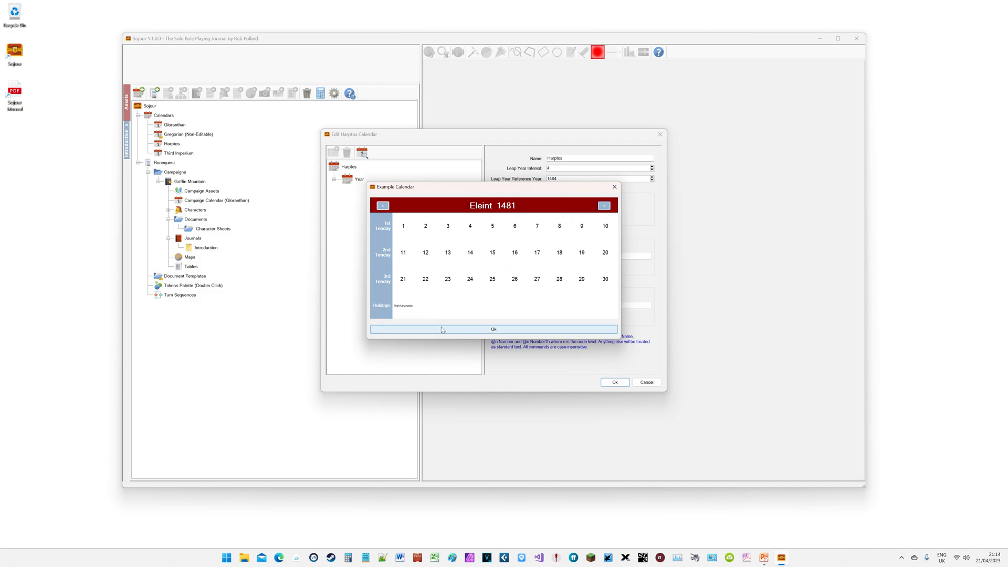
pyautogui.click(515, 331)
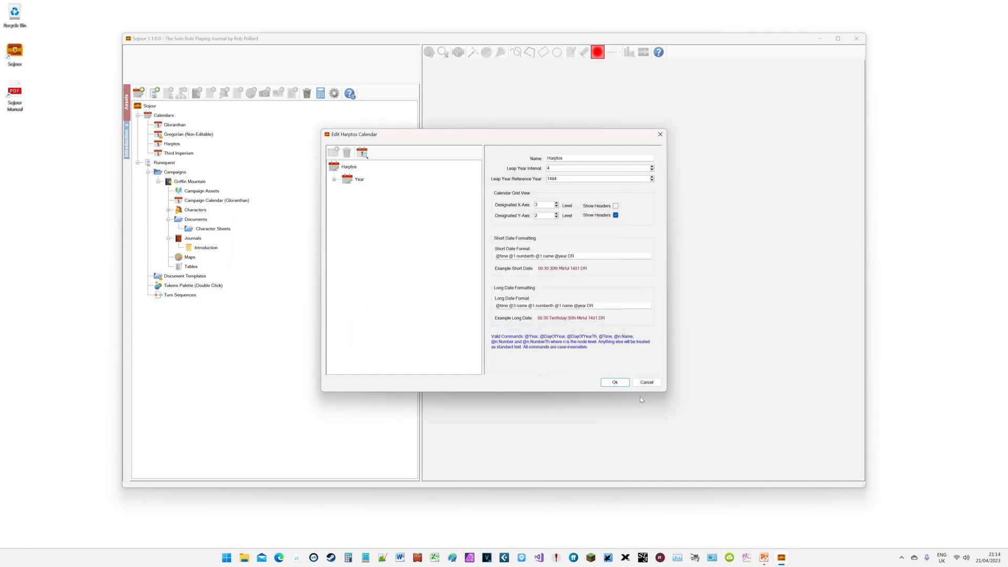
pyautogui.click(613, 382)
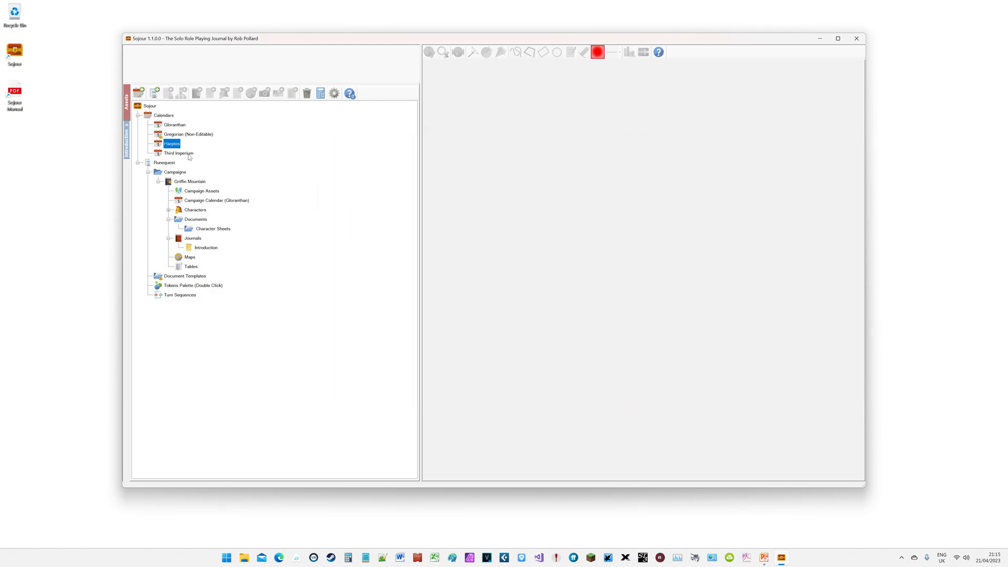
# - Preview the Third Imperium calendar's example, go one year forward and back, and close it without changes
pyautogui.doubleClick(188, 153)
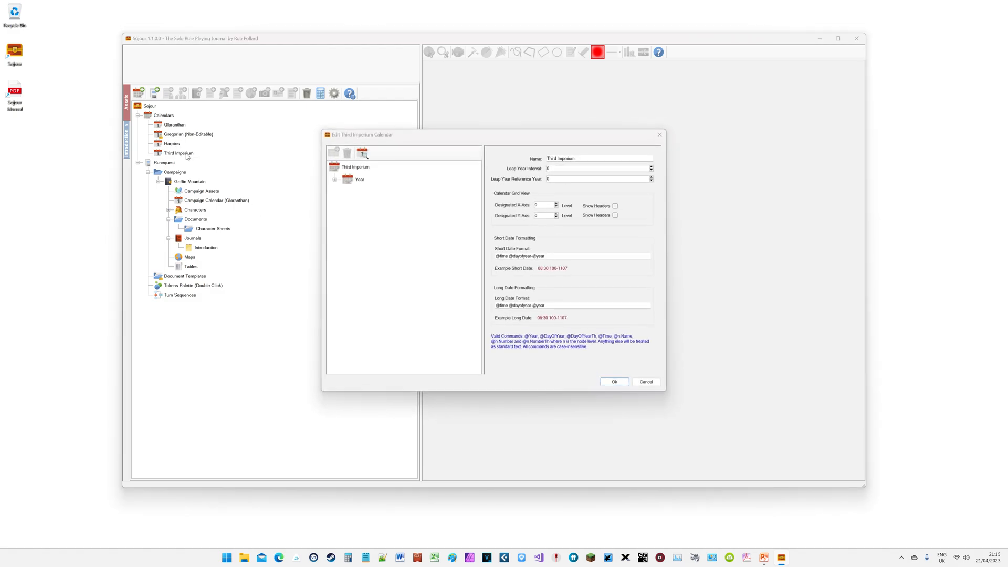
pyautogui.click(362, 159)
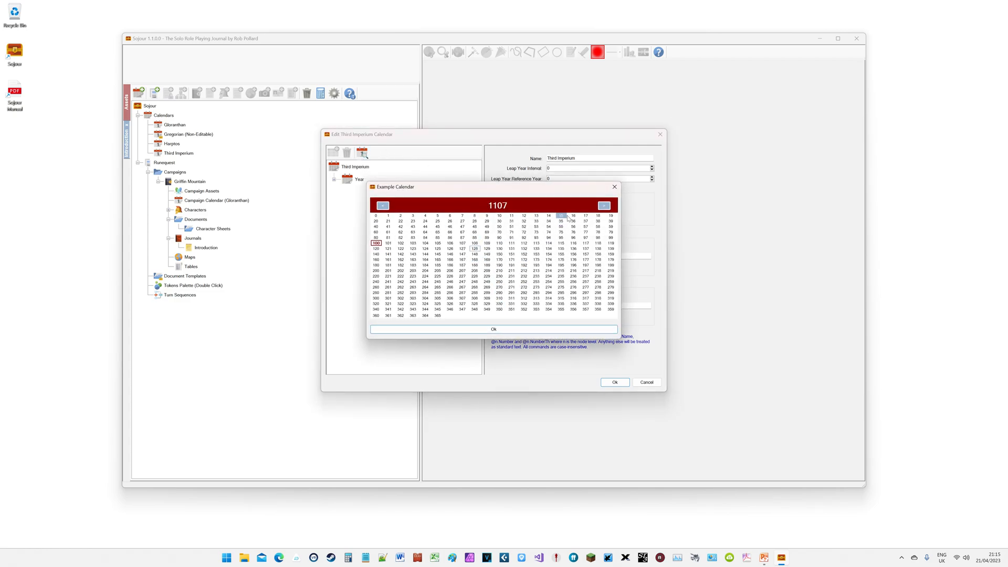
pyautogui.click(604, 208)
pyautogui.click(384, 206)
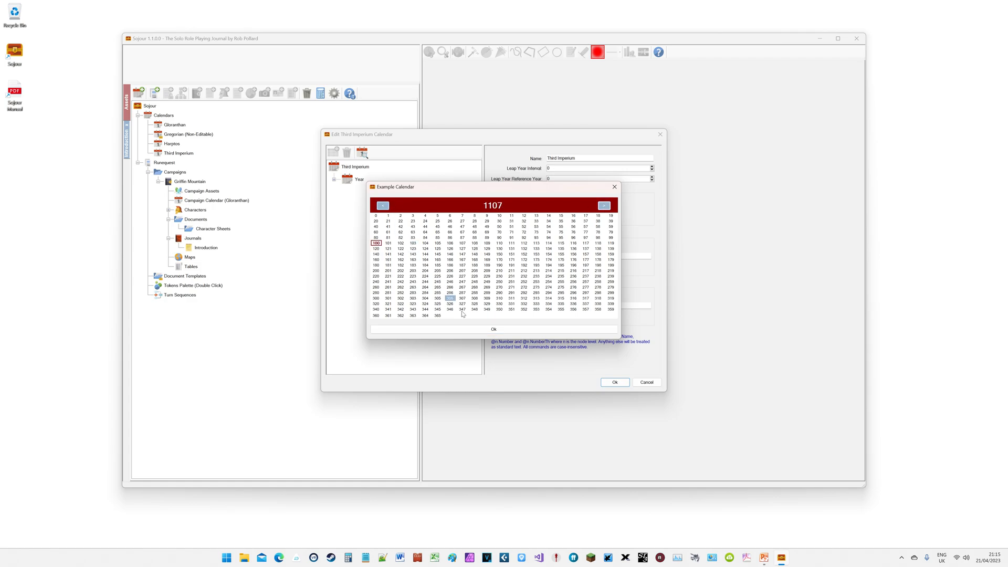
pyautogui.click(529, 330)
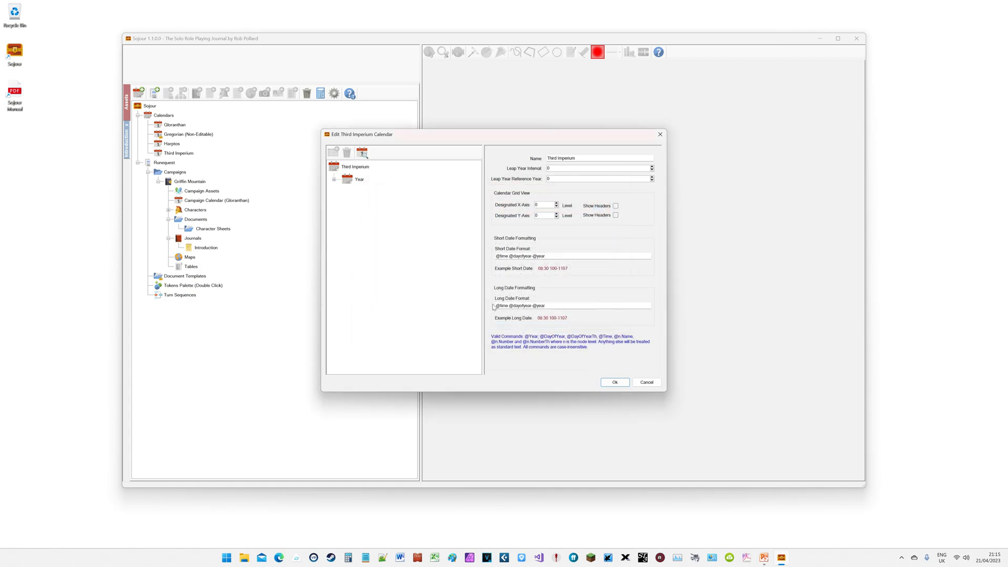
pyautogui.click(647, 382)
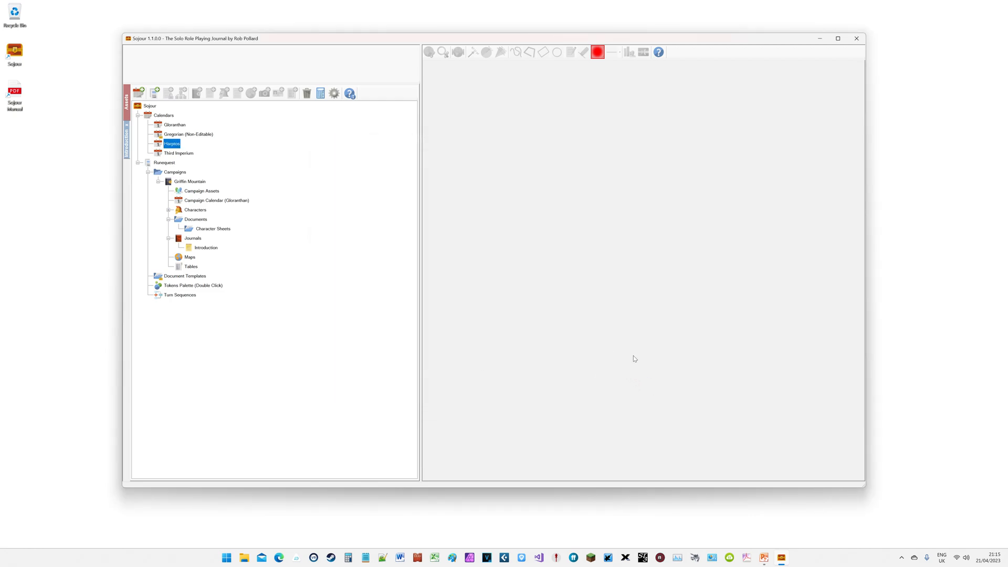
# - Start a new calendar in the Calendars group and preview its example before anything is defined
pyautogui.click(164, 116)
pyautogui.rightClick(165, 116)
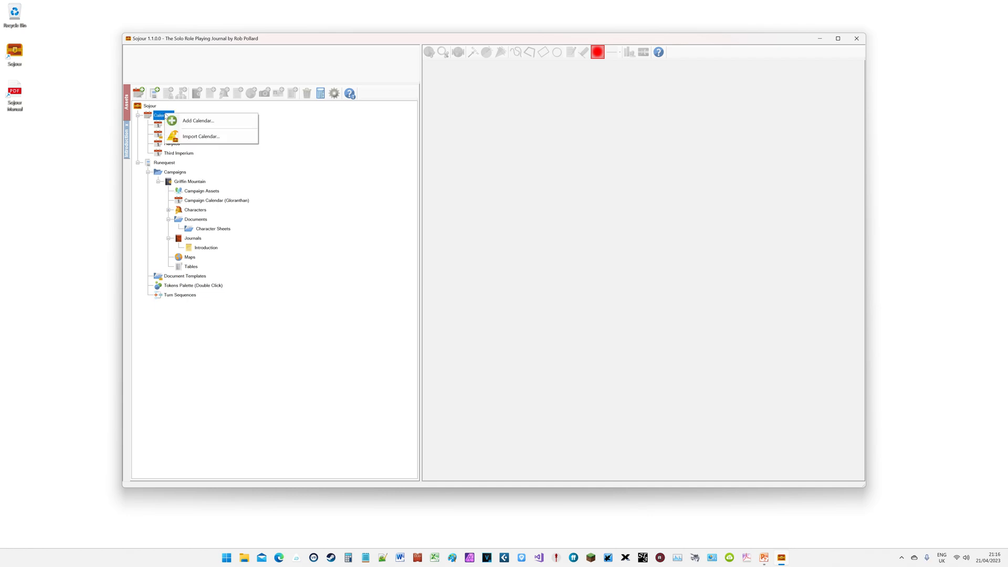
pyautogui.click(199, 120)
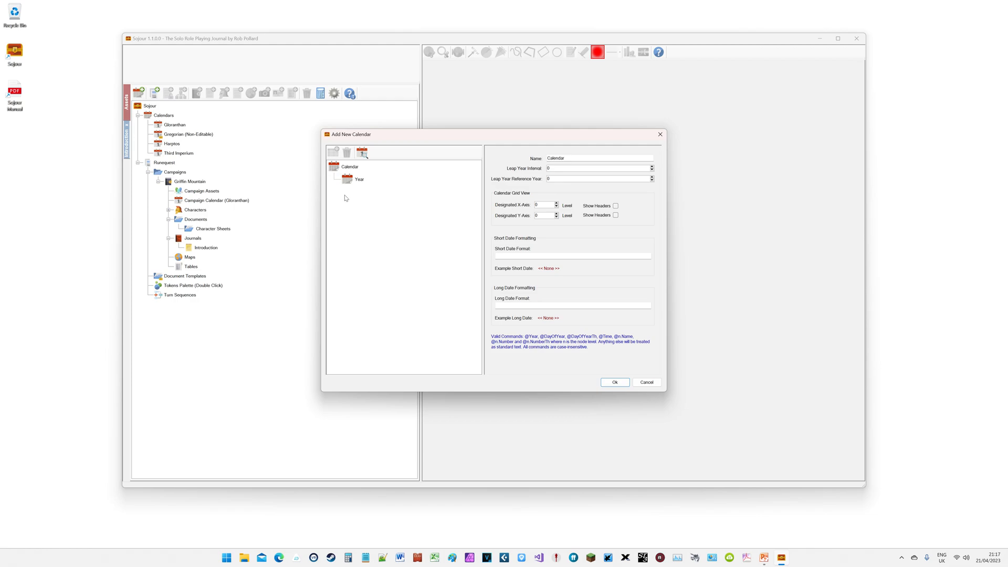
pyautogui.click(331, 169)
pyautogui.click(363, 153)
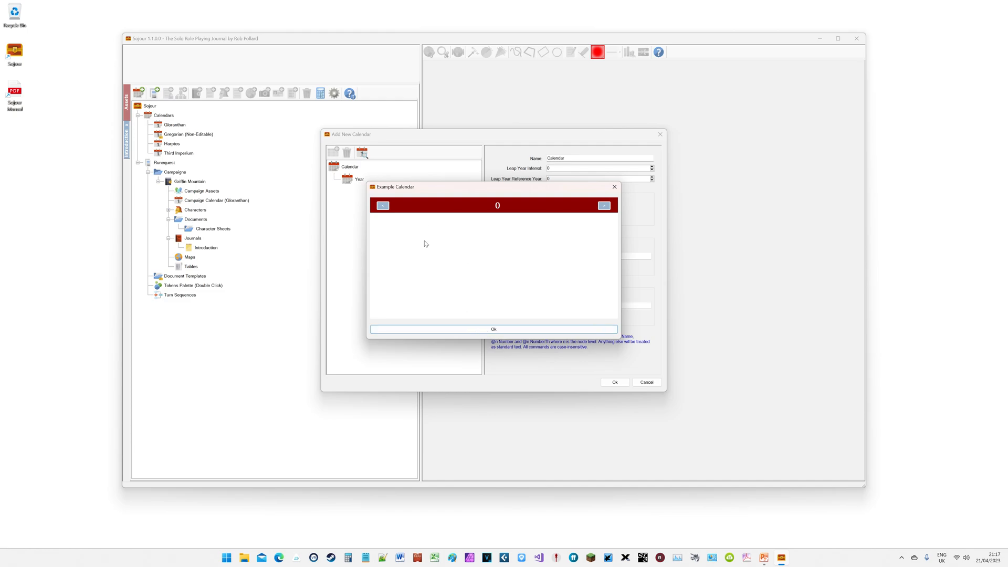
pyautogui.click(494, 329)
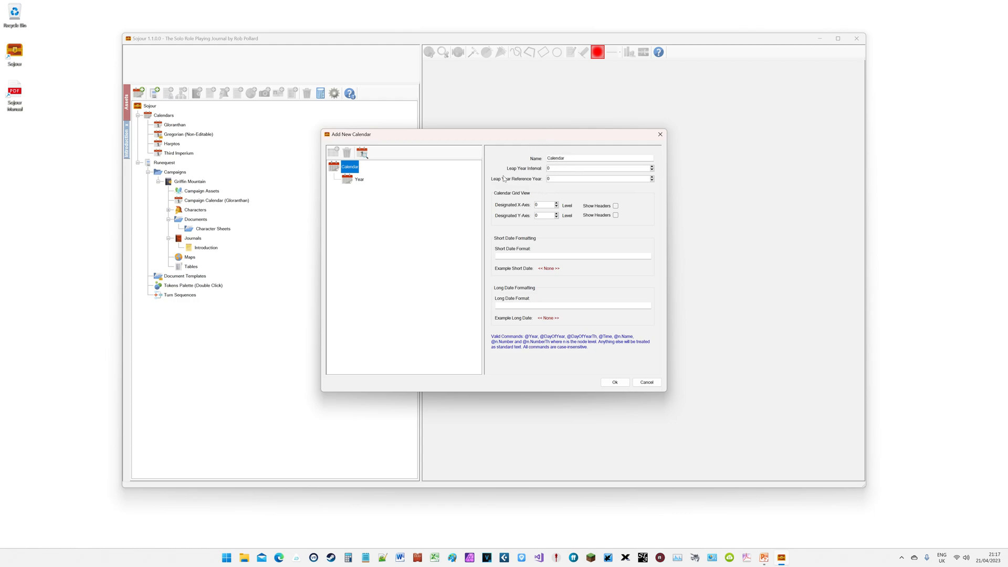
# - Try adding a child time unit under the new calendar's Year, delete the unit, and discard the new calendar
pyautogui.click(348, 180)
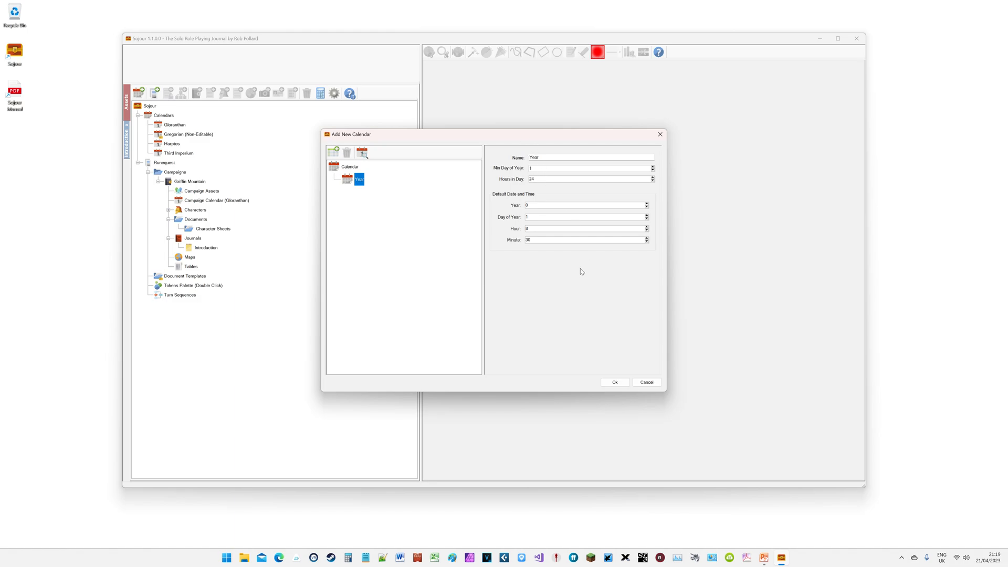
pyautogui.rightClick(347, 182)
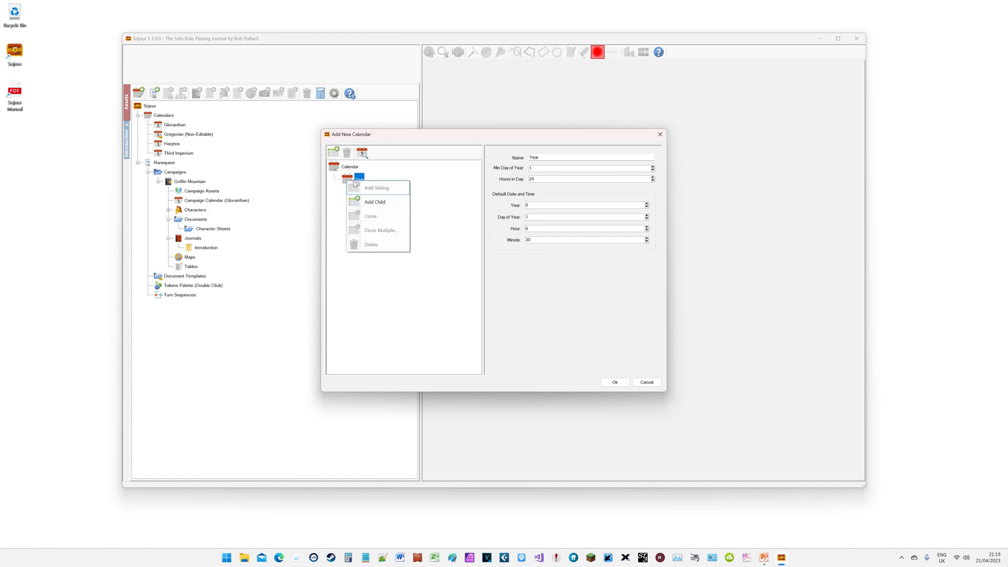
pyautogui.click(372, 203)
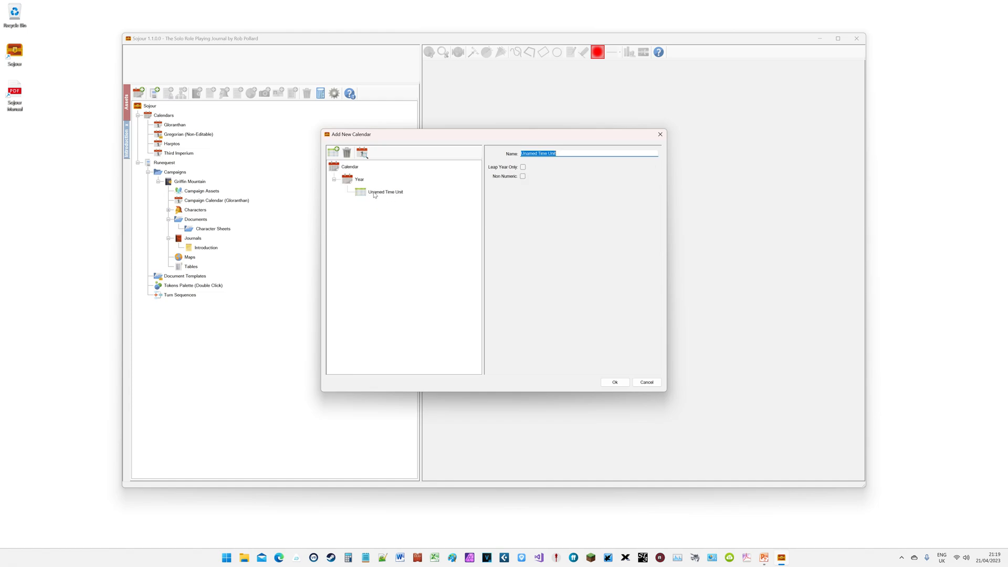
pyautogui.click(360, 190)
pyautogui.rightClick(360, 190)
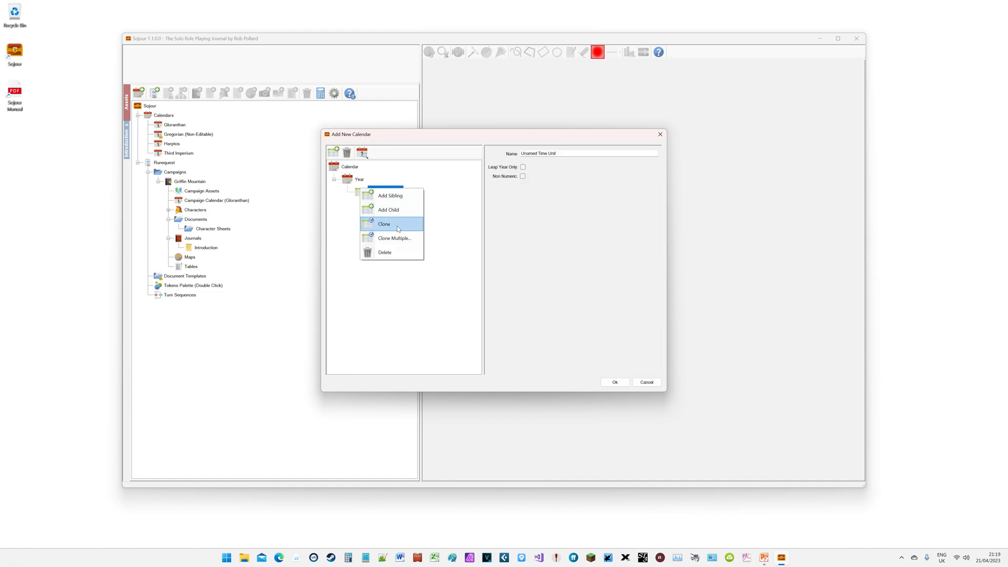
pyautogui.click(394, 252)
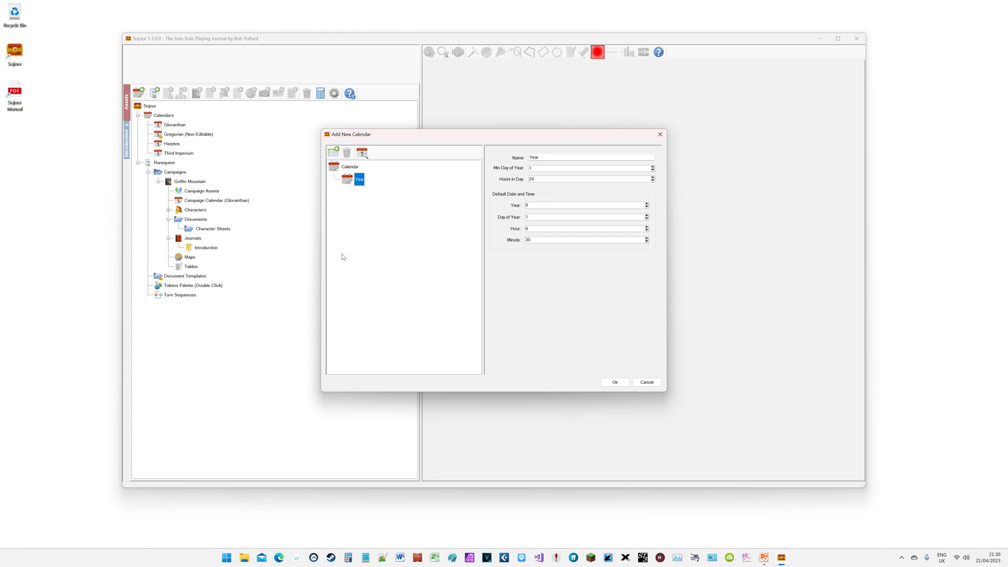
pyautogui.click(644, 383)
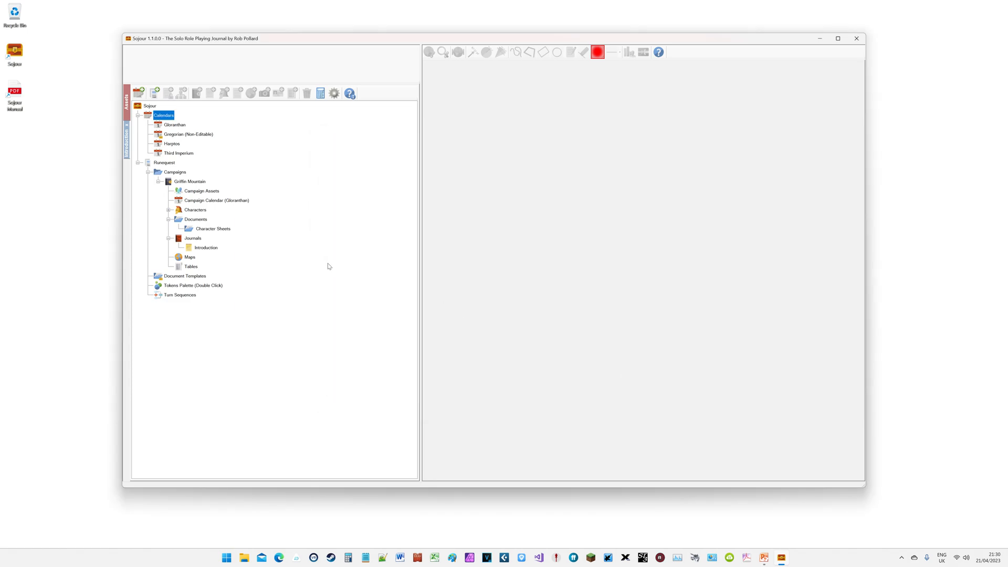
# - Examine the seasons under the Gloranthan calendar's Year and the weeks of its Fire Season, and close the calendar without changes
pyautogui.doubleClick(179, 129)
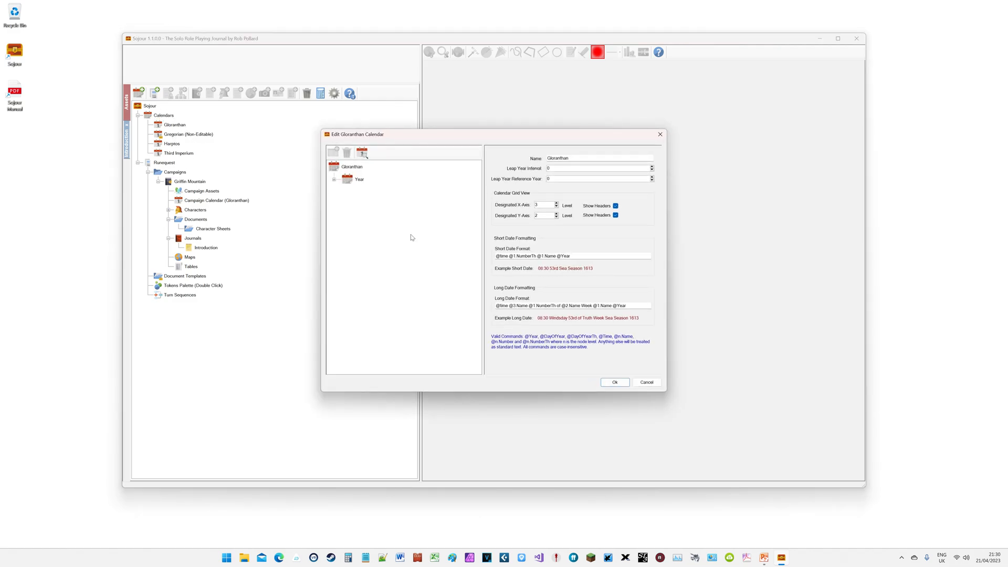
pyautogui.click(334, 179)
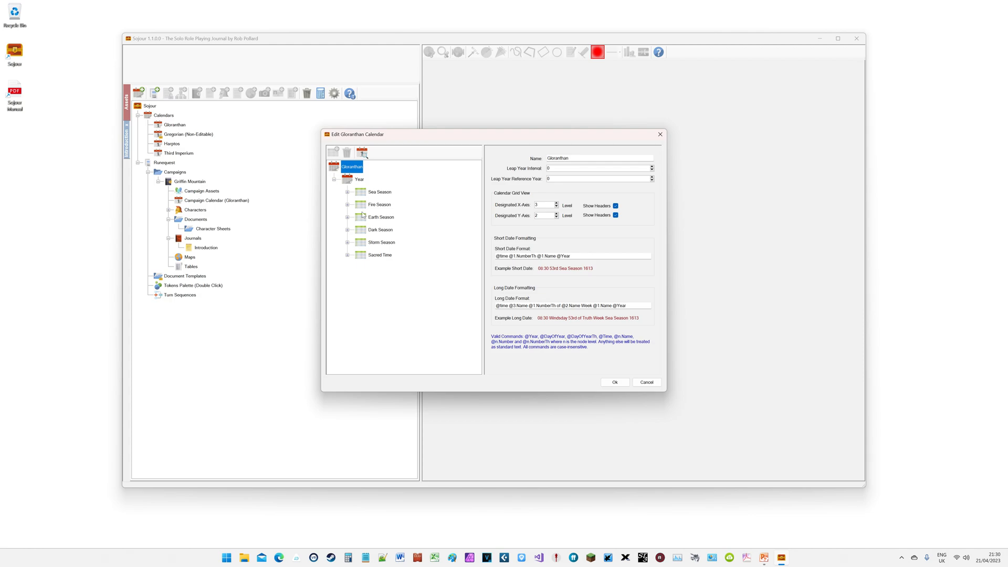
pyautogui.click(347, 205)
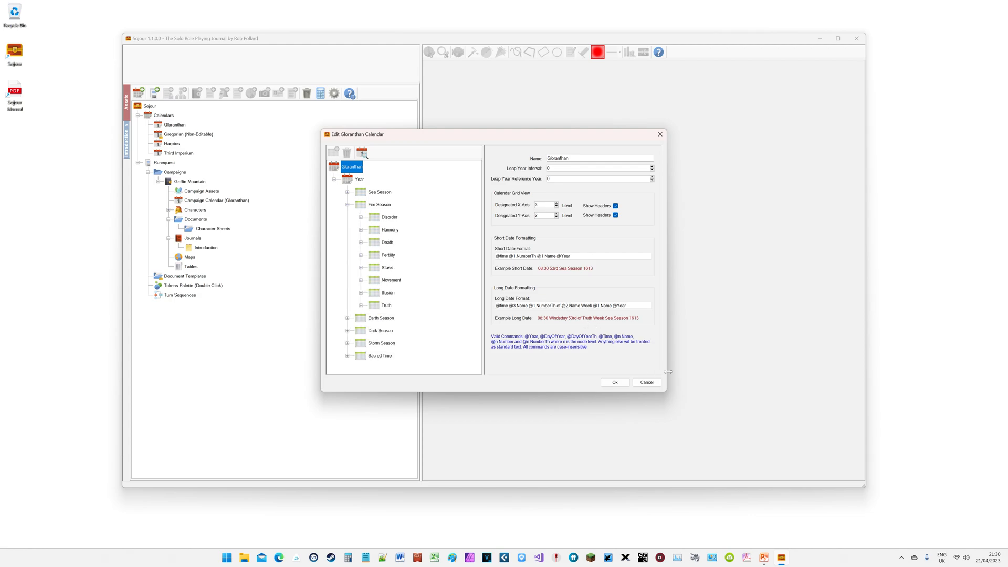
pyautogui.click(646, 382)
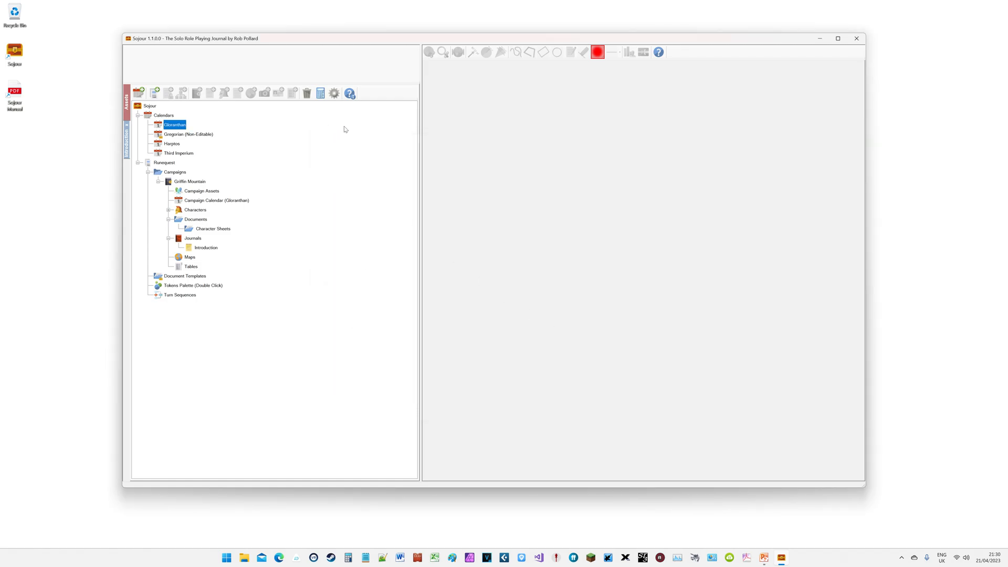
# - Look through the Sojour manual's pages on custom calendars back to the start of the Calendars chapter, and close the manual
pyautogui.click(350, 93)
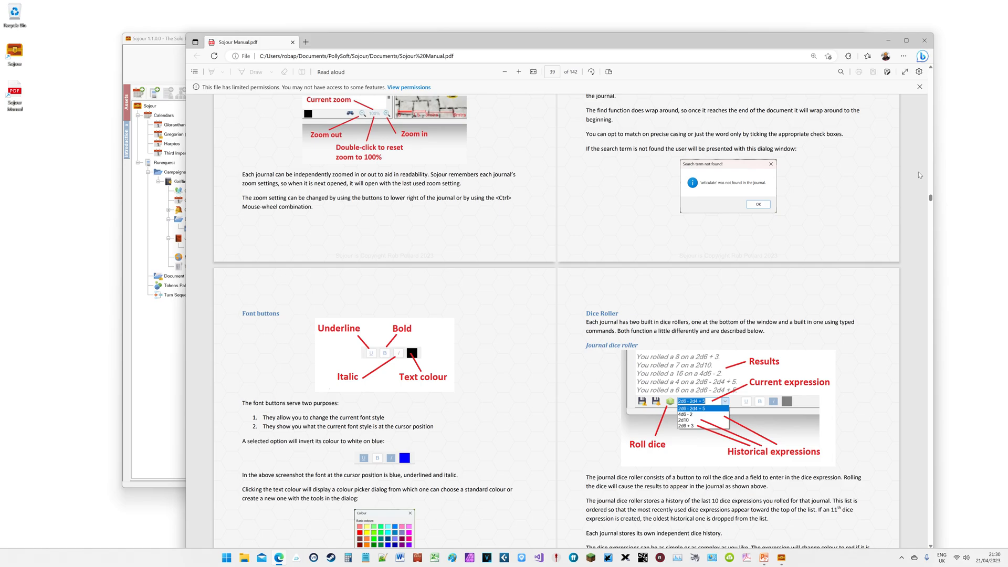
pyautogui.moveTo(929, 198); pyautogui.dragTo(931, 133)
pyautogui.scroll(13, 726, 309)
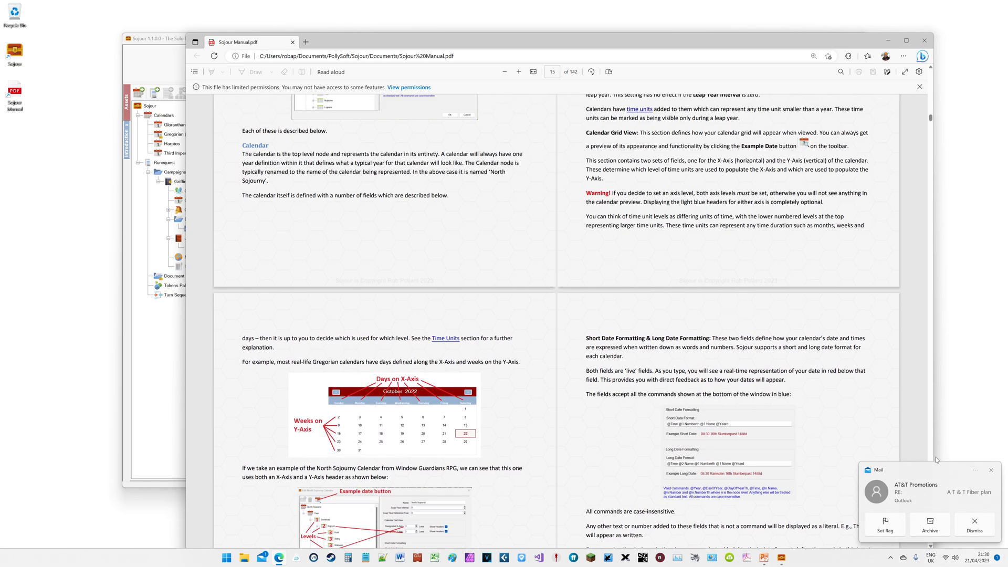
pyautogui.click(990, 471)
pyautogui.scroll(7, 711, 404)
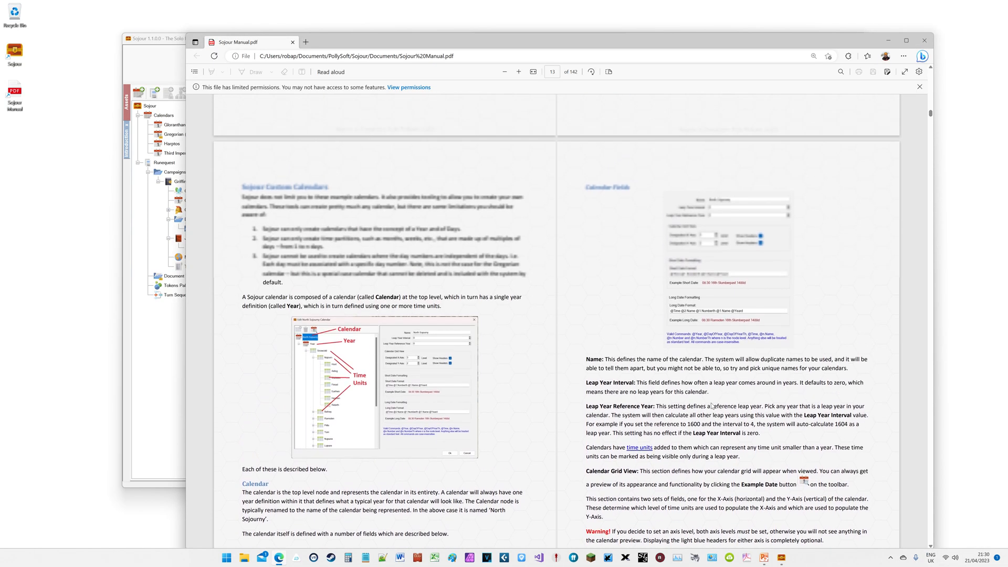
pyautogui.scroll(7, 711, 405)
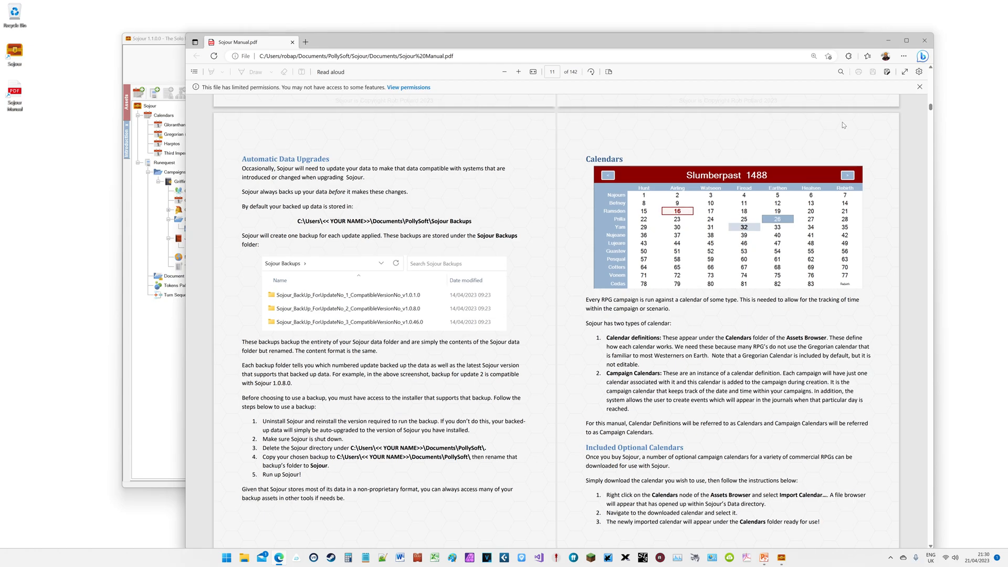
pyautogui.click(924, 40)
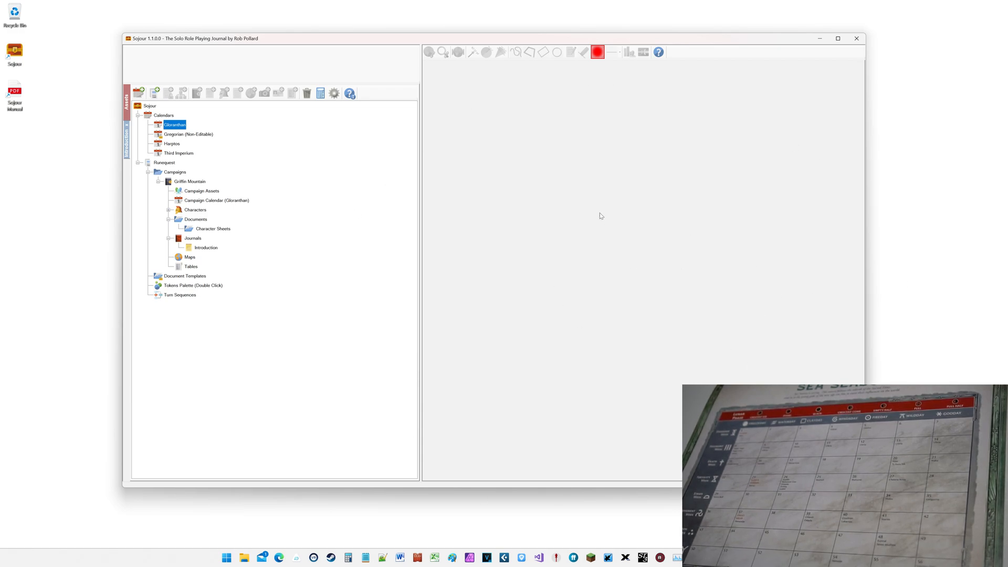
# - Add a new calendar to the Calendars group and name it Gloranthan 2
pyautogui.rightClick(167, 116)
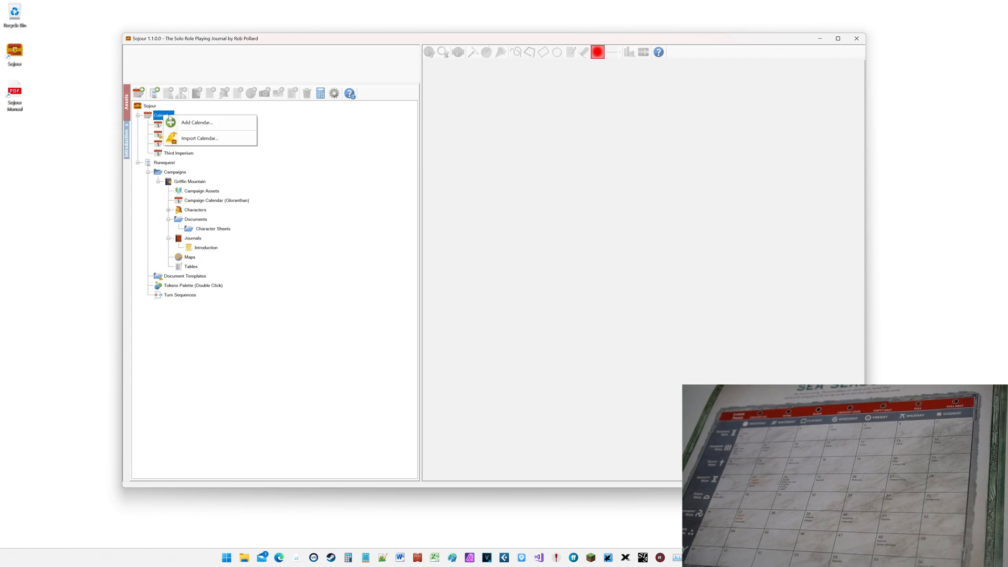
pyautogui.click(199, 123)
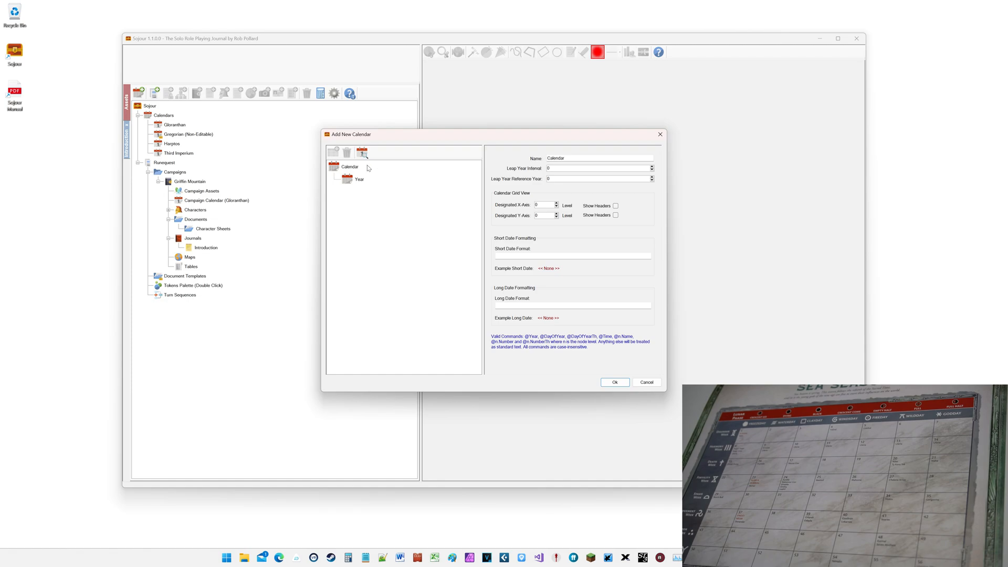
pyautogui.click(578, 158)
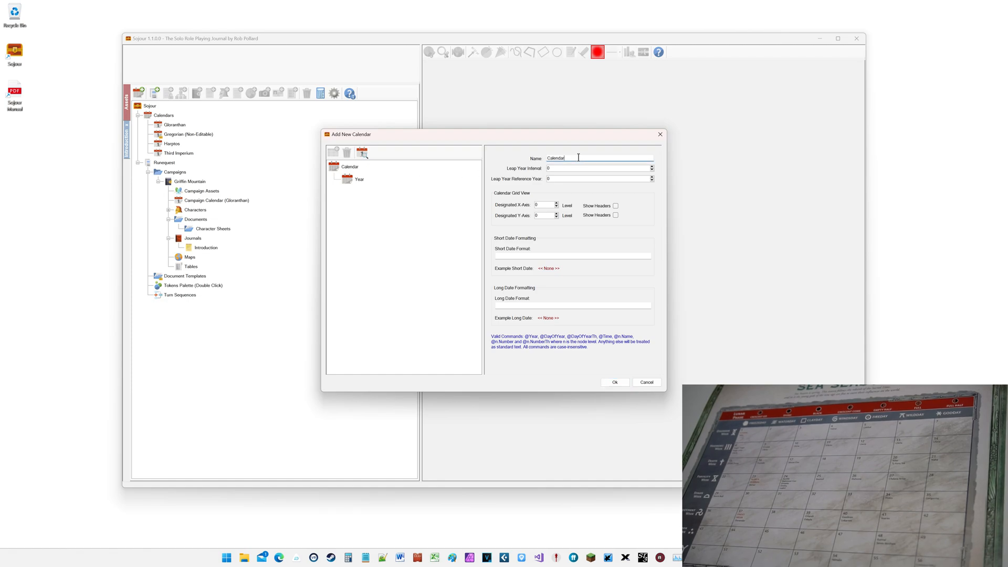
pyautogui.press('BackSpace')
pyautogui.press('BackSpace')
pyautogui.press('BackSpace')
pyautogui.press('BackSpace')
pyautogui.press('BackSpace')
pyautogui.press('BackSpace')
pyautogui.write('Gloran')
pyautogui.write('than')
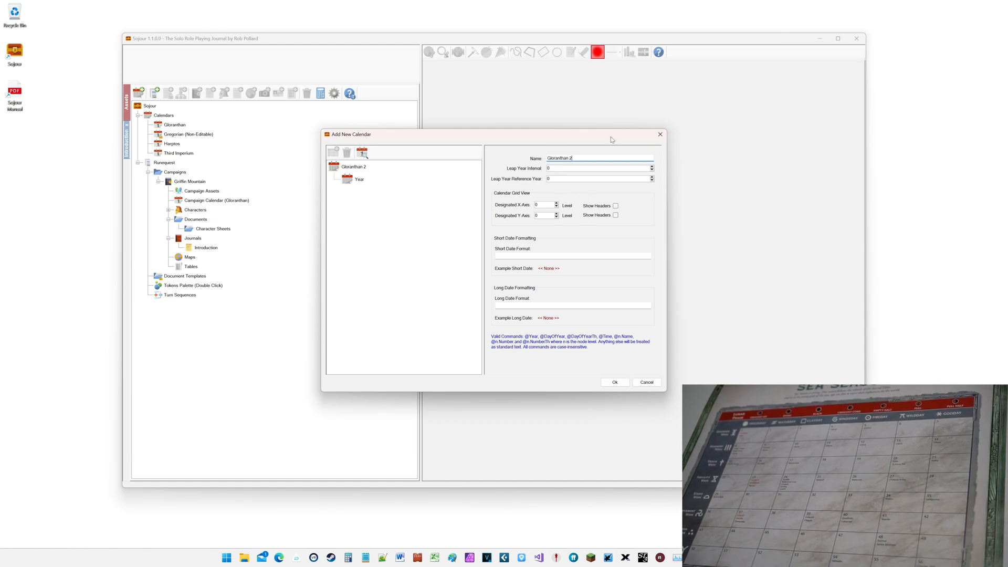
# - Set the default year in the new calendar's Year definition to 1605
pyautogui.click(359, 179)
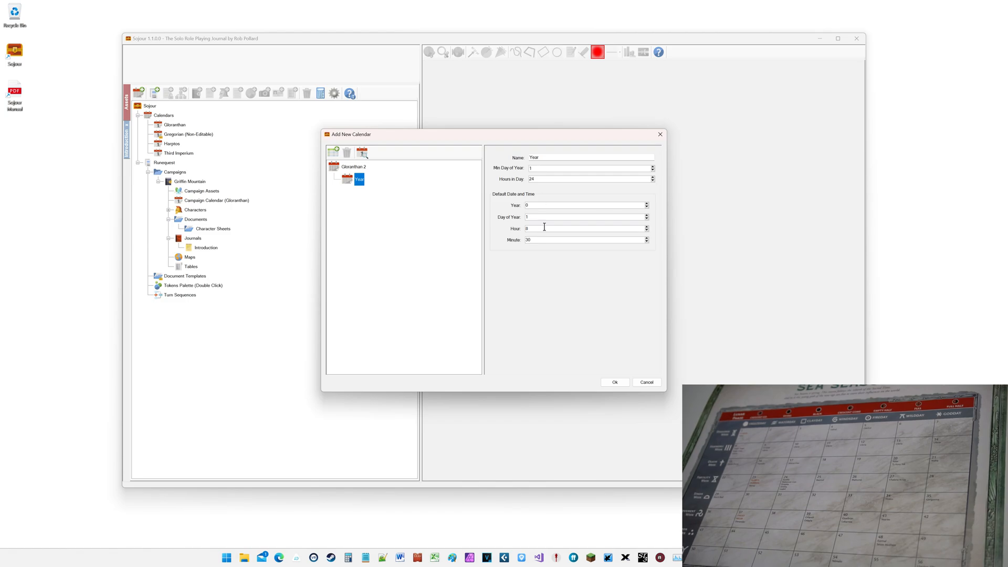
pyautogui.click(541, 205)
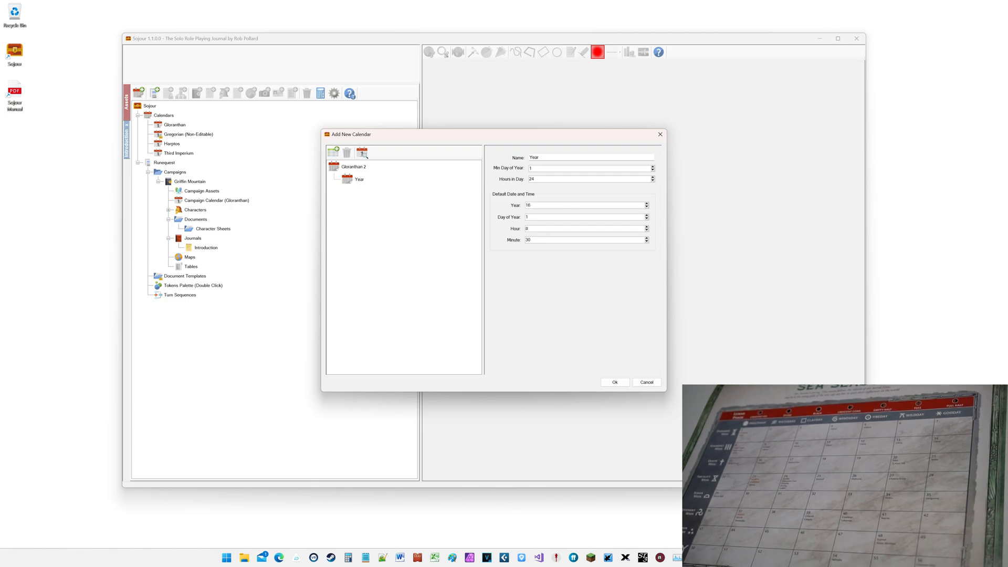
pyautogui.write('1605')
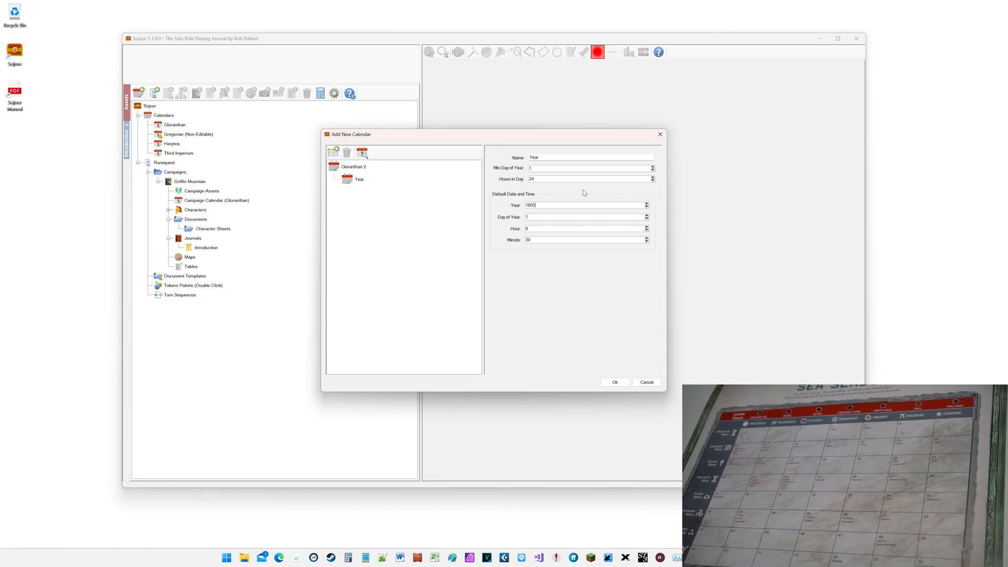
# - Add a Sea Season time unit under Year and give it a child time unit named Disorder Week
pyautogui.rightClick(352, 182)
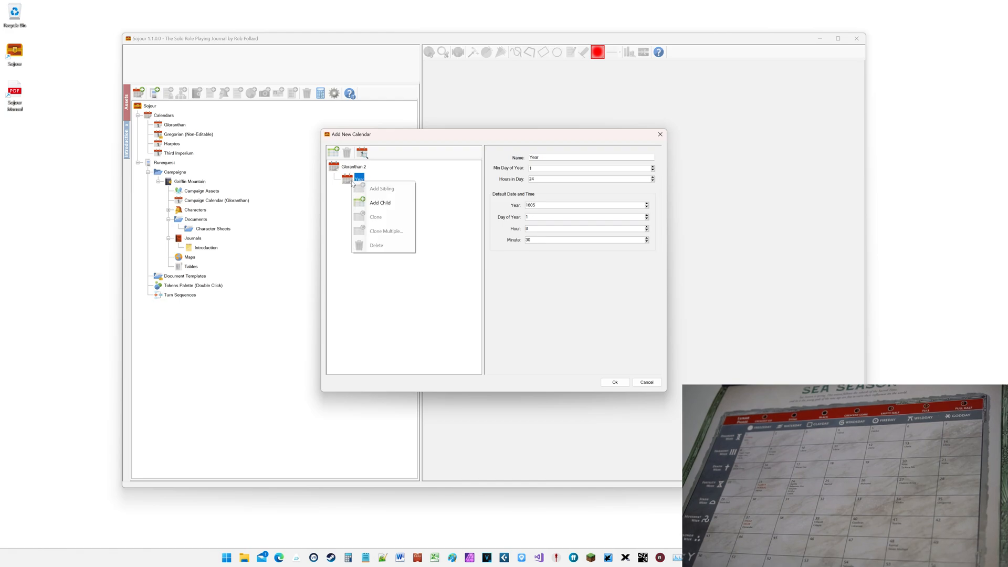
pyautogui.click(398, 208)
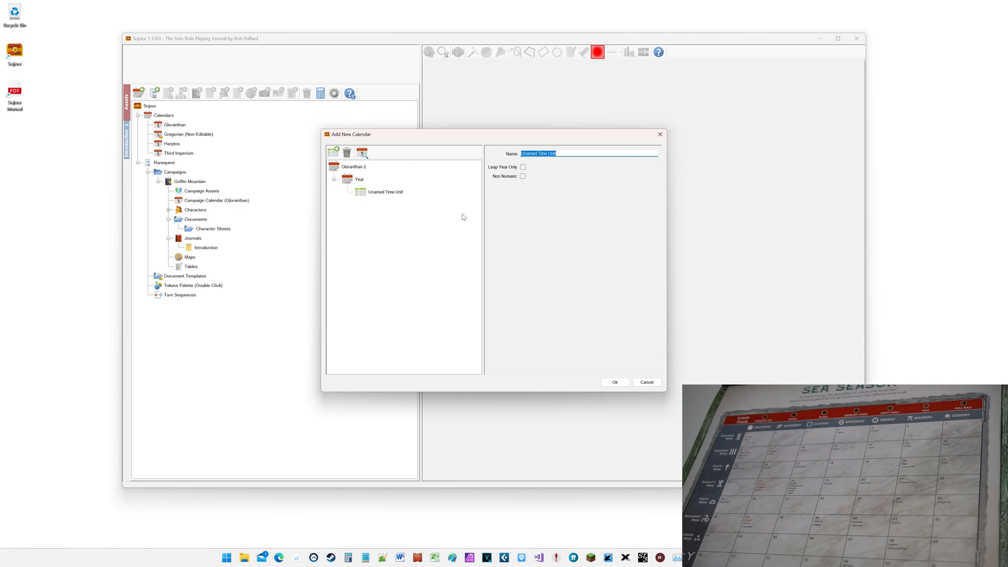
pyautogui.write('Sea Season')
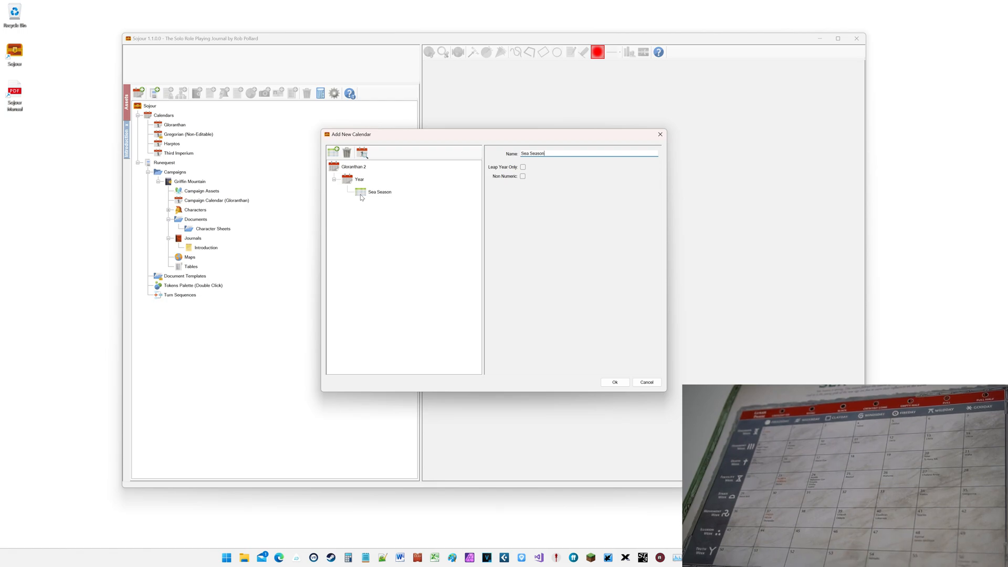
pyautogui.click(374, 198)
pyautogui.rightClick(373, 197)
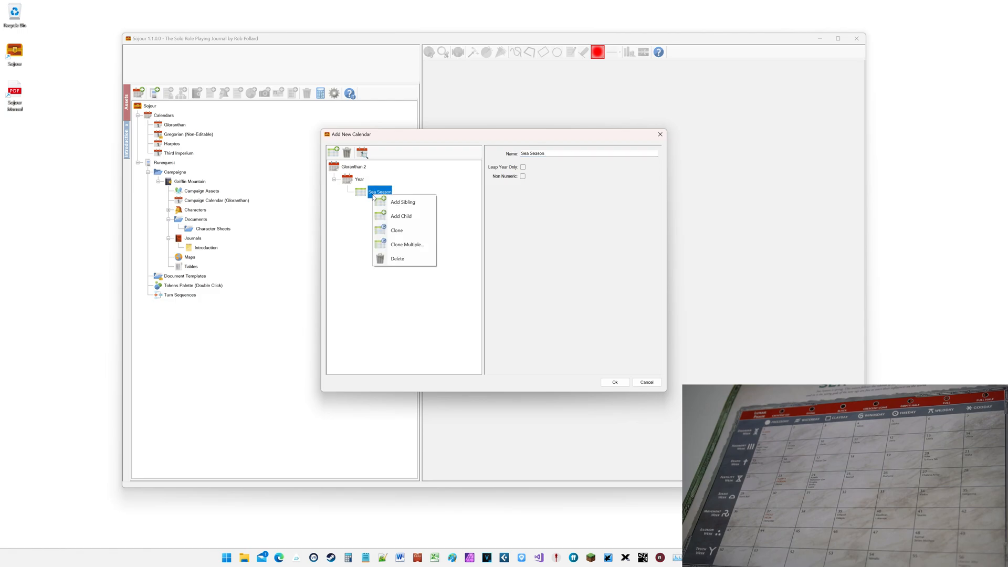
pyautogui.click(409, 217)
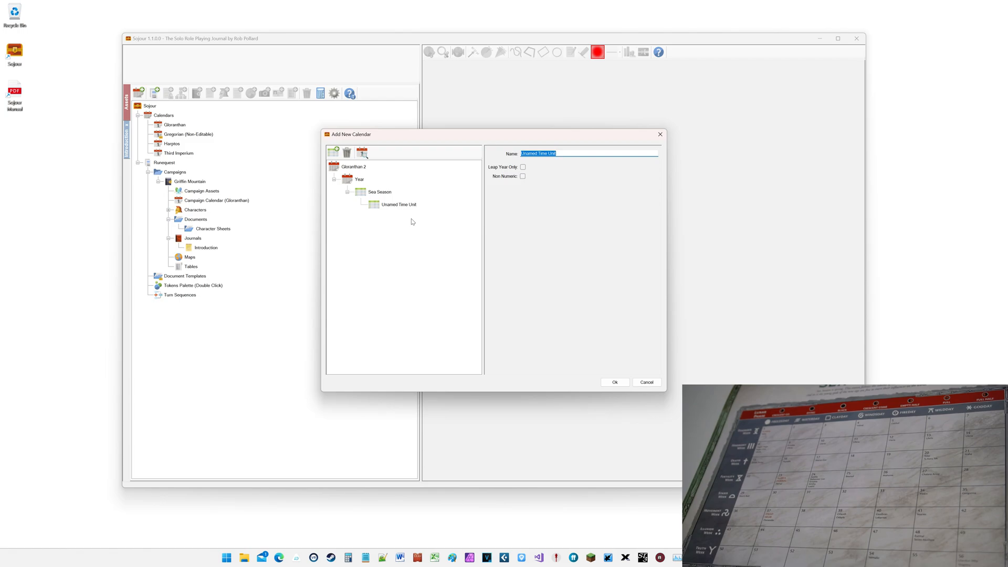
pyautogui.write('Disorder Week')
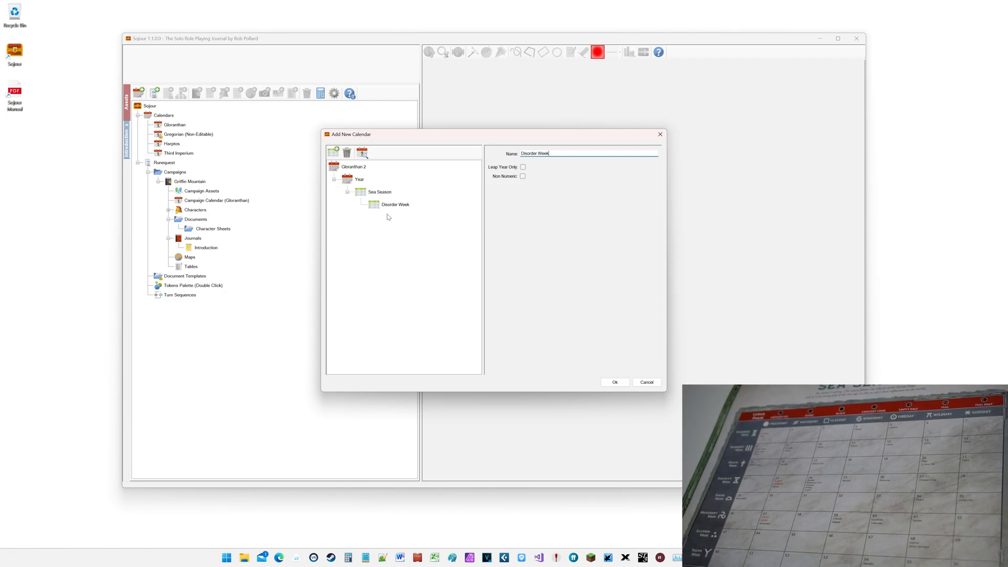
# - Add a child time unit under Disorder Week and name it Freezeday
pyautogui.doubleClick(375, 207)
pyautogui.click(399, 219)
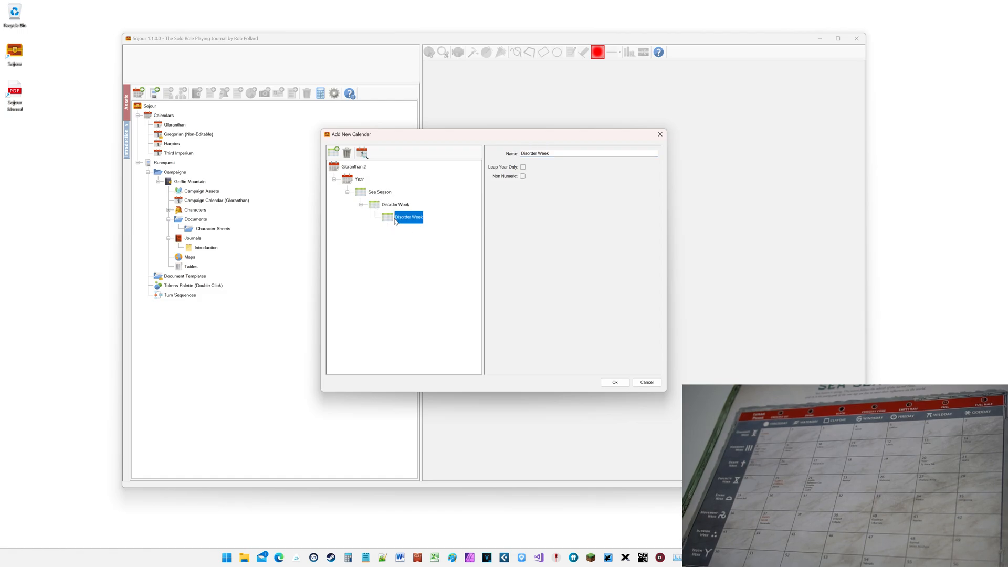
pyautogui.click(564, 153)
pyautogui.press('BackSpace')
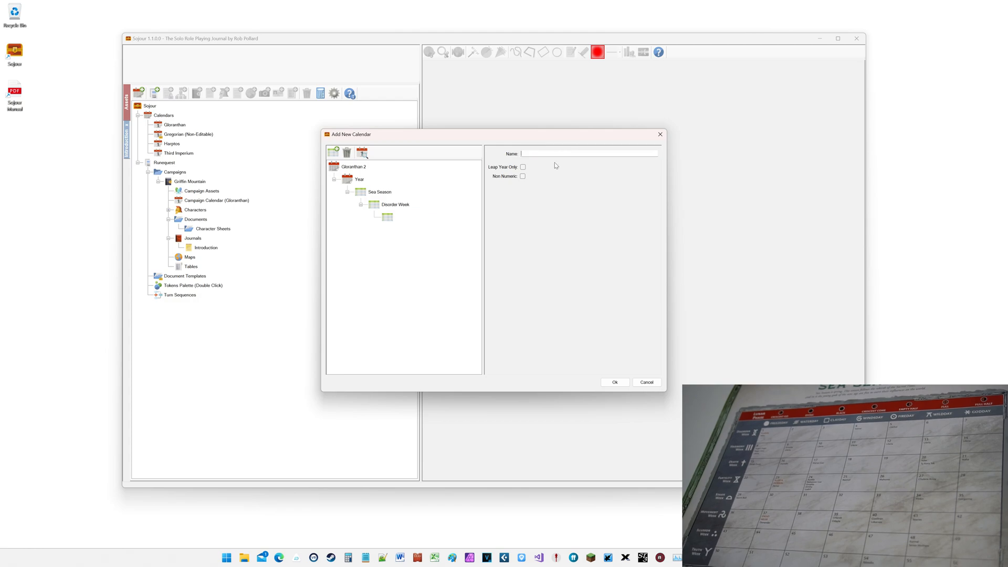
pyautogui.write('Freezeday')
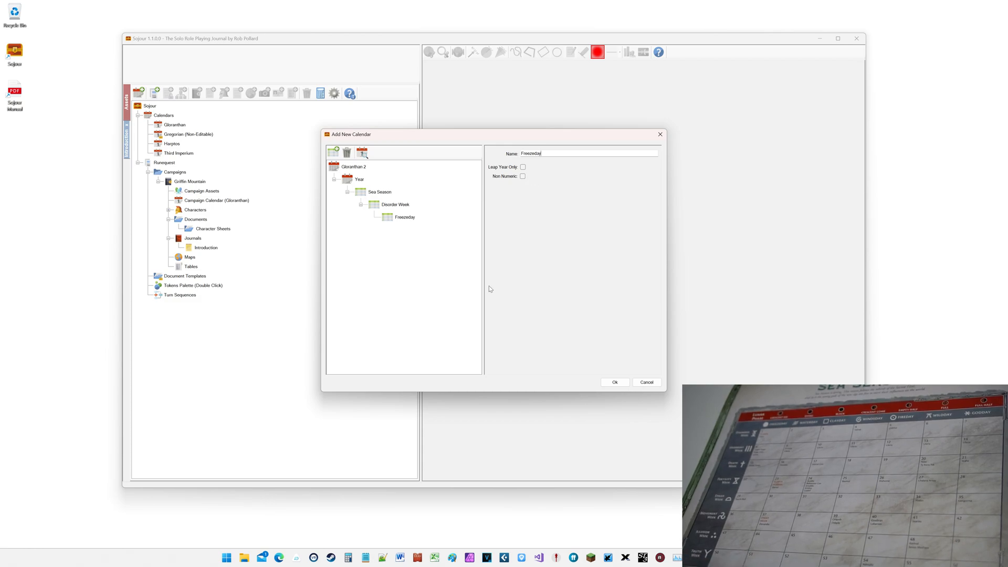
# - Add the day units Waterday and Clayday after Freezeday in Disorder Week
pyautogui.rightClick(391, 217)
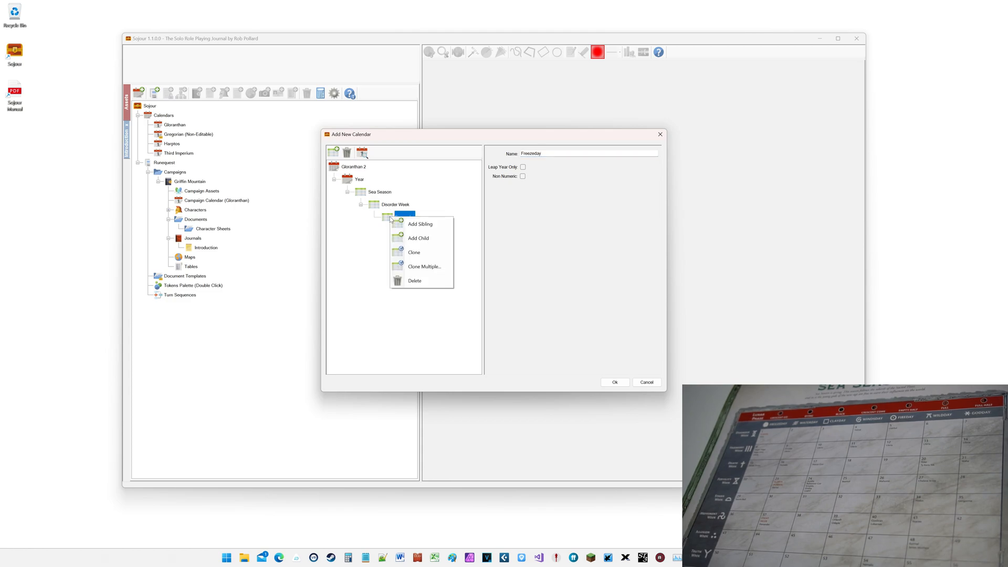
pyautogui.click(420, 223)
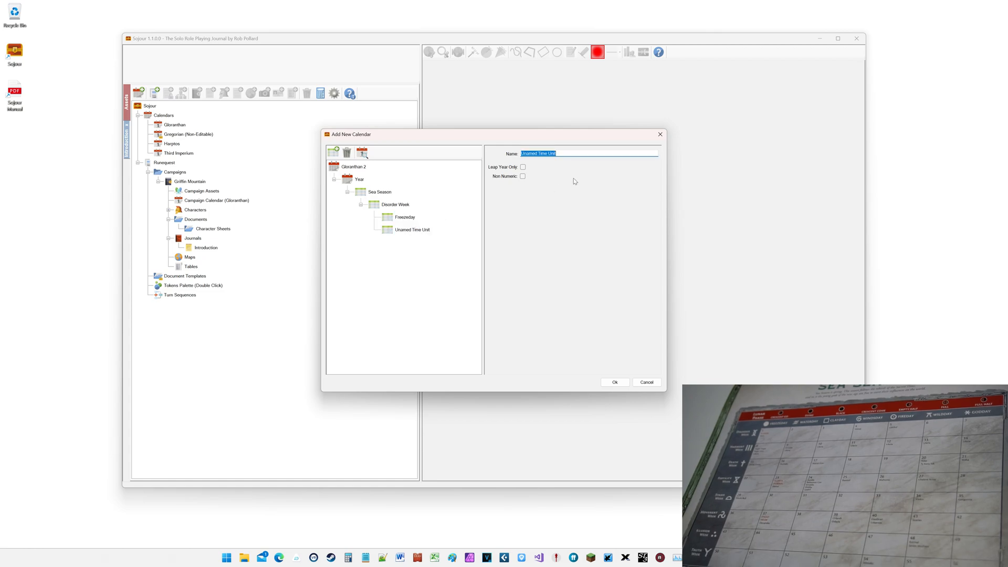
pyautogui.write('Waterday')
pyautogui.rightClick(393, 204)
pyautogui.click(421, 213)
pyautogui.write('Clayday')
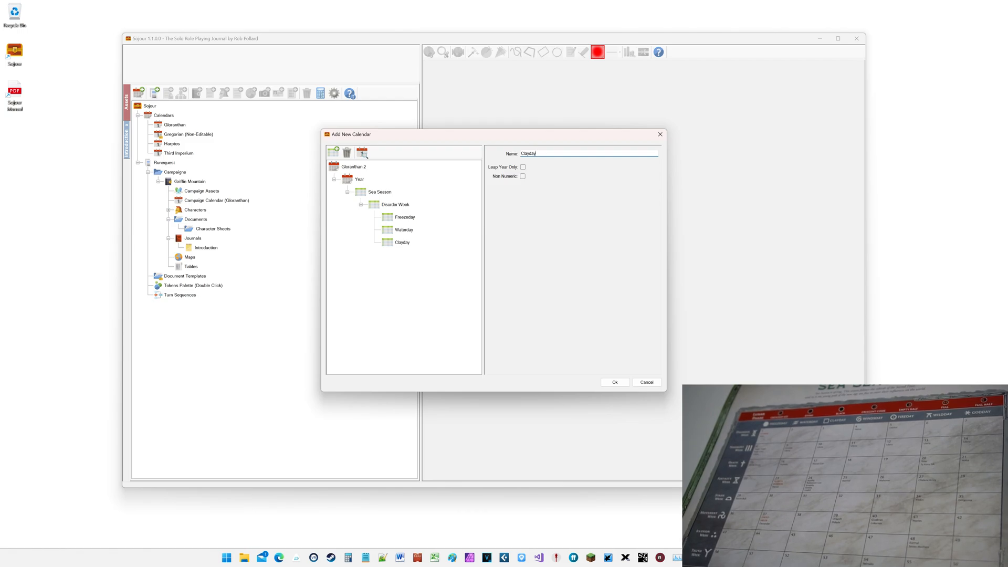
# - Add the day units Windsday and Fireday after Clayday in Disorder Week
pyautogui.rightClick(383, 204)
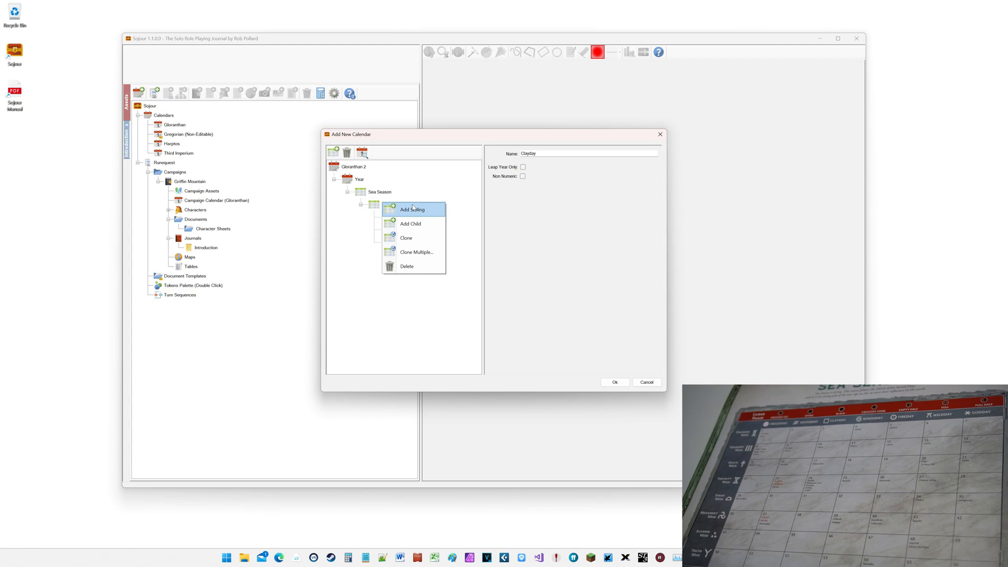
pyautogui.click(413, 209)
pyautogui.write('Windsd')
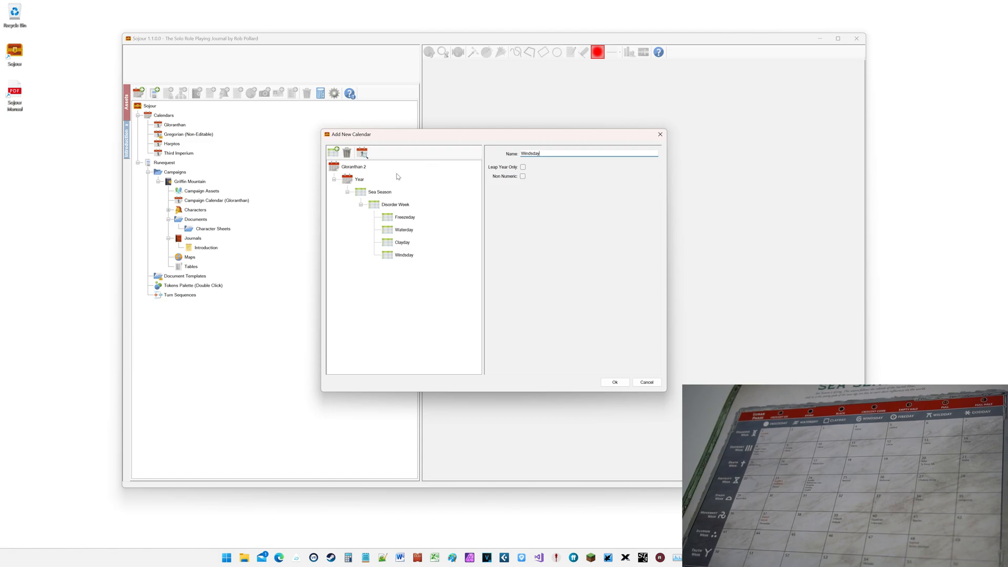
pyautogui.rightClick(376, 205)
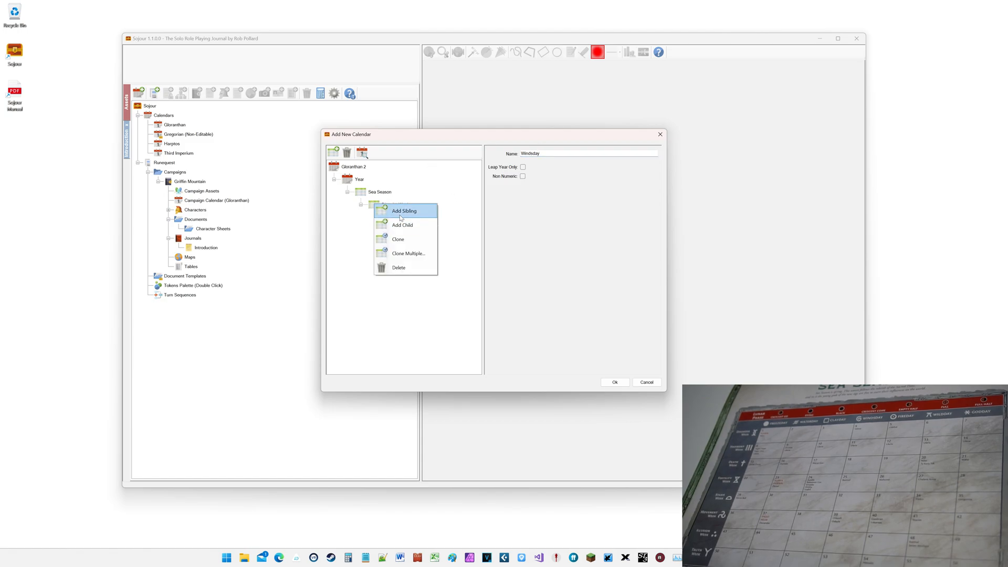
pyautogui.click(399, 208)
pyautogui.write('Fireday')
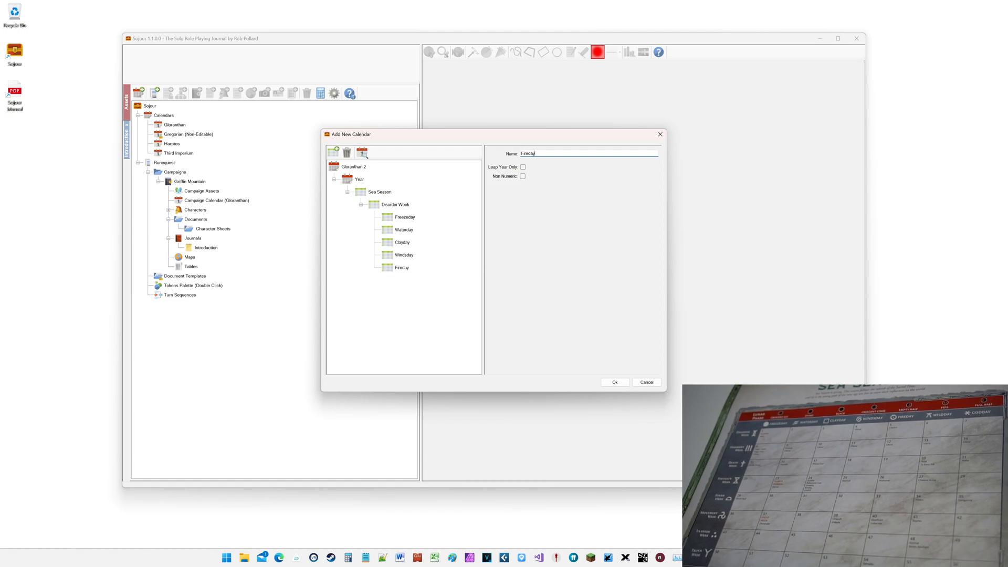
# - Add the day units Wildday and Godday after Fireday in Disorder Week
pyautogui.rightClick(382, 204)
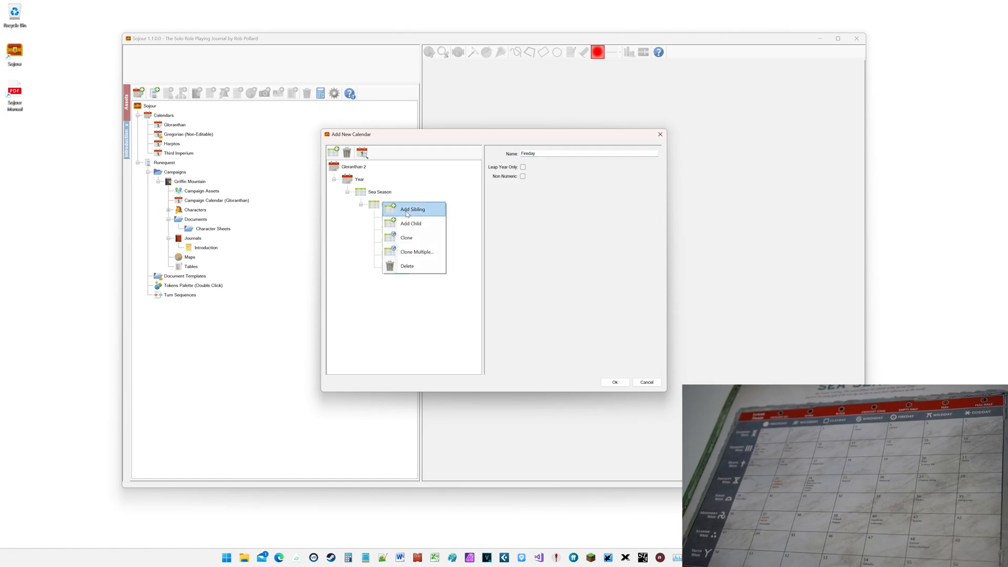
pyautogui.click(407, 210)
pyautogui.write('W')
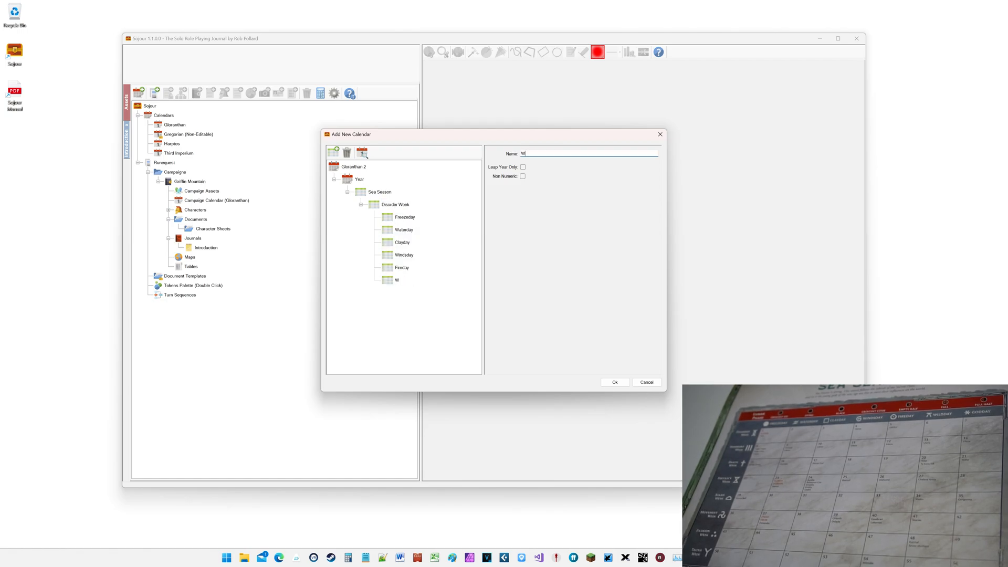
pyautogui.write('ildday')
pyautogui.click(383, 205)
pyautogui.rightClick(383, 205)
pyautogui.click(411, 231)
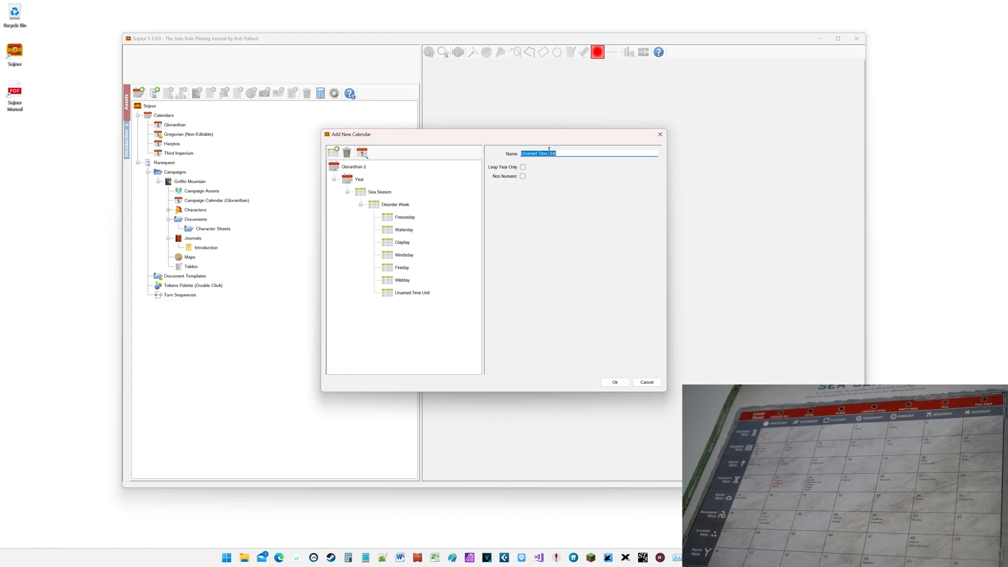
pyautogui.write('Godday')
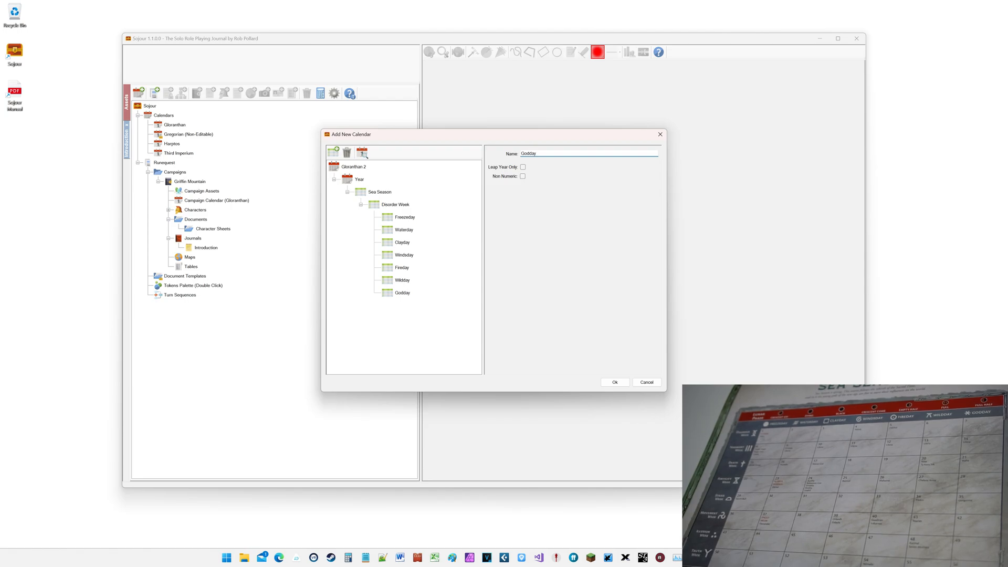
pyautogui.click(471, 248)
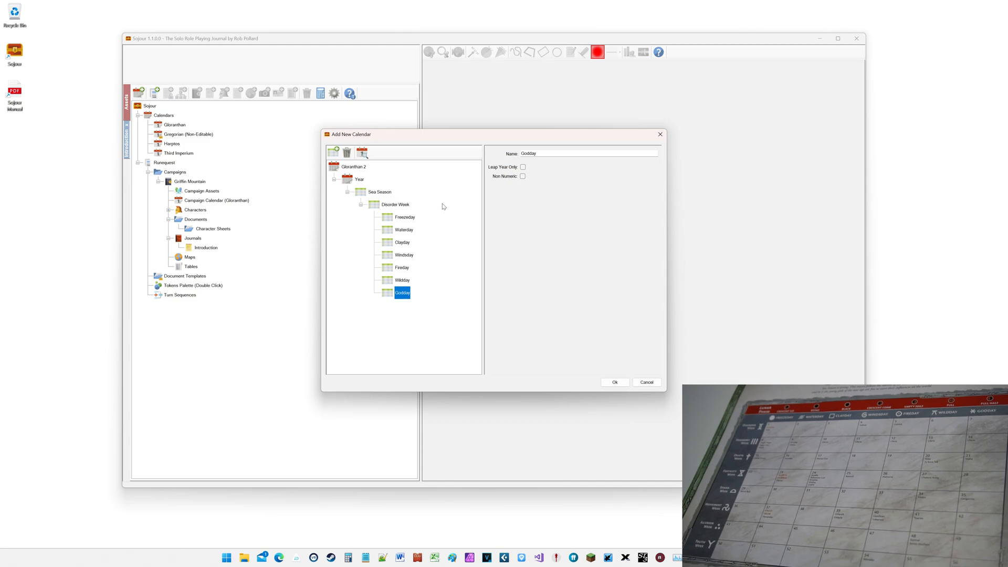
pyautogui.click(507, 272)
# - Clone Disorder Week with all its days seven times within Sea Season
pyautogui.click(376, 205)
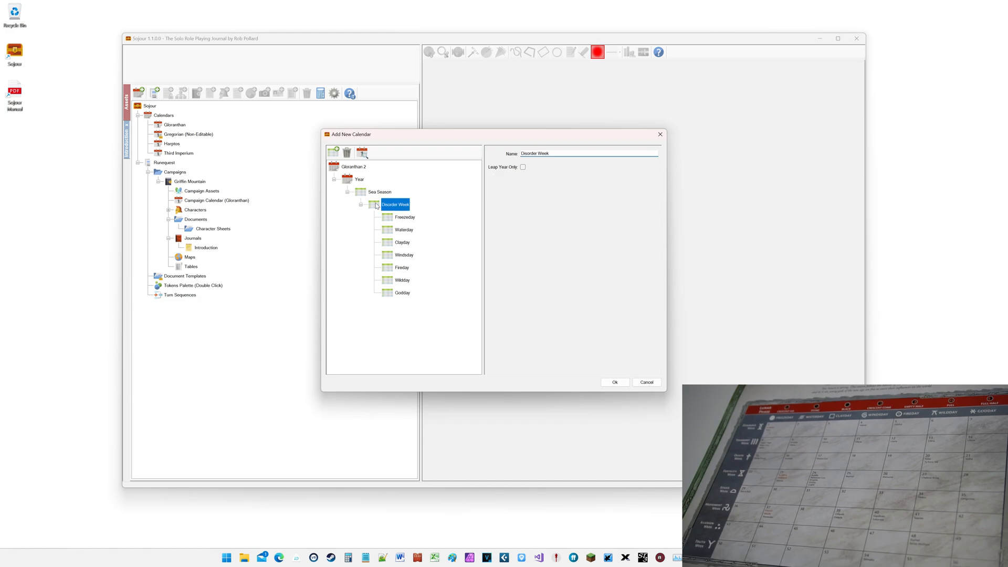
pyautogui.rightClick(376, 206)
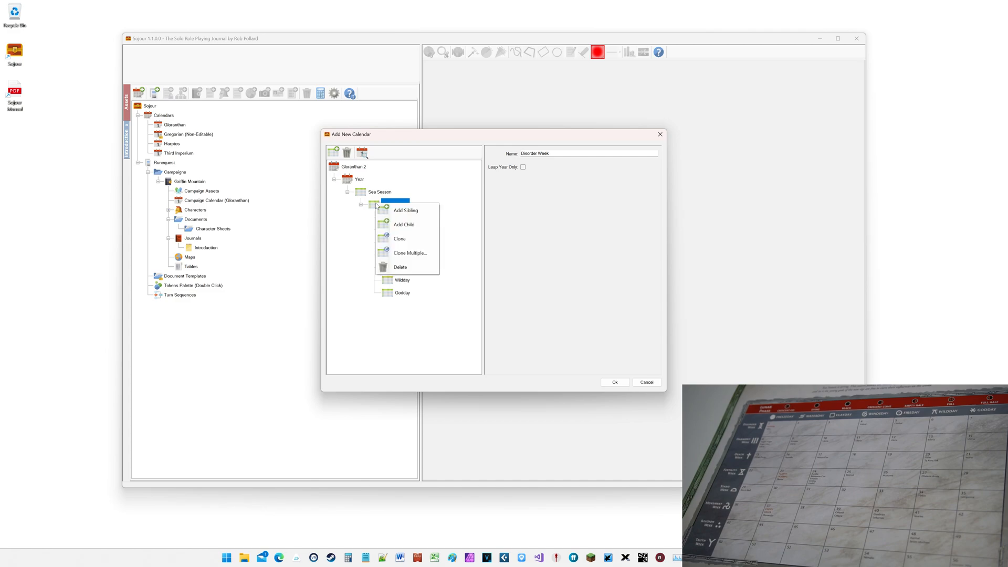
pyautogui.click(406, 253)
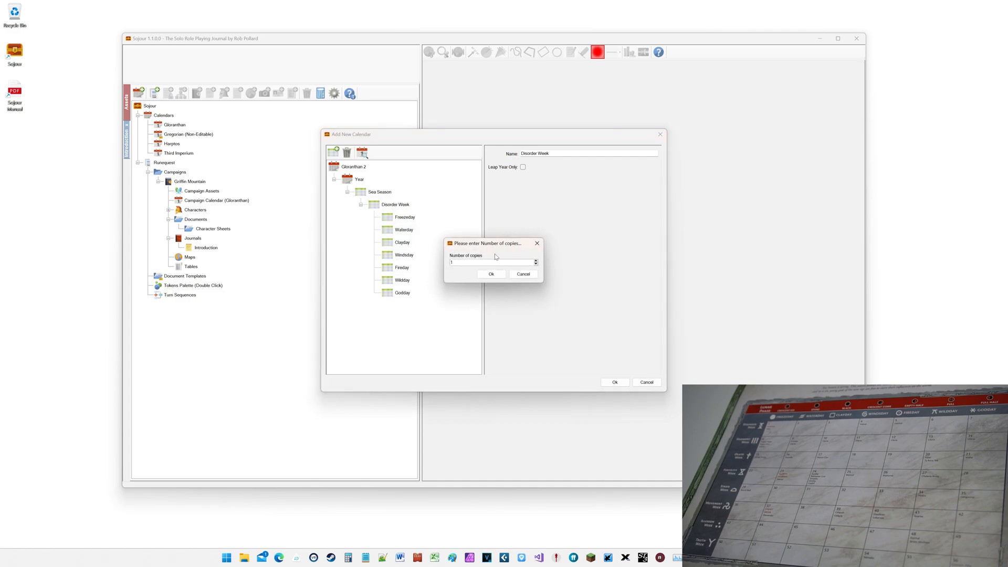
pyautogui.click(535, 262)
pyautogui.click(536, 262)
pyautogui.click(536, 261)
pyautogui.click(536, 261)
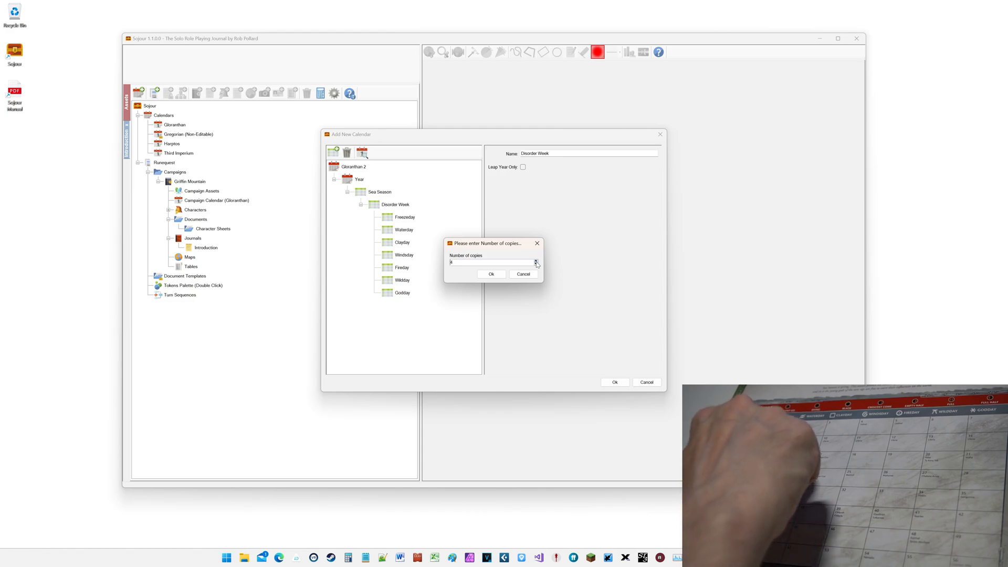
pyautogui.click(536, 262)
pyautogui.click(536, 261)
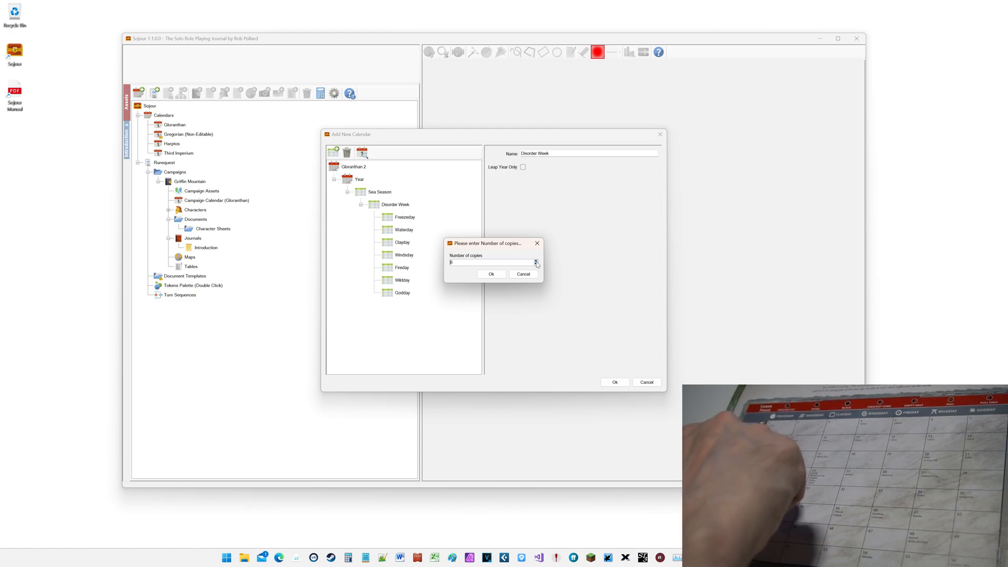
pyautogui.click(492, 274)
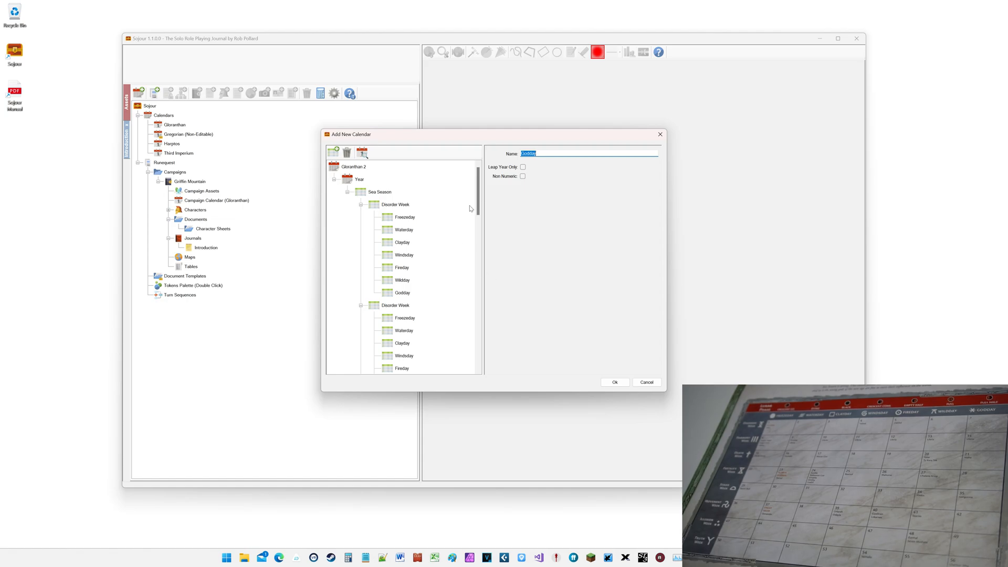
# - Collapse all the Disorder Week units under Sea Season so that their days are hidden
pyautogui.moveTo(478, 194); pyautogui.dragTo(456, 189)
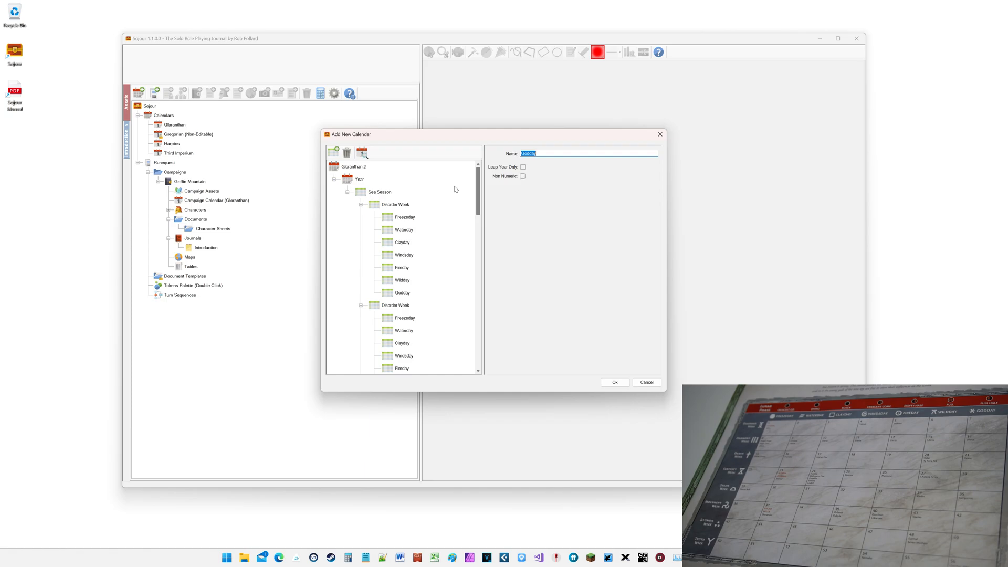
pyautogui.click(360, 204)
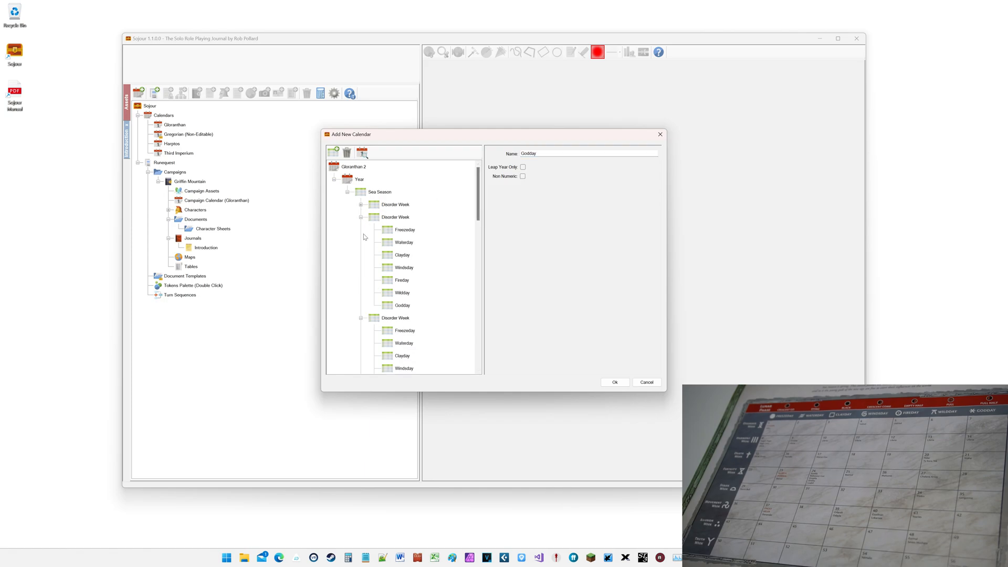
pyautogui.click(361, 217)
pyautogui.click(361, 230)
pyautogui.click(361, 241)
pyautogui.click(360, 255)
pyautogui.click(361, 267)
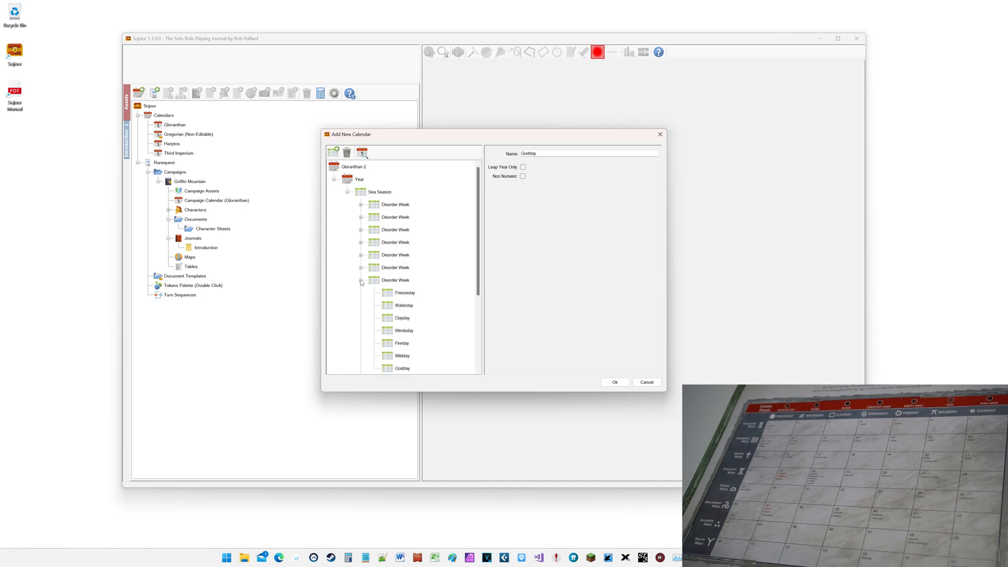
pyautogui.click(360, 281)
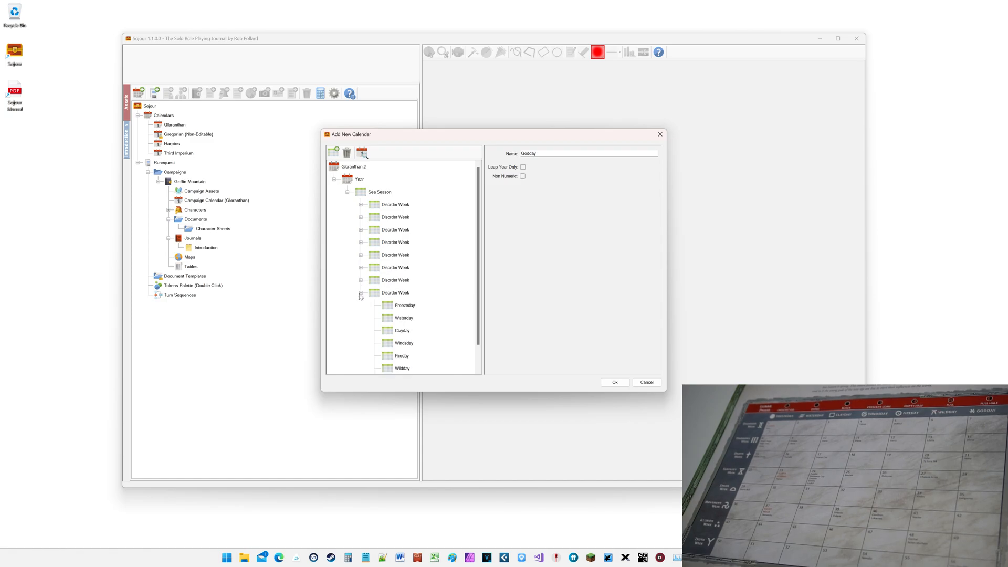
pyautogui.click(360, 292)
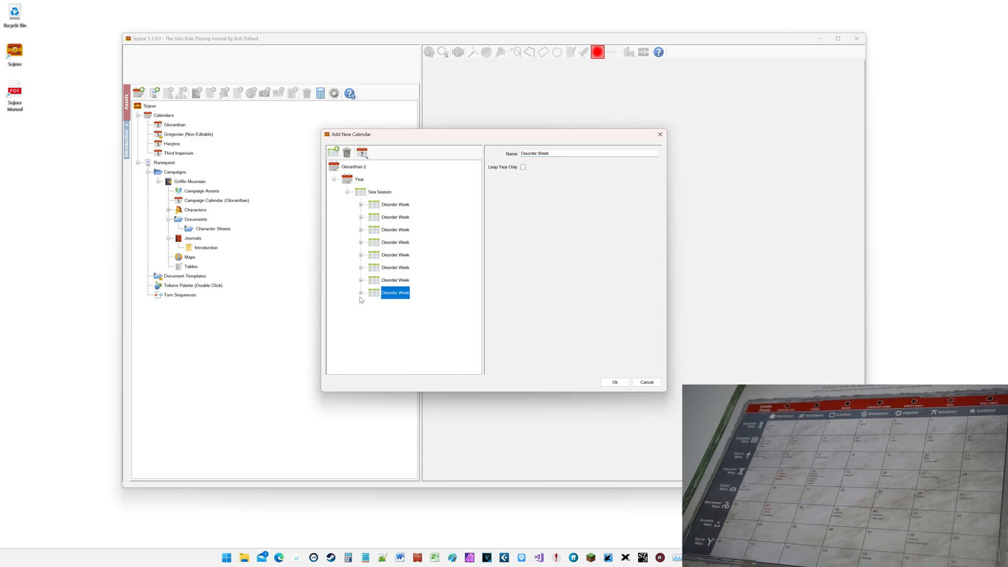
# - Rename the second Disorder Week under Sea Season to Harmony Week
pyautogui.click(374, 218)
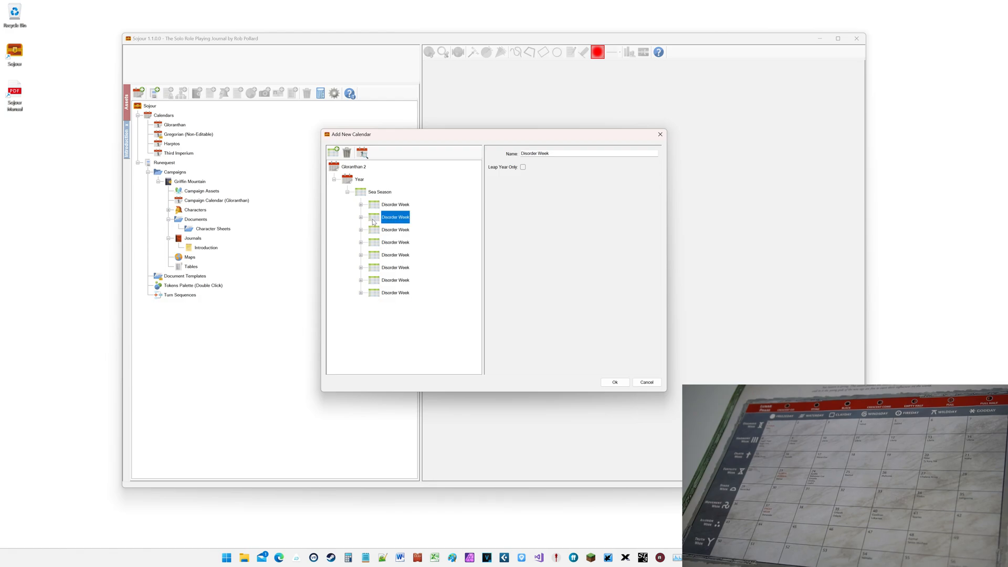
pyautogui.click(535, 154)
pyautogui.press('BackSpace')
pyautogui.press('BackSpace')
pyautogui.press('BackSpace')
pyautogui.press('BackSpace')
pyautogui.press('BackSpace')
pyautogui.press('BackSpace')
pyautogui.press('BackSpace')
pyautogui.press('BackSpace')
pyautogui.press('BackSpace')
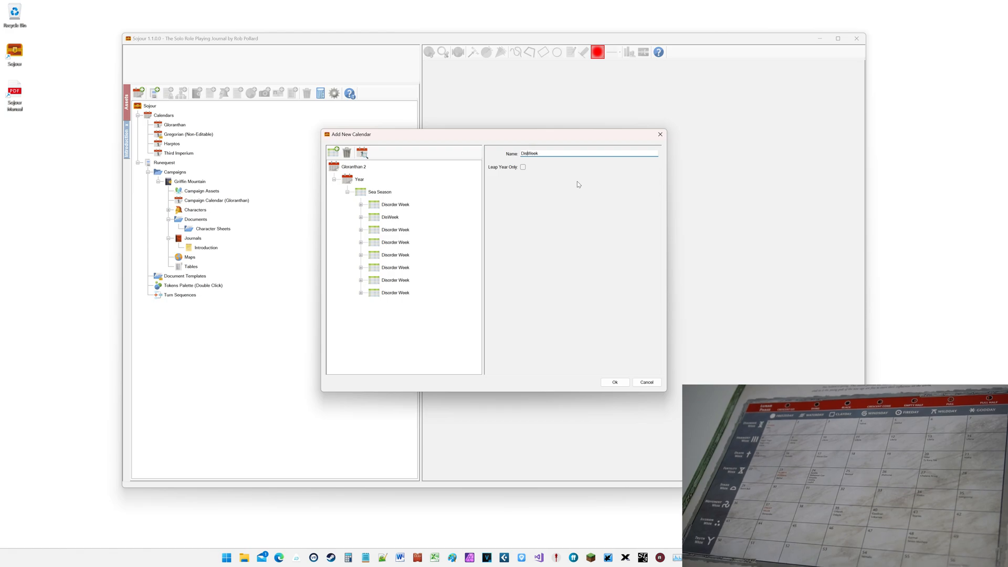
pyautogui.write('Harmony')
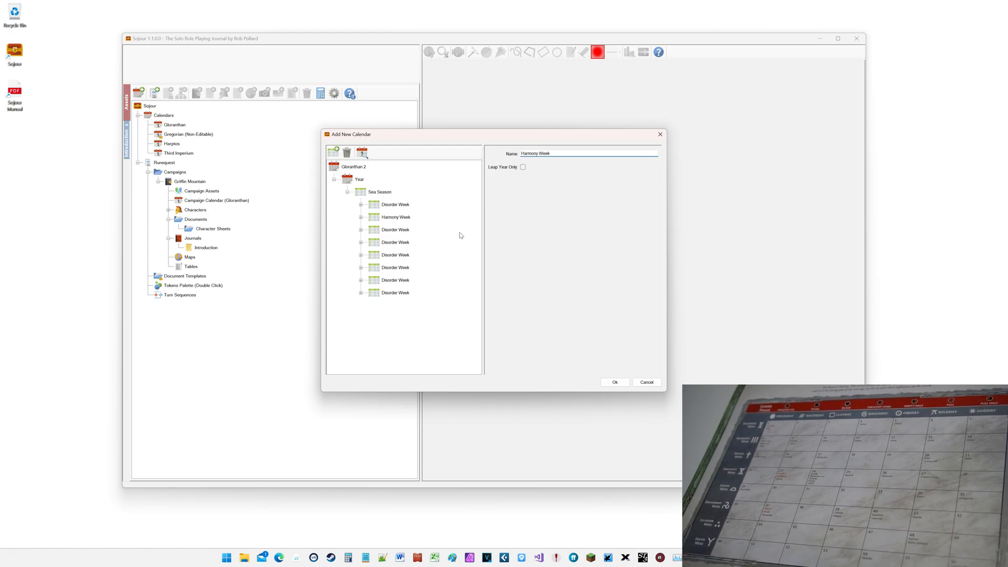
# - Rename the Disorder Week directly below Harmony Week to Death Week and select the week after it
pyautogui.click(391, 230)
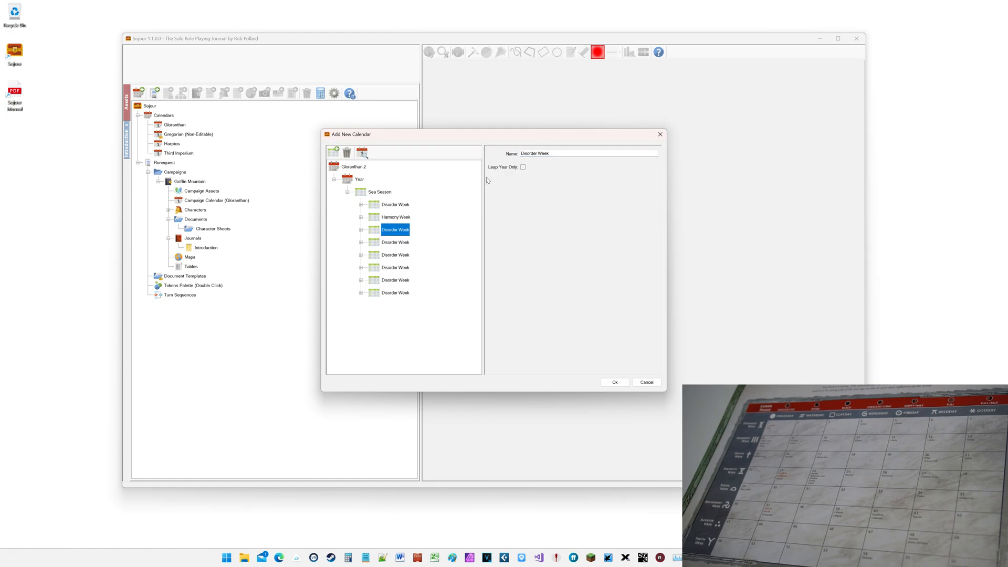
pyautogui.click(535, 154)
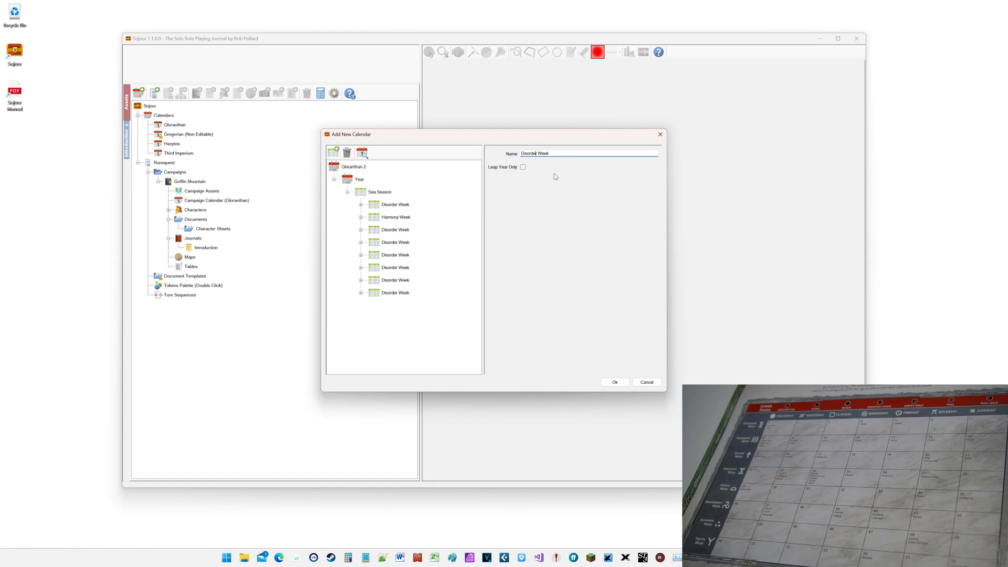
pyautogui.press('BackSpace')
pyautogui.press('BackSpace')
pyautogui.press('BackSpace')
pyautogui.press('BackSpace')
pyautogui.press('BackSpace')
pyautogui.press('BackSpace')
pyautogui.write('eath')
pyautogui.click(375, 242)
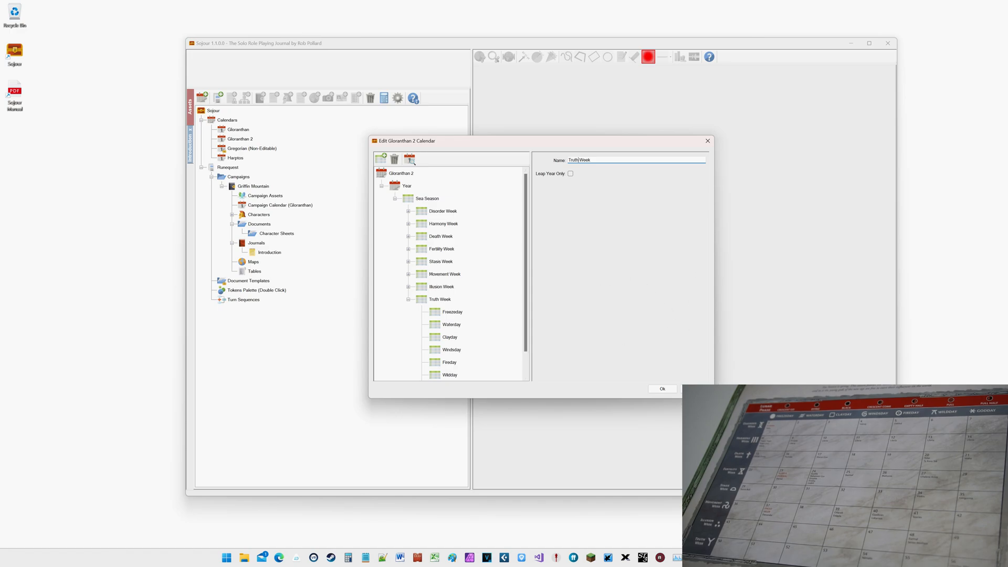
# - Enlarge the calendar editing dialog, and collapse Truth Week after checking the days in Disorder Week
pyautogui.moveTo(712, 396); pyautogui.dragTo(775, 450)
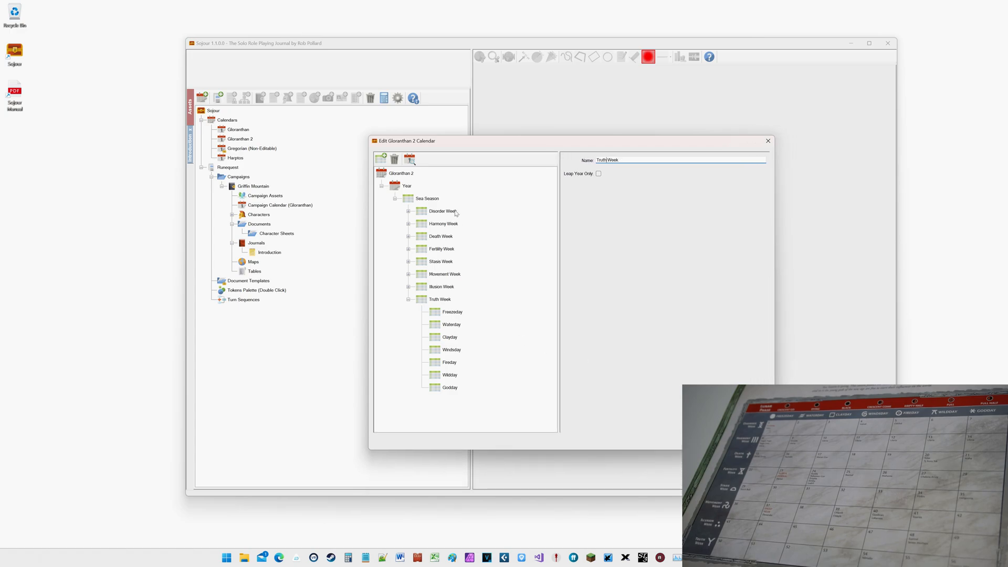
pyautogui.click(409, 212)
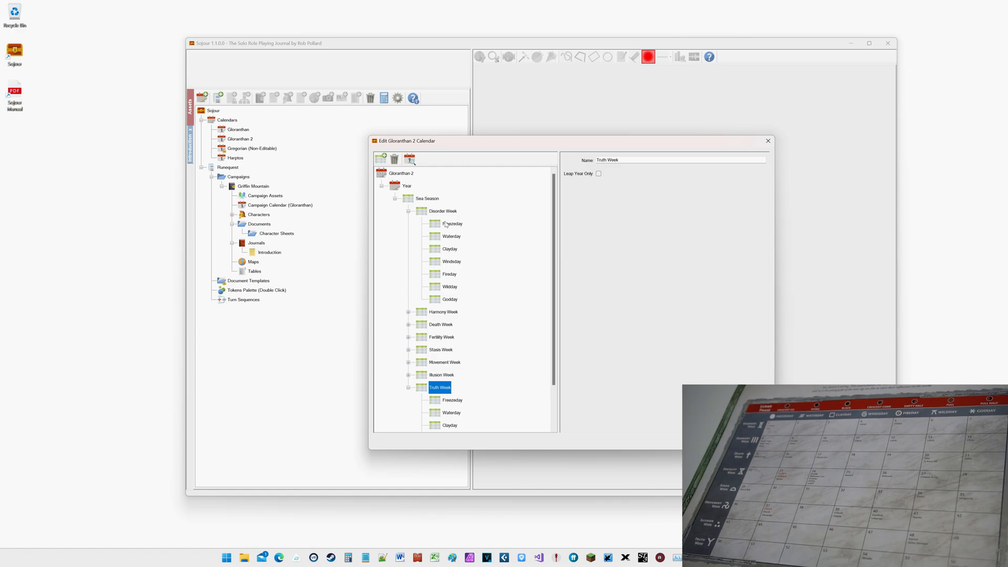
pyautogui.click(408, 211)
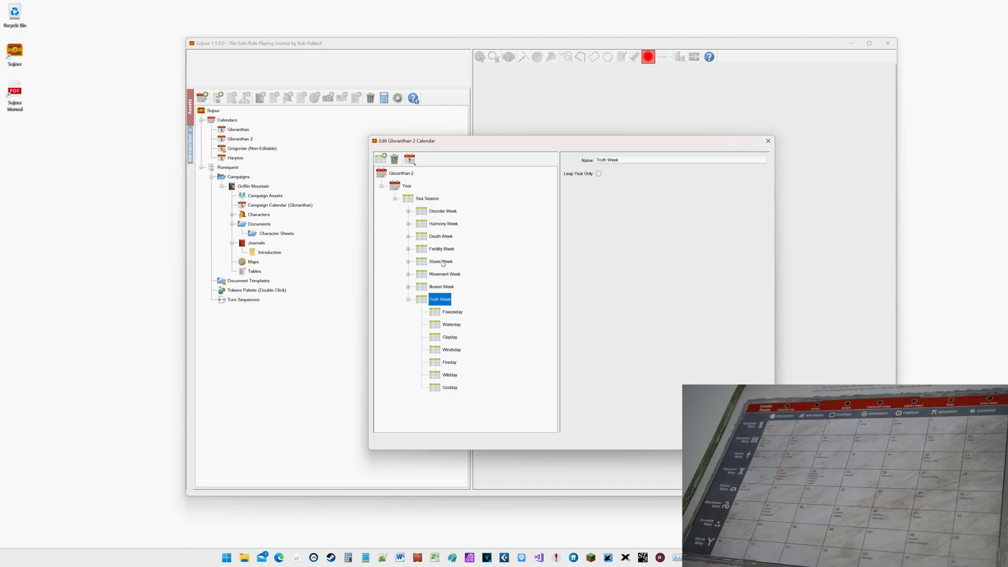
pyautogui.click(408, 300)
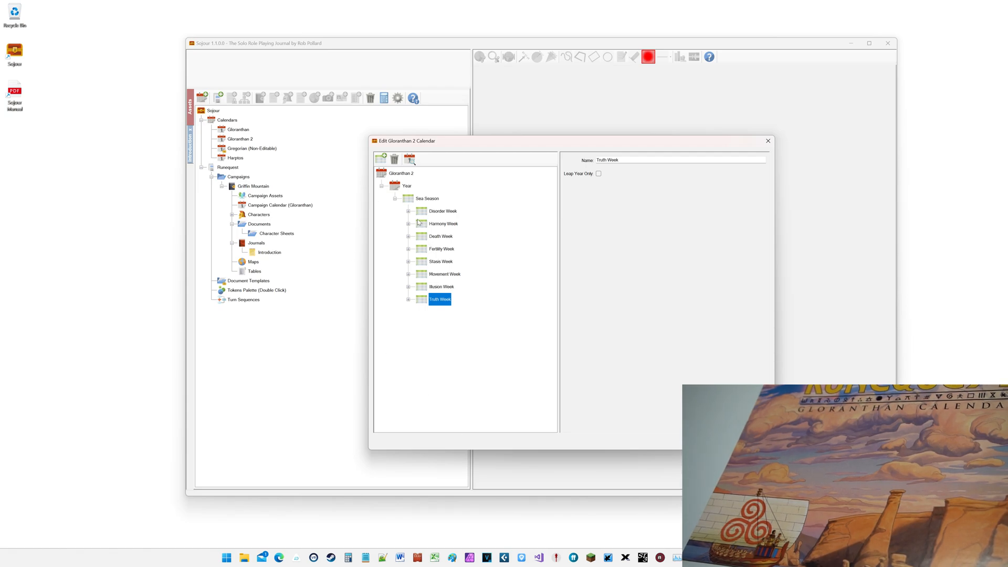
# - Clone Sea Season multiple times under Year, including all its weeks and days
pyautogui.click(407, 202)
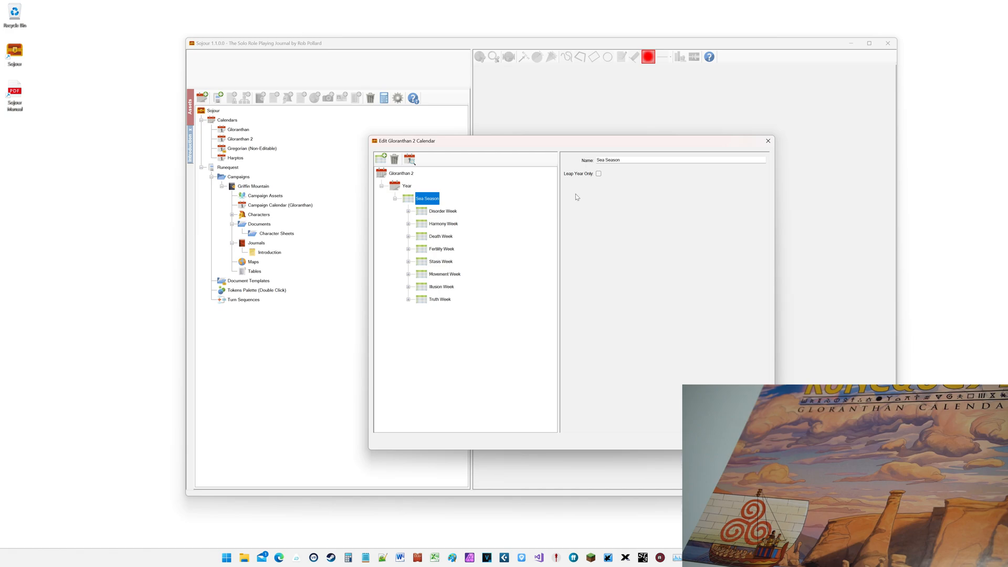
pyautogui.rightClick(407, 202)
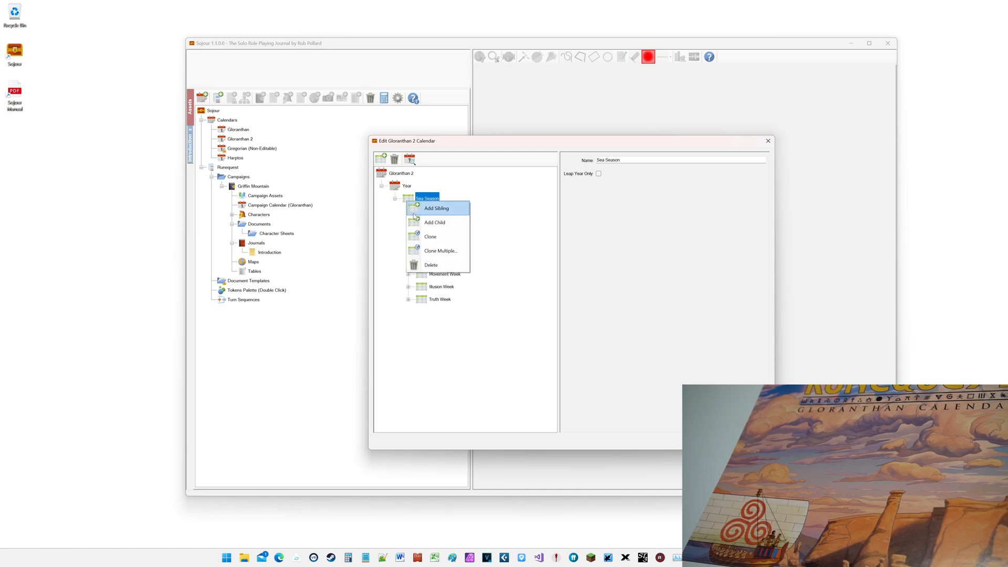
pyautogui.click(421, 250)
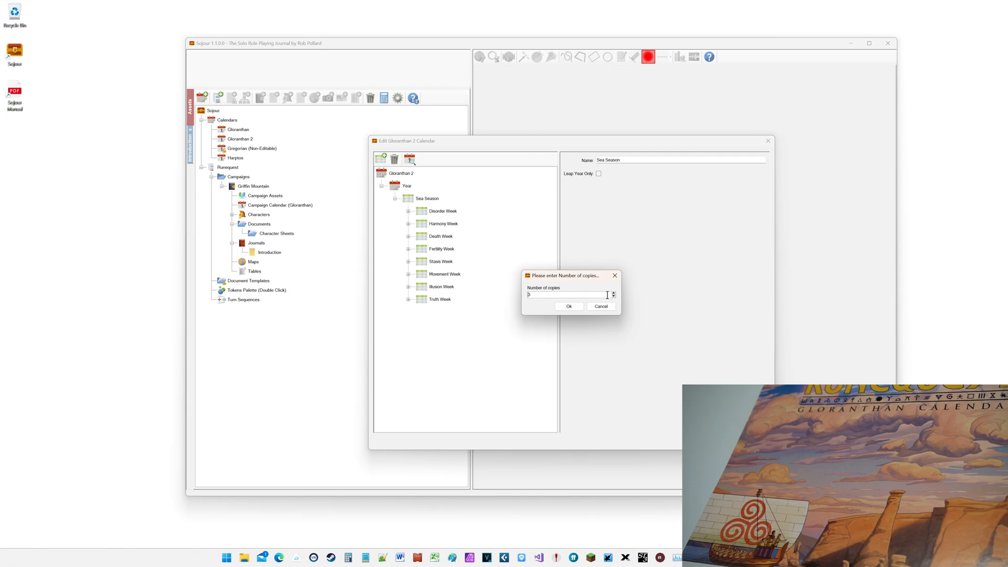
pyautogui.click(564, 308)
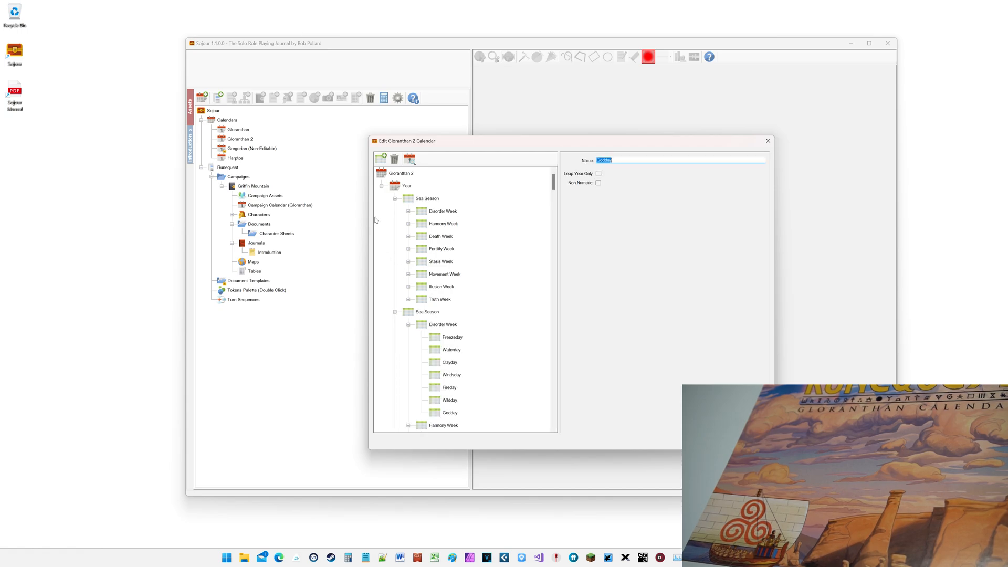
# - Collapse the first two Sea Season units and every week inside the third one
pyautogui.click(394, 198)
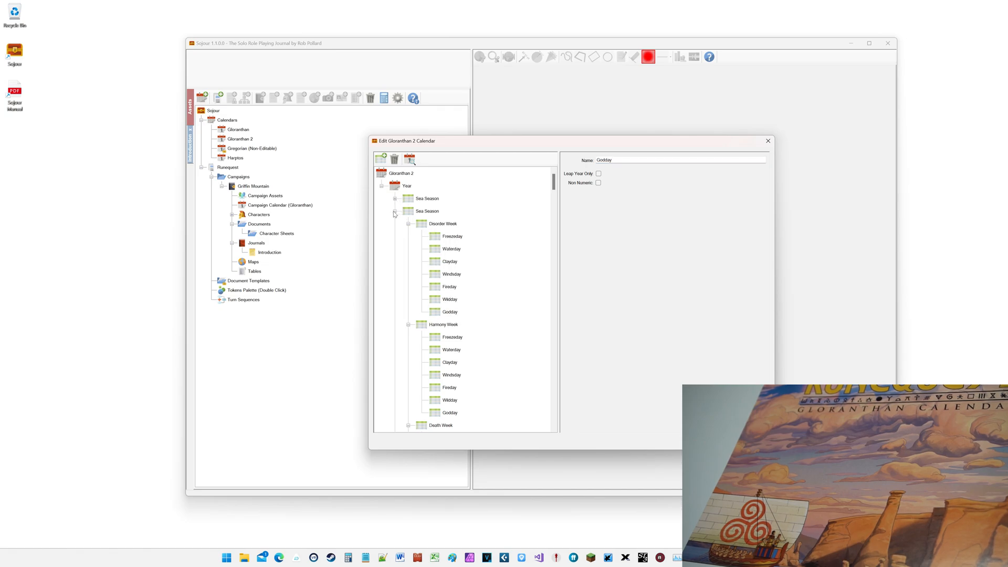
pyautogui.click(395, 212)
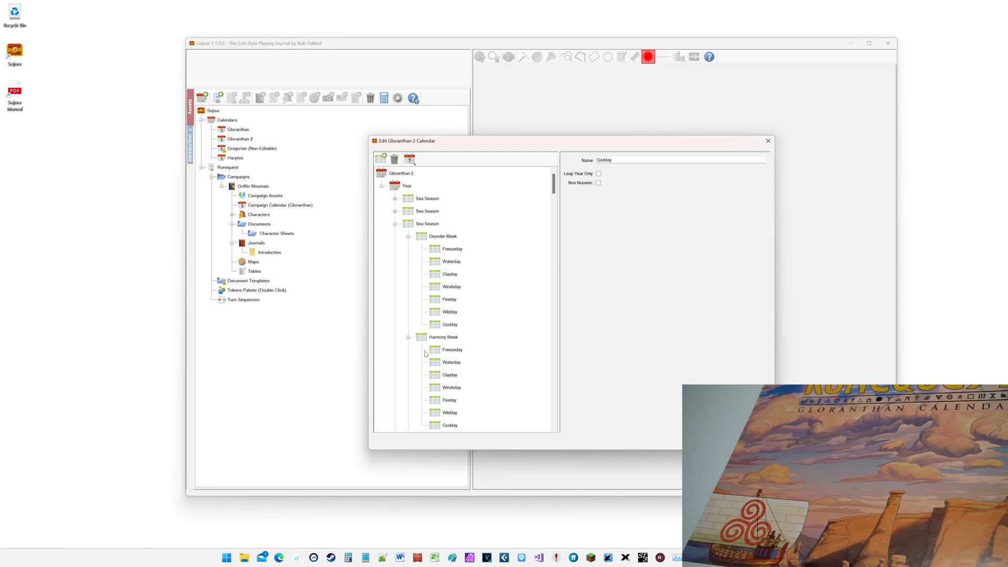
pyautogui.click(408, 339)
pyautogui.click(408, 237)
pyautogui.click(408, 262)
pyautogui.click(408, 274)
pyautogui.click(408, 286)
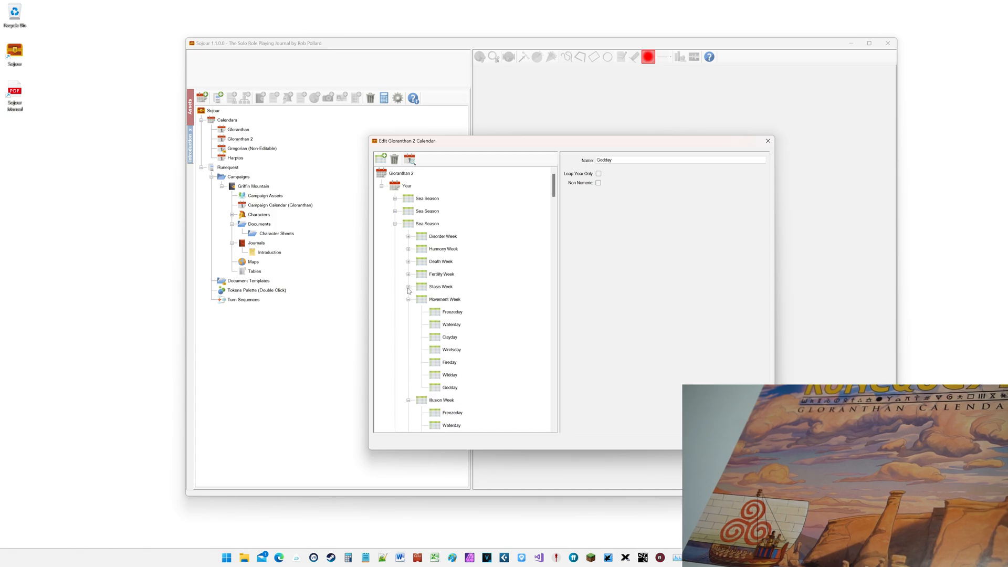
pyautogui.click(408, 299)
pyautogui.click(408, 312)
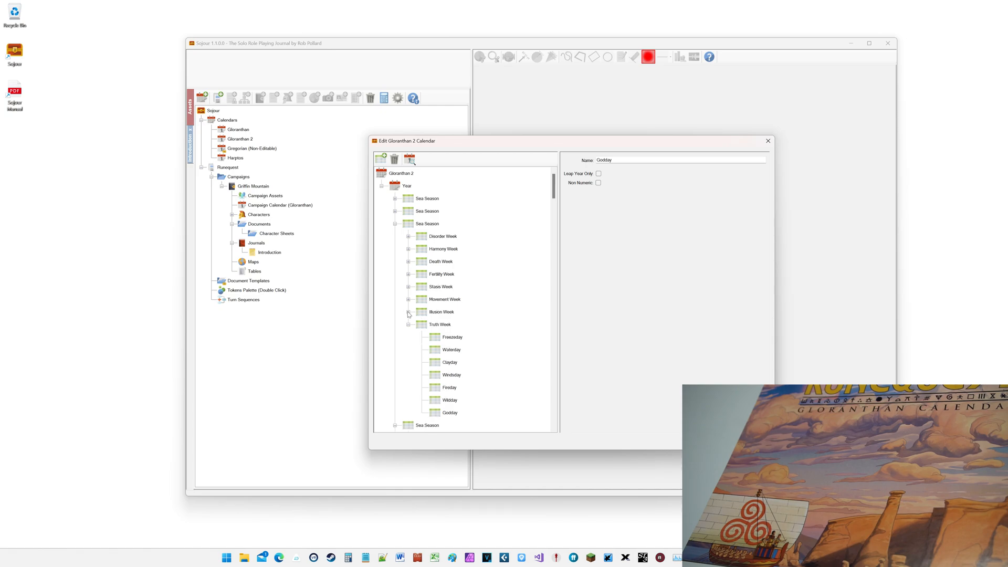
pyautogui.click(408, 324)
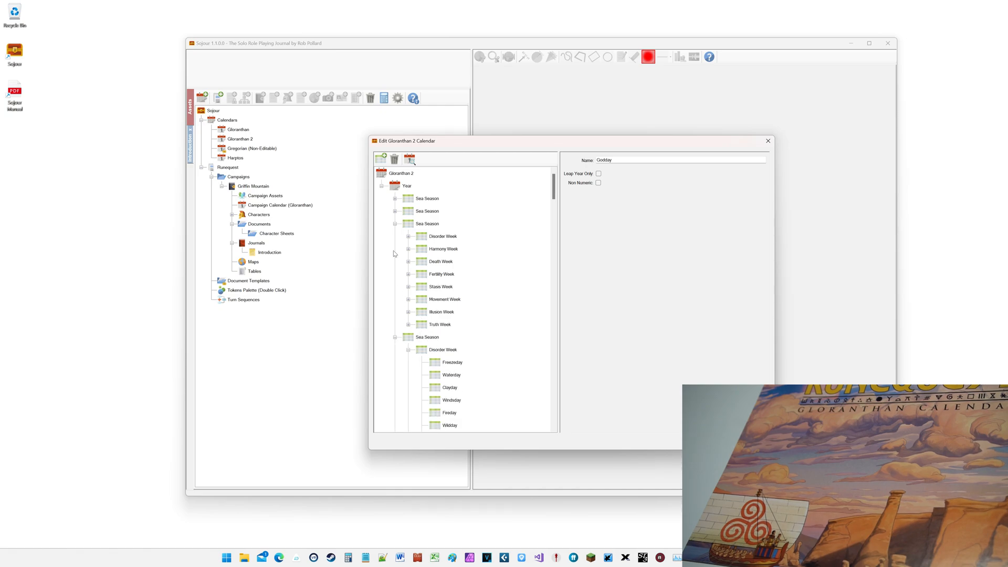
# - Collapse the remaining four expanded Sea Season units under Year
pyautogui.click(395, 223)
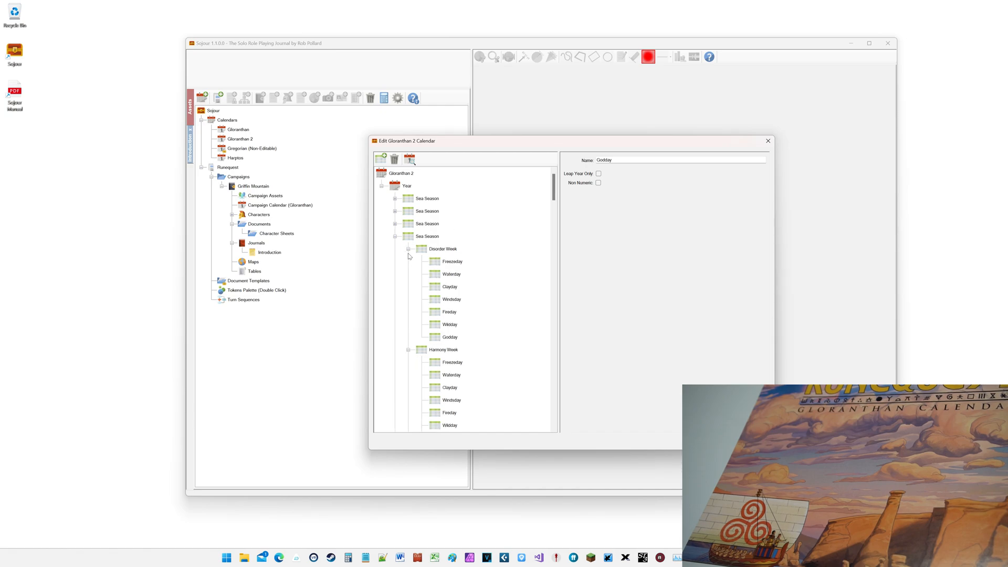
pyautogui.click(395, 236)
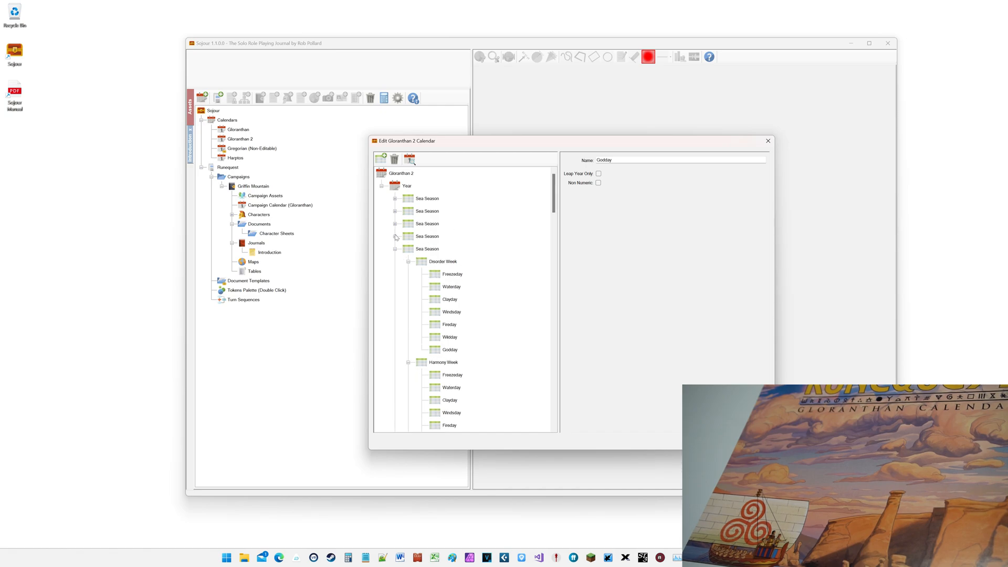
pyautogui.click(395, 249)
pyautogui.click(395, 261)
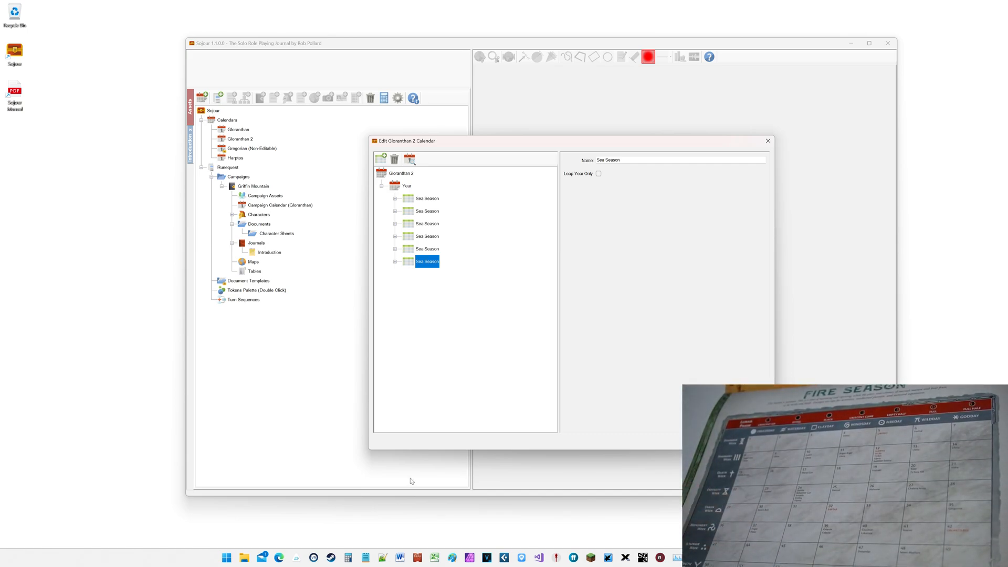
# - Rename the second Sea Season under Year to Fire Season and select the season after it
pyautogui.click(406, 212)
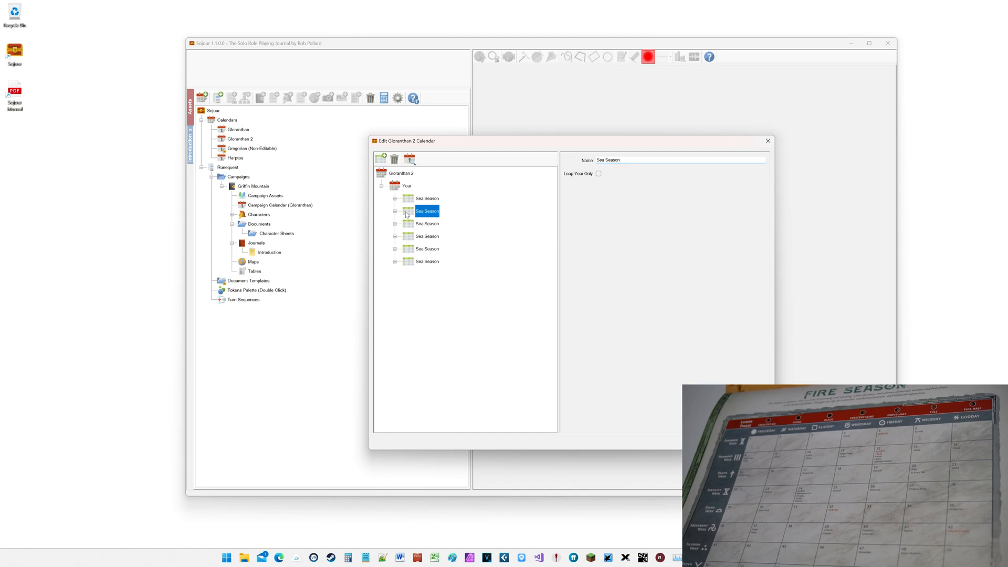
pyautogui.click(606, 160)
pyautogui.press('BackSpace')
pyautogui.press('BackSpace')
pyautogui.press('BackSpace')
pyautogui.write('Fire')
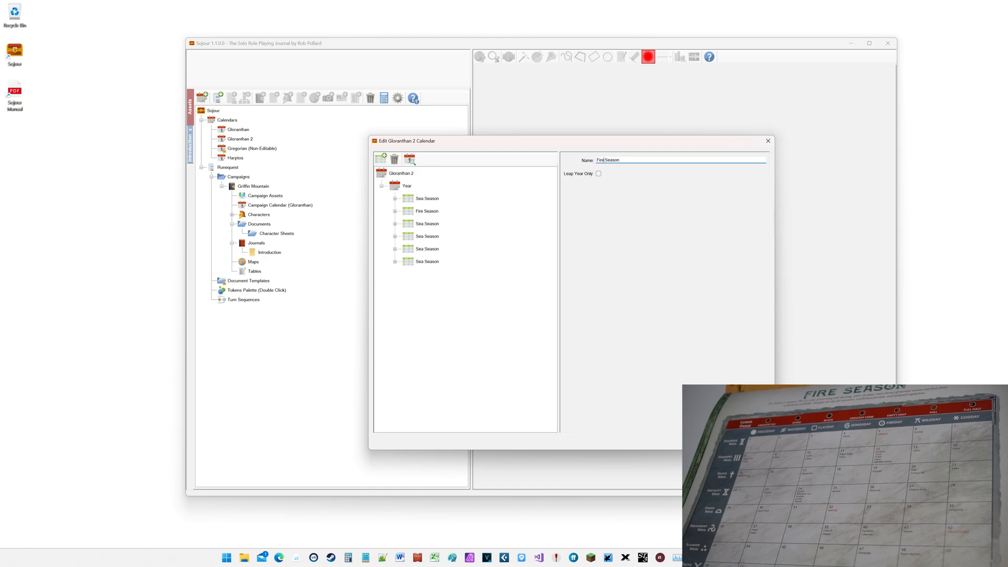
pyautogui.click(416, 224)
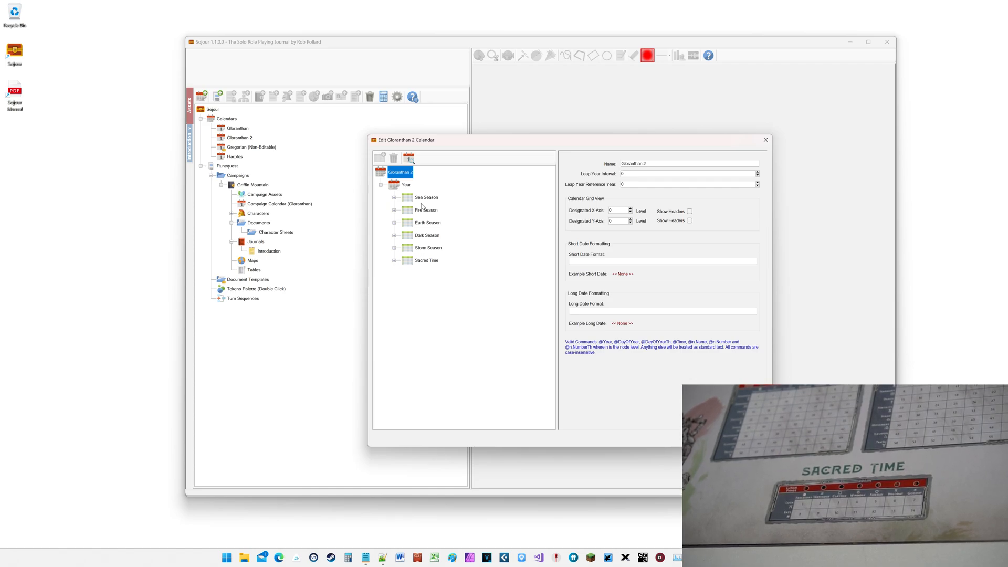
# - Expand Sacred Time and delete its Truth Week and Illusion Week
pyautogui.click(394, 260)
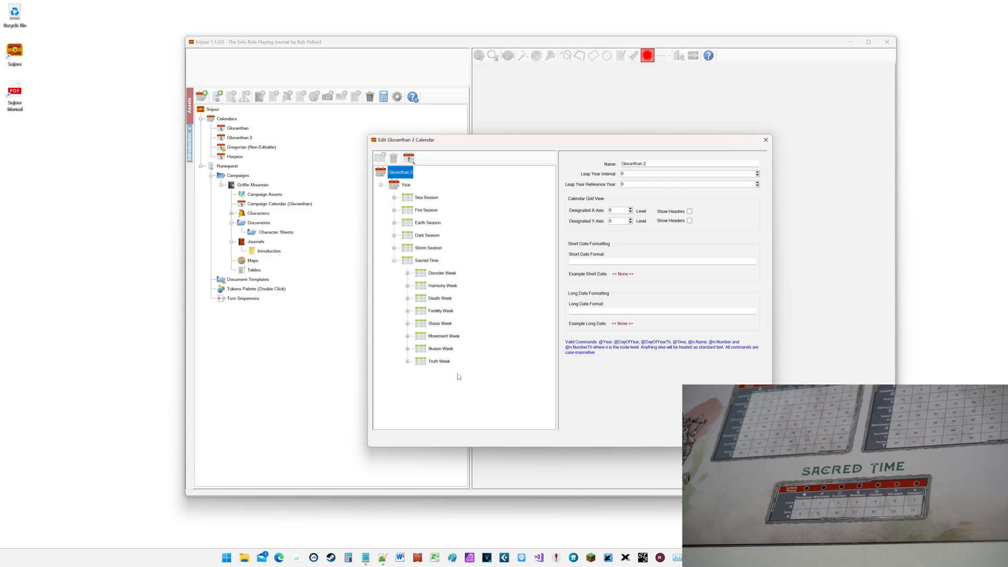
pyautogui.rightClick(420, 362)
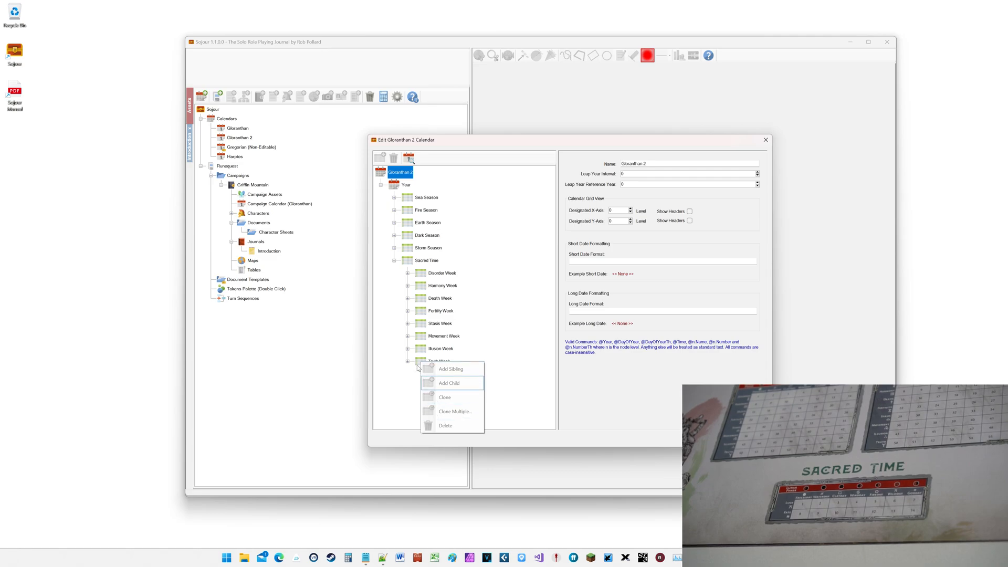
pyautogui.click(419, 362)
pyautogui.rightClick(420, 361)
pyautogui.click(445, 425)
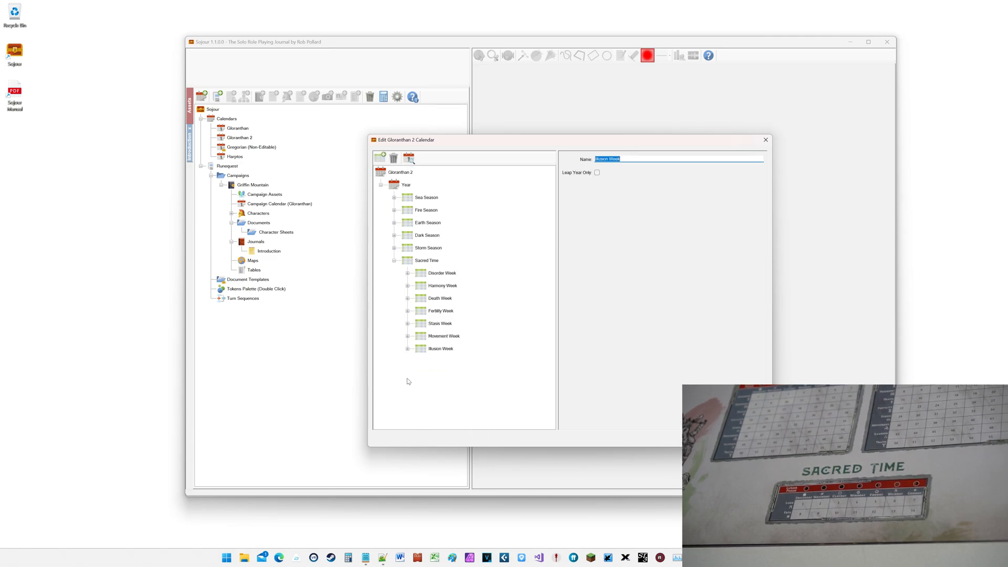
pyautogui.click(421, 350)
pyautogui.rightClick(422, 351)
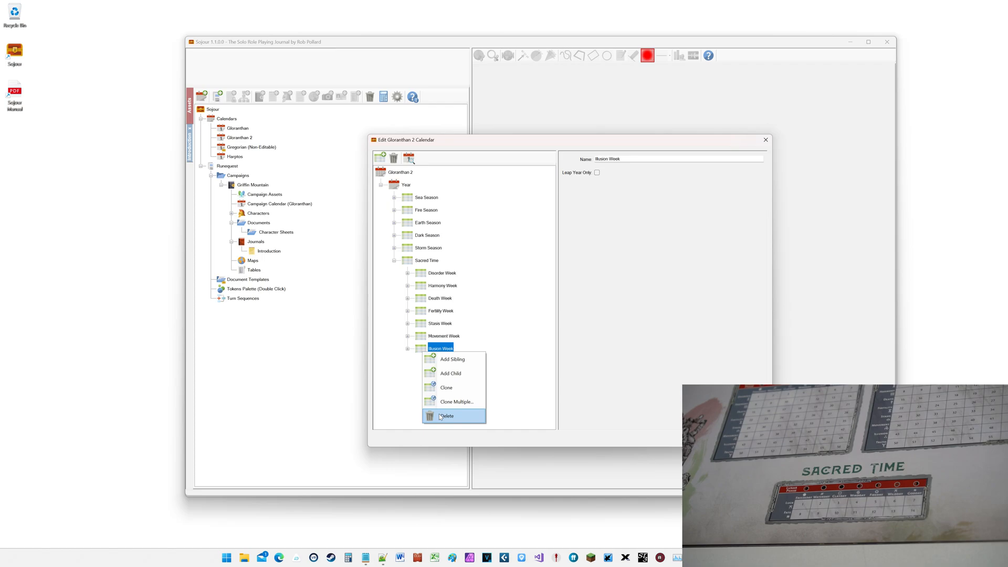
pyautogui.click(439, 414)
# - Delete Movement Week and Stasis Week from Sacred Time
pyautogui.click(420, 336)
pyautogui.rightClick(420, 338)
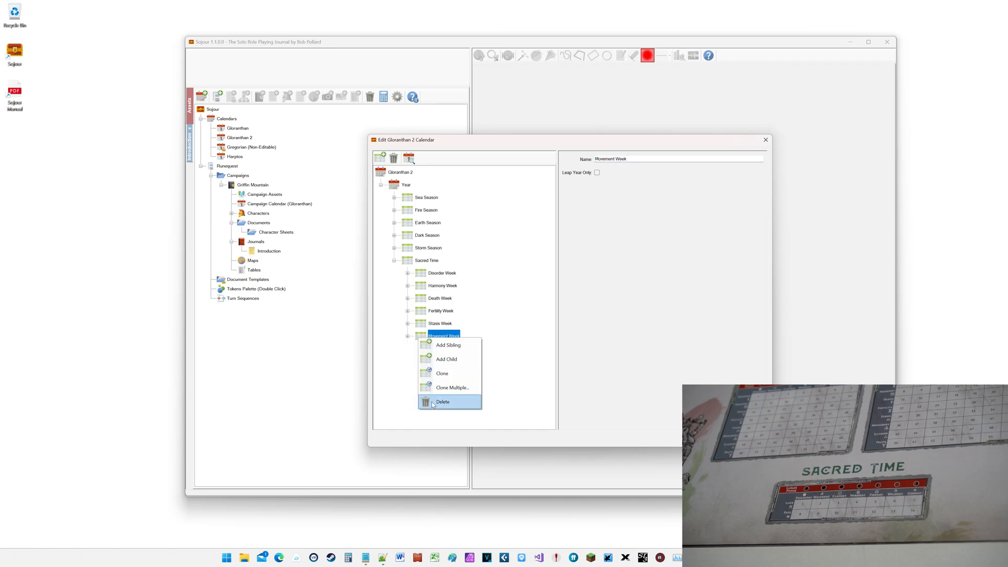
pyautogui.click(433, 404)
pyautogui.click(420, 323)
pyautogui.rightClick(418, 323)
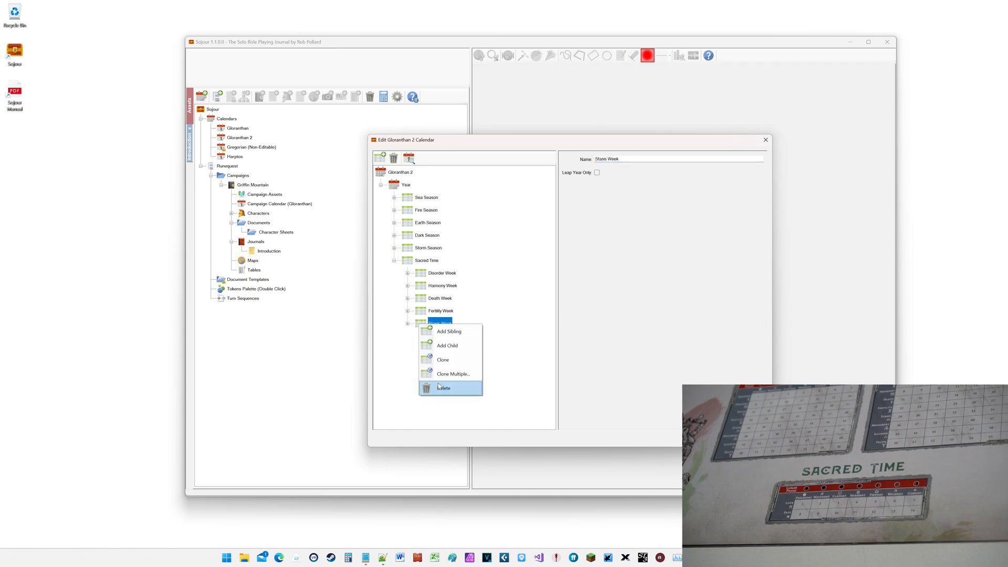
pyautogui.click(439, 387)
# - Delete Fertility Week and Death Week from Sacred Time
pyautogui.click(420, 311)
pyautogui.rightClick(420, 312)
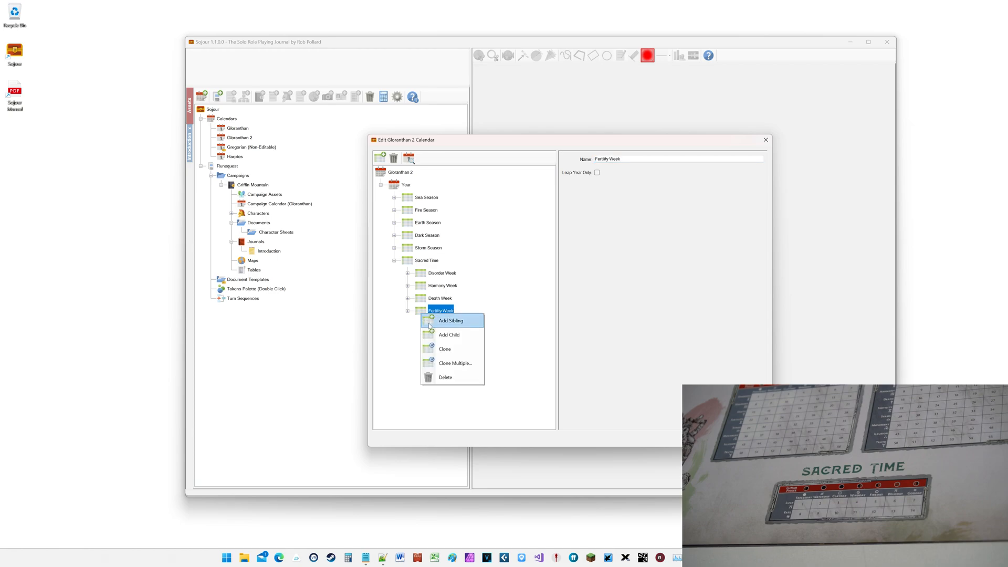
pyautogui.click(445, 377)
pyautogui.click(423, 303)
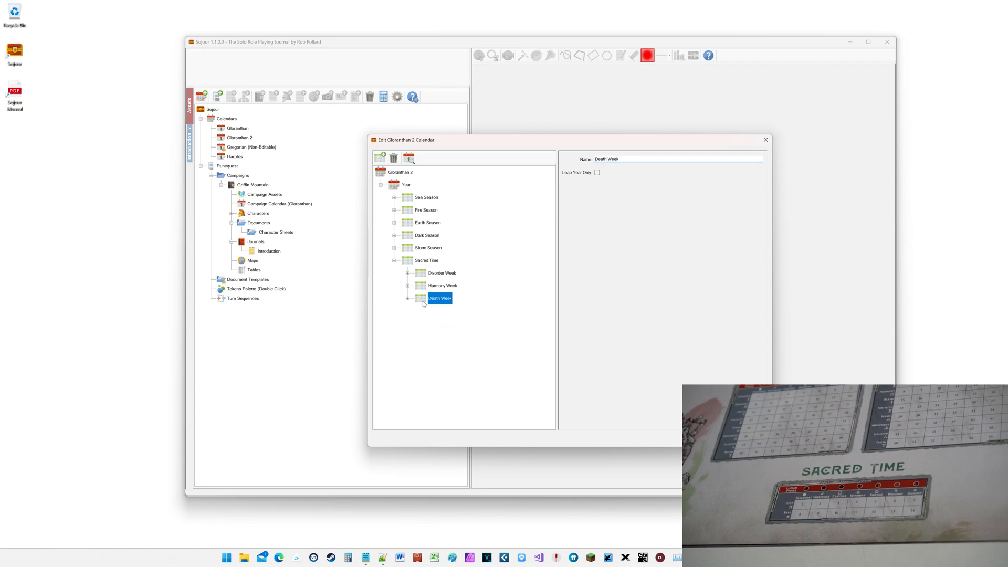
pyautogui.rightClick(423, 302)
pyautogui.click(443, 367)
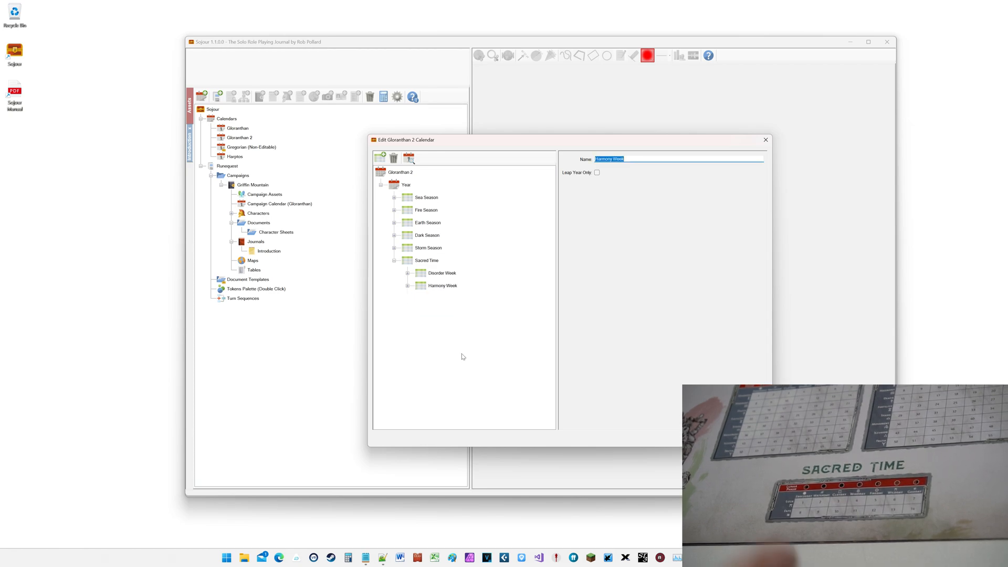
# - Rename Disorder Week under Sacred Time to Luck Week
pyautogui.click(422, 276)
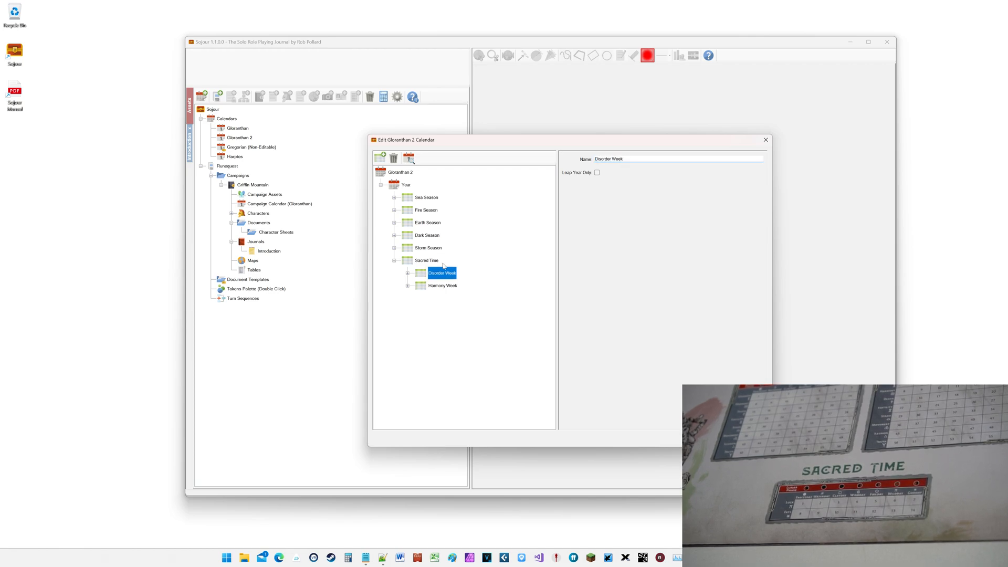
pyautogui.click(613, 160)
pyautogui.press('BackSpace')
pyautogui.press('BackSpace')
pyautogui.press('BackSpace')
pyautogui.press('BackSpace')
pyautogui.press('BackSpace')
pyautogui.press('BackSpace')
pyautogui.press('BackSpace')
pyautogui.press('BackSpace')
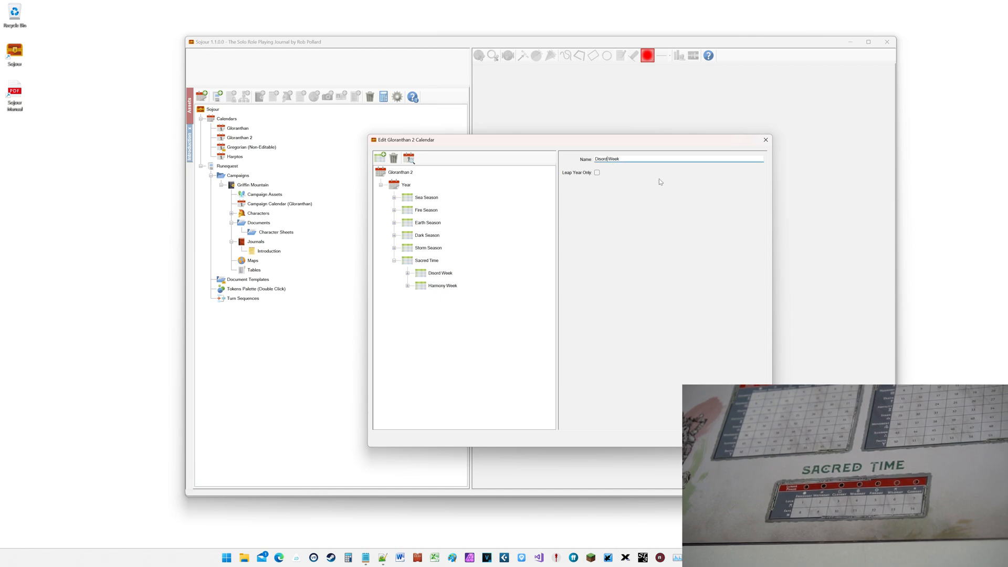
pyautogui.write('Luck')
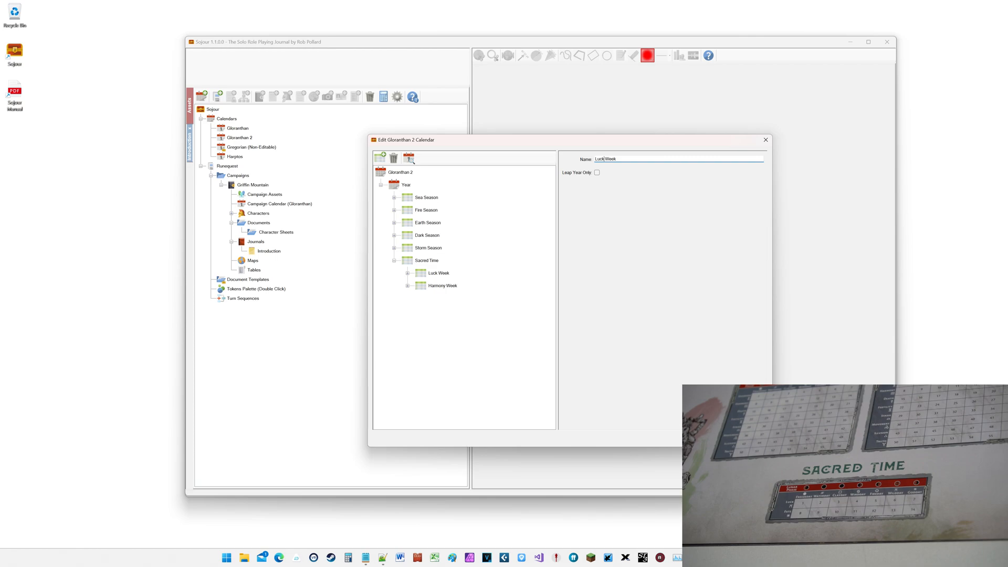
# - Rename Harmony Week under Sacred Time to Fate Week
pyautogui.click(419, 286)
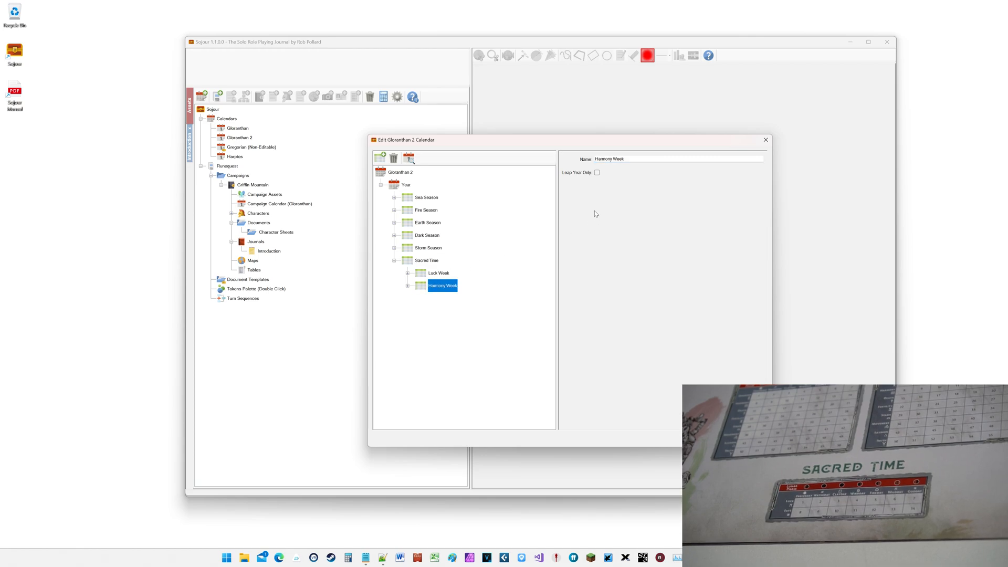
pyautogui.click(612, 161)
pyautogui.press('BackSpace')
pyautogui.press('BackSpace')
pyautogui.press('BackSpace')
pyautogui.press('BackSpace')
pyautogui.press('BackSpace')
pyautogui.press('BackSpace')
pyautogui.press('BackSpace')
pyautogui.press('BackSpace')
pyautogui.write('Fate')
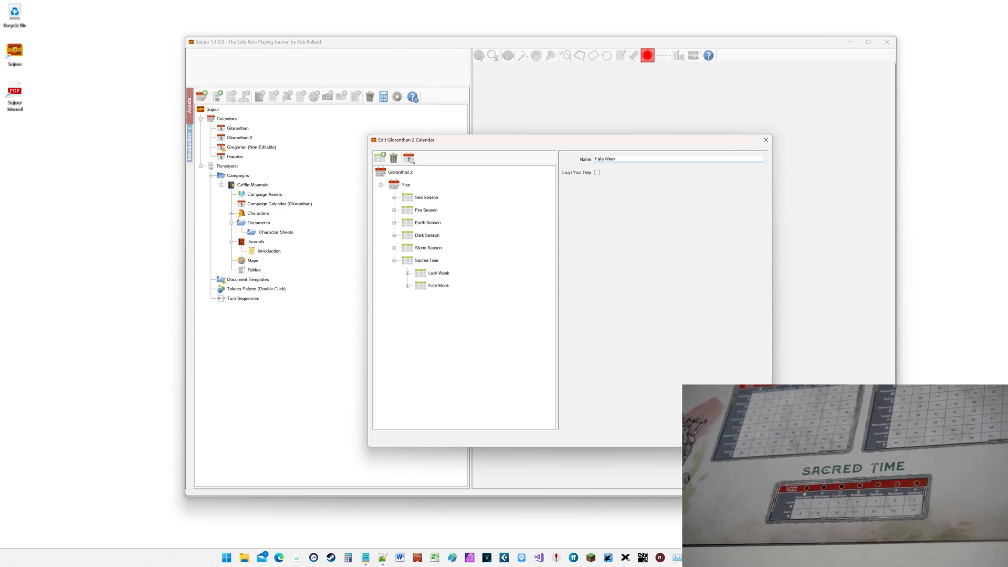
# - Check the weeks of Fire Season and the days of its Disorder Week, and select the Gloranthan 2 root
pyautogui.click(394, 210)
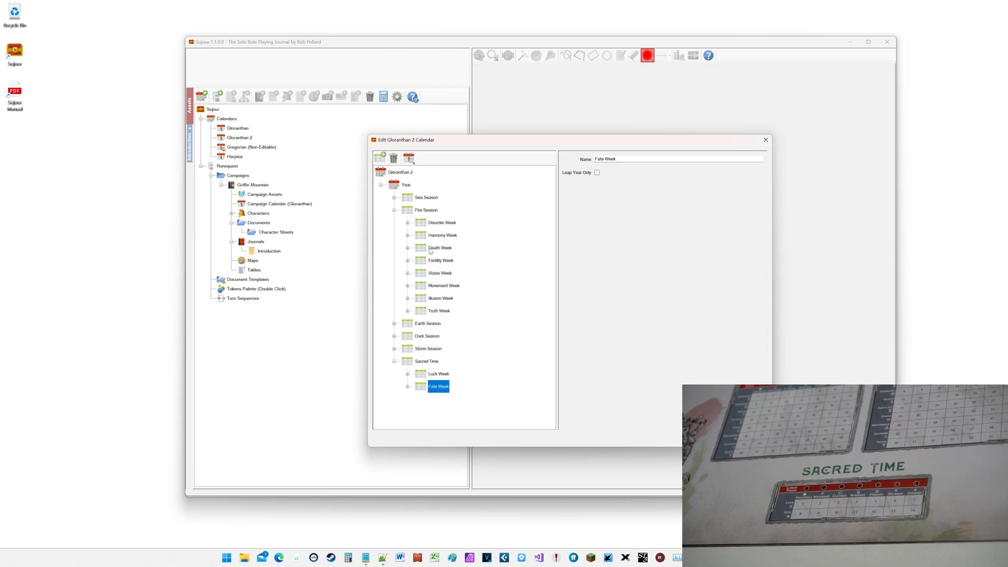
pyautogui.click(407, 222)
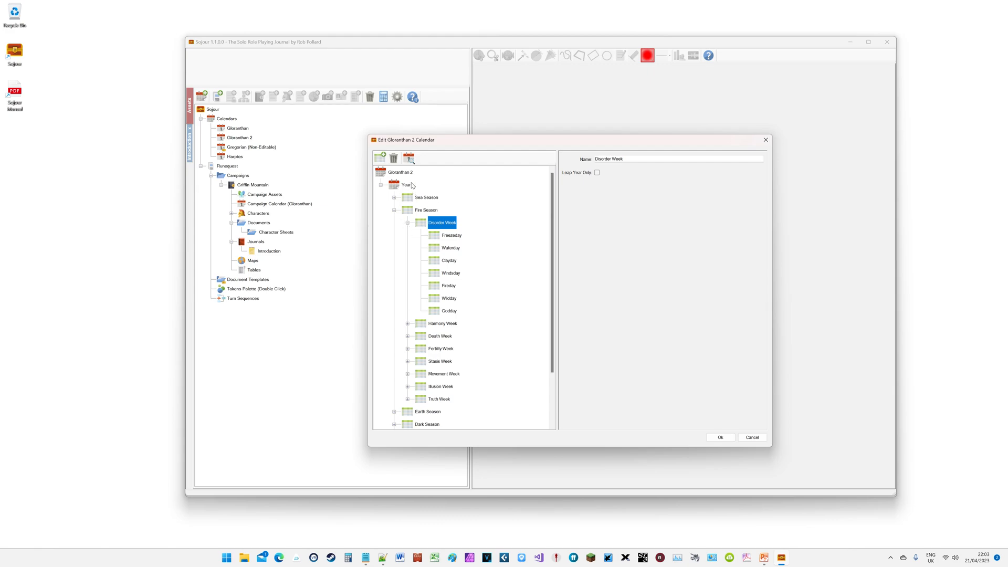
pyautogui.click(383, 175)
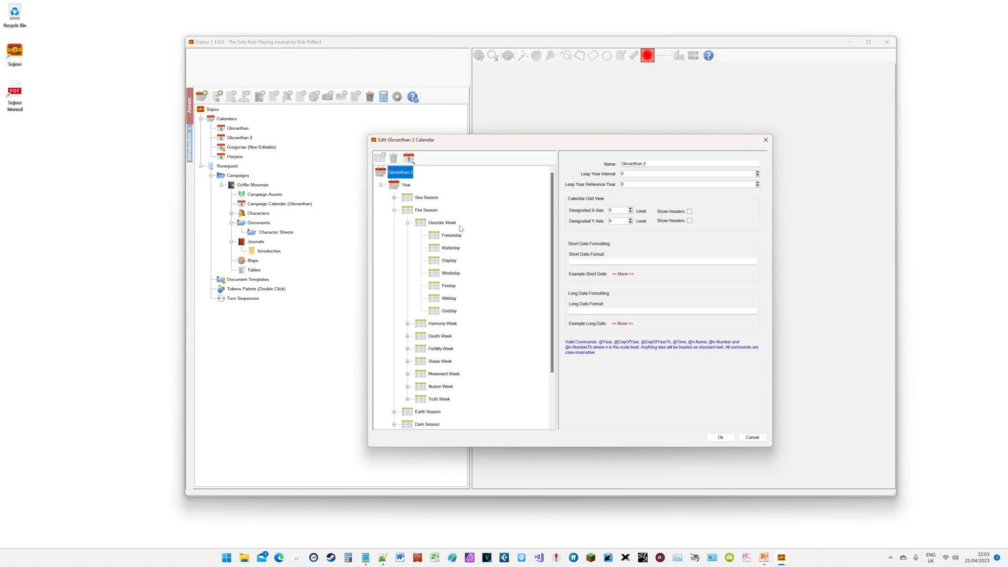
# - Preview the Gloranthan 2 example calendar, paging forward to Sea Season 1606 and back to Storm Season 1605, and accept the calendar edits
pyautogui.click(410, 160)
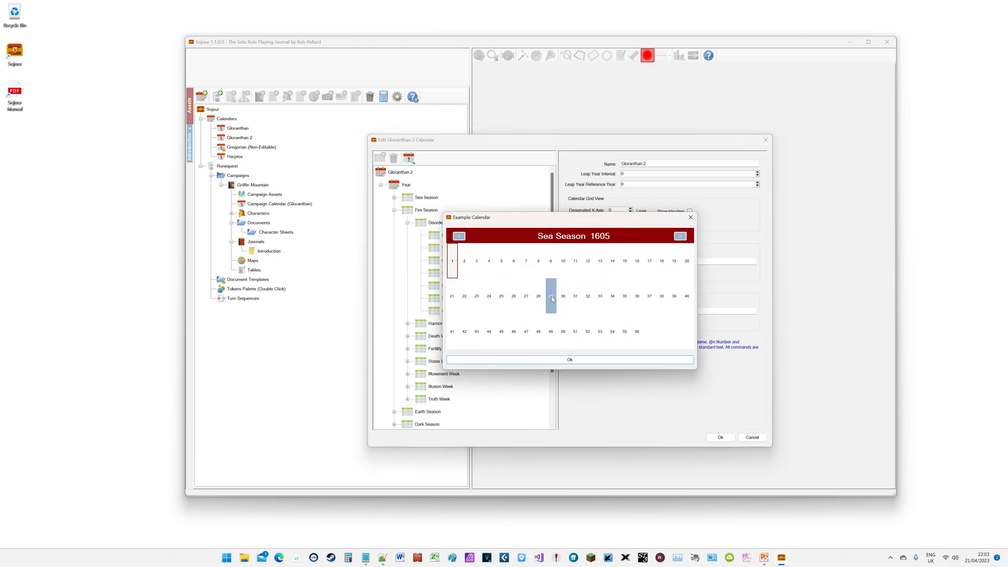
pyautogui.doubleClick(605, 237)
pyautogui.click(682, 238)
pyautogui.click(680, 238)
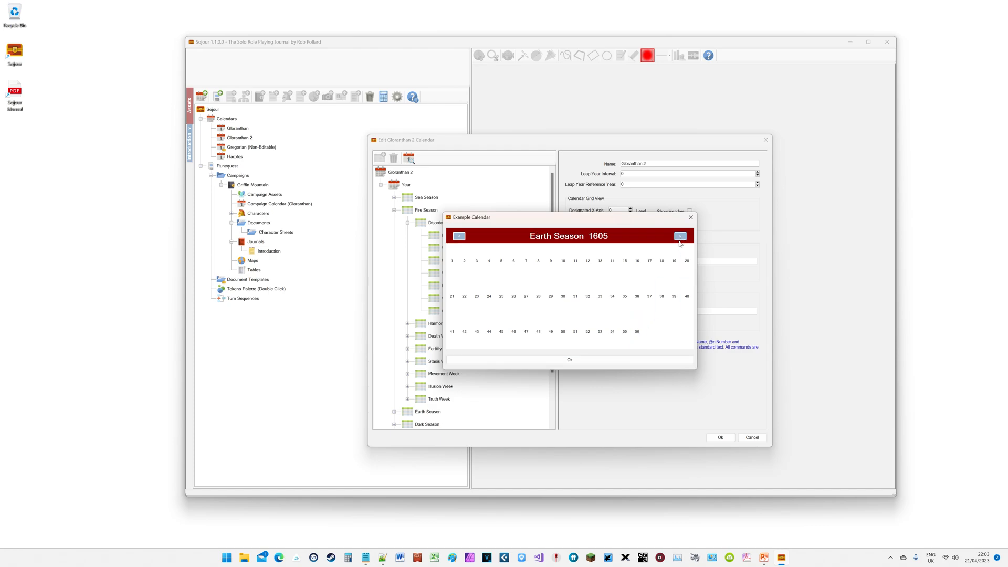
pyautogui.click(681, 237)
pyautogui.click(681, 237)
pyautogui.click(681, 237)
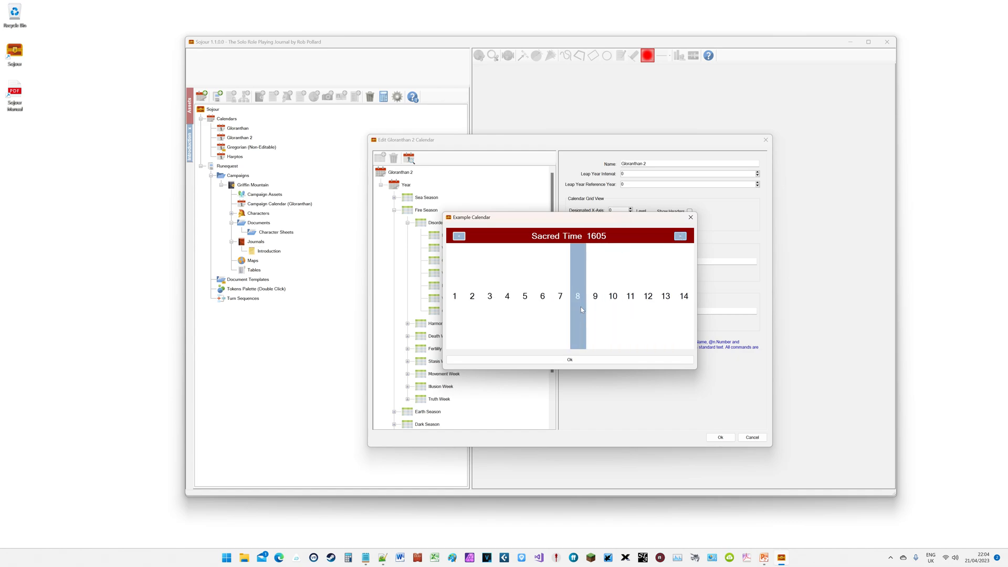
pyautogui.click(680, 236)
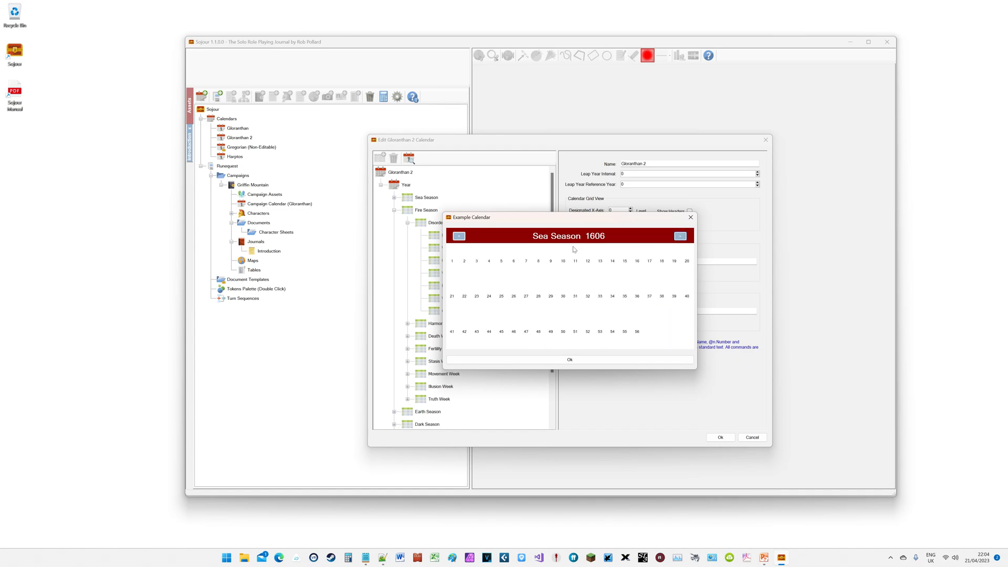
pyautogui.click(460, 237)
pyautogui.click(463, 237)
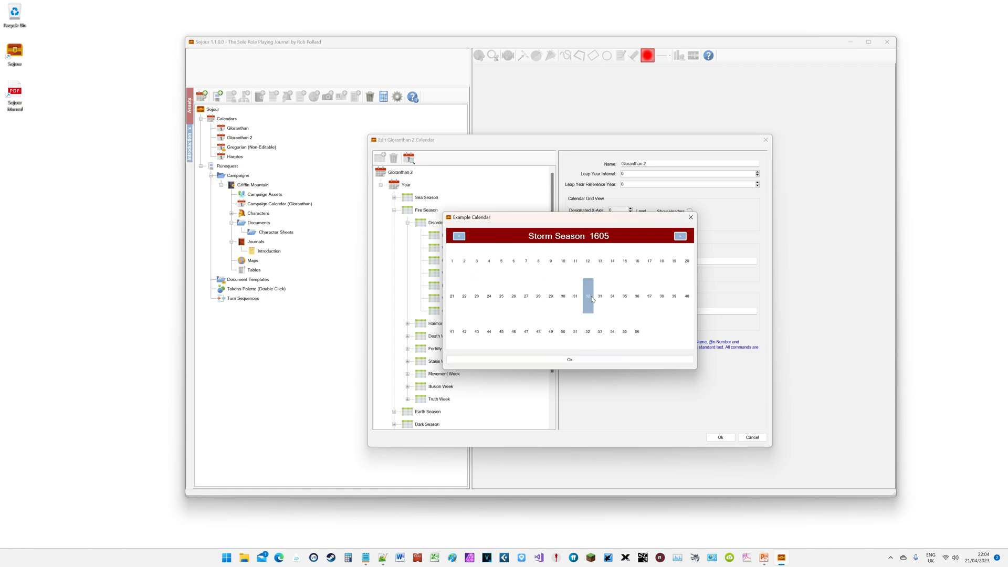
pyautogui.click(585, 361)
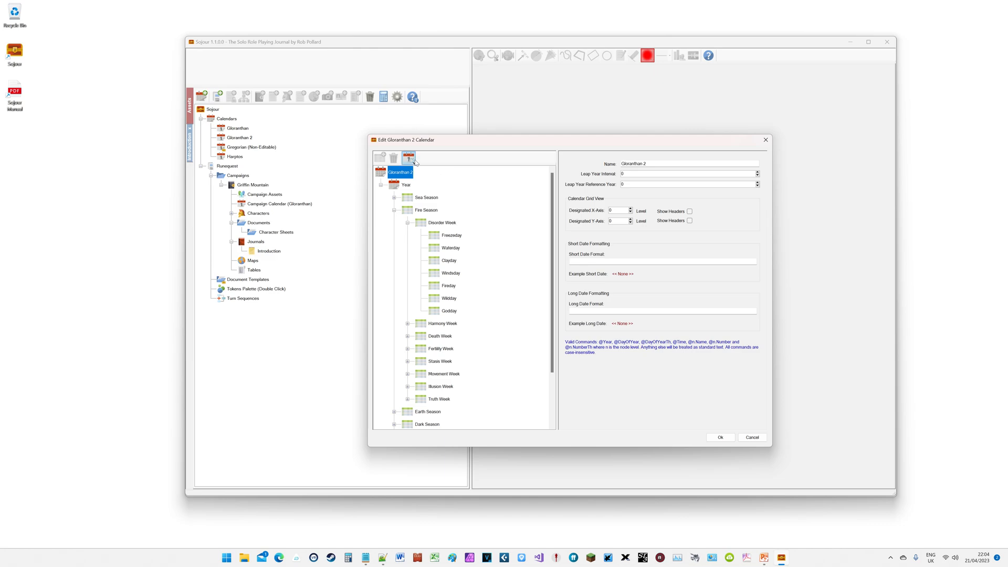
pyautogui.click(719, 438)
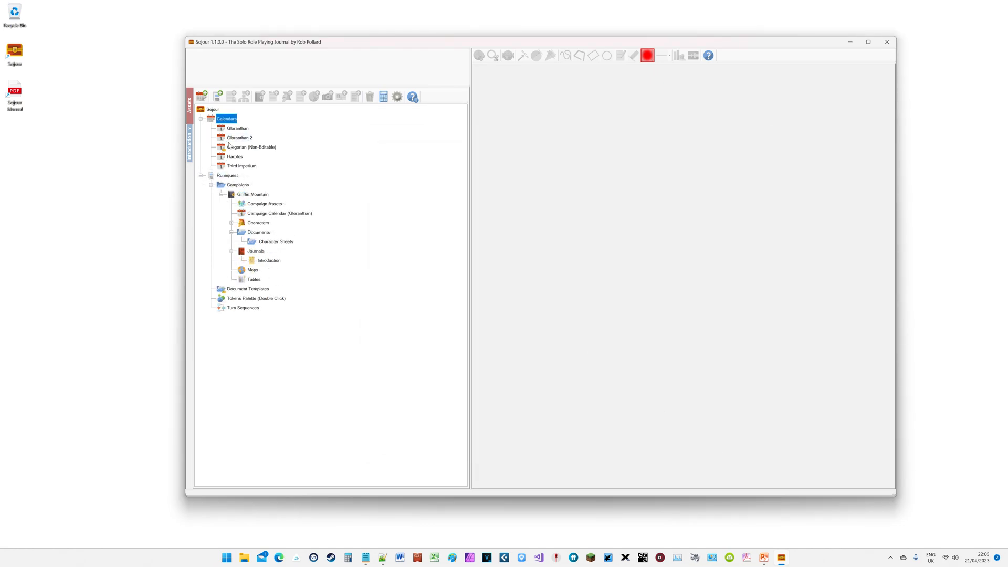
# - Open the supplied Gloranthan calendar, preview its example calendar with week and day headers, and close it
pyautogui.click(222, 130)
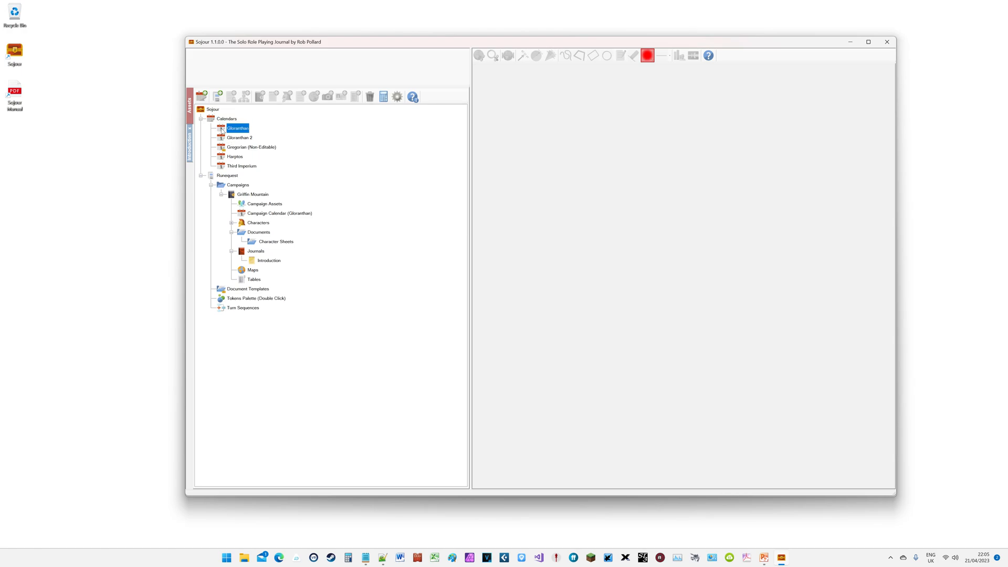
pyautogui.doubleClick(222, 130)
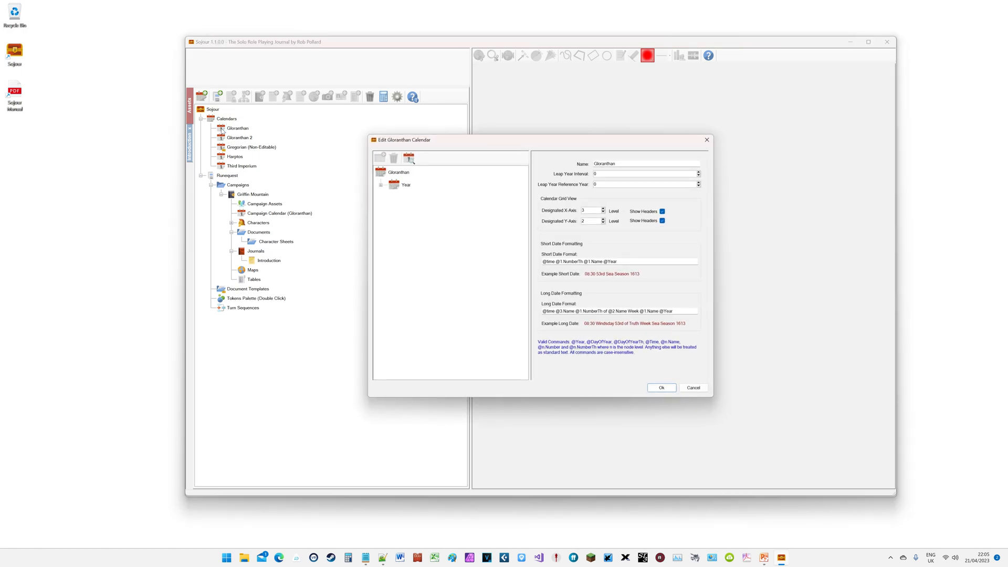
pyautogui.click(408, 159)
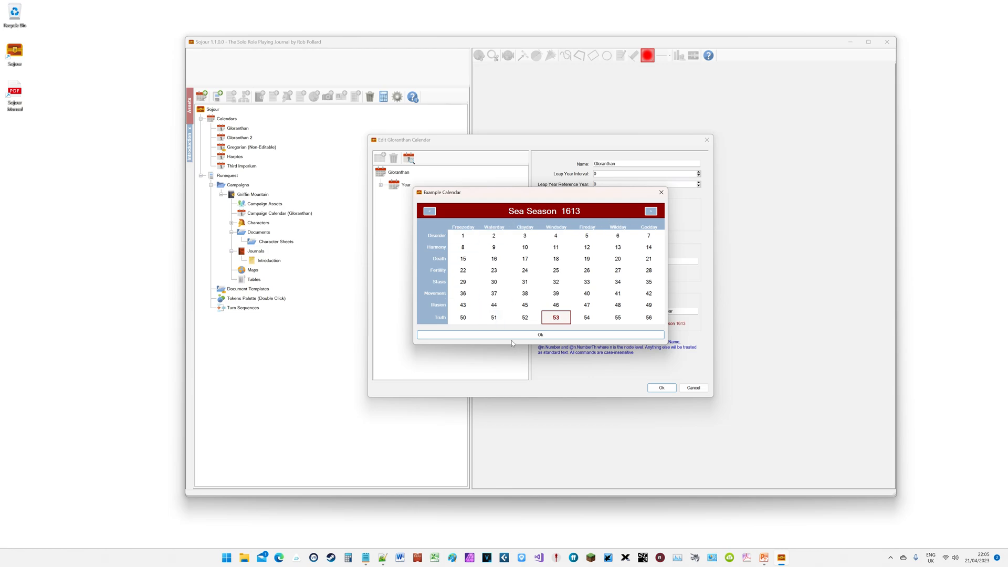
pyautogui.click(528, 334)
pyautogui.click(662, 388)
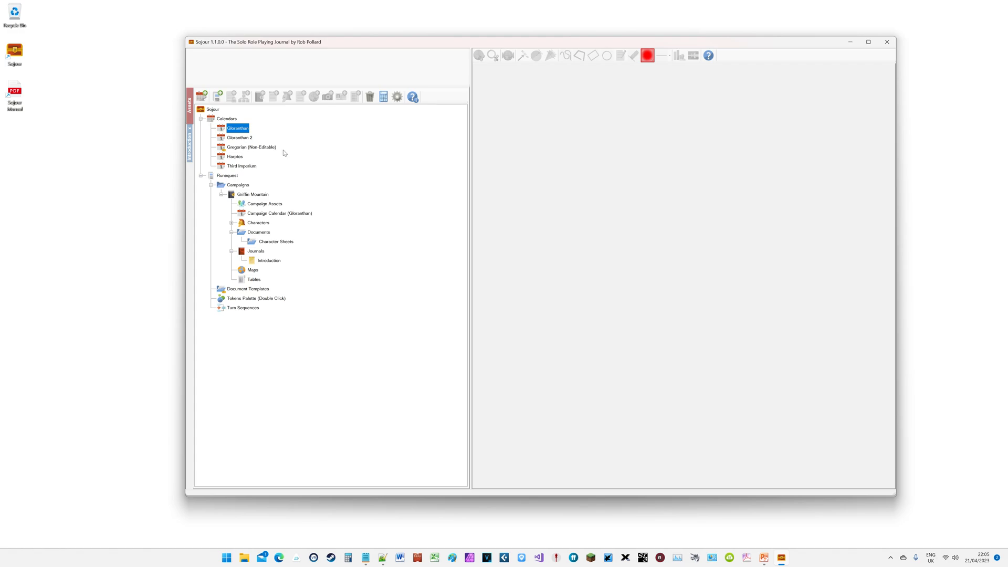
# - Open the Harptos calendar and preview its example calendar
pyautogui.doubleClick(224, 157)
pyautogui.click(405, 158)
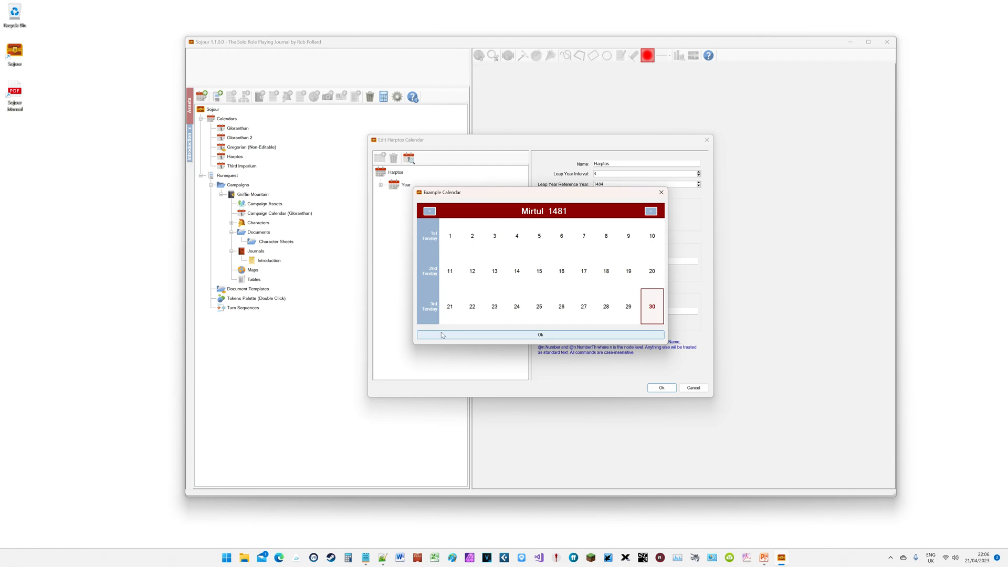
# - Move the Harptos example calendar aside to compare it with the grid view settings, and close the preview and the calendar editor
pyautogui.moveTo(528, 192); pyautogui.dragTo(581, 236)
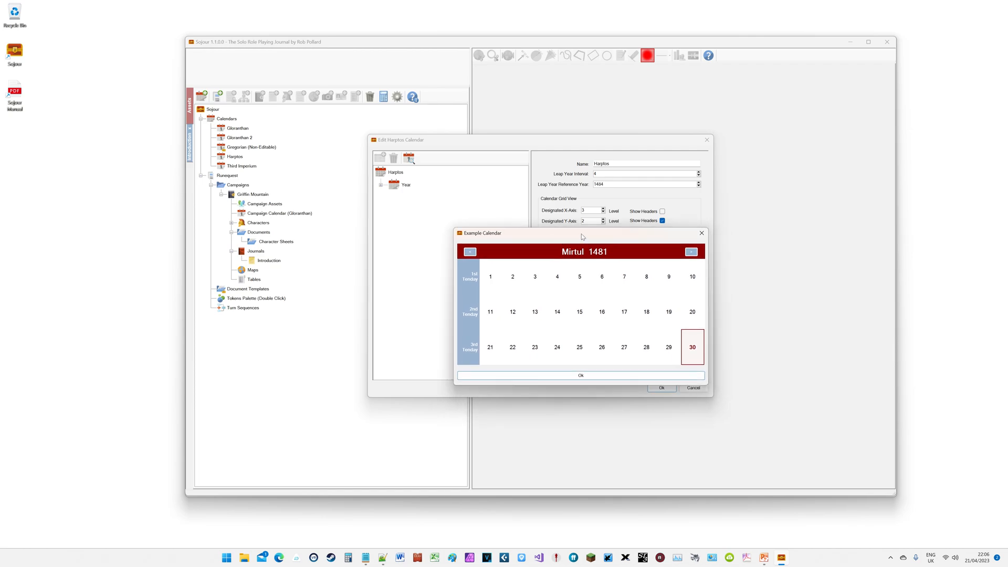
pyautogui.click(606, 376)
pyautogui.click(661, 388)
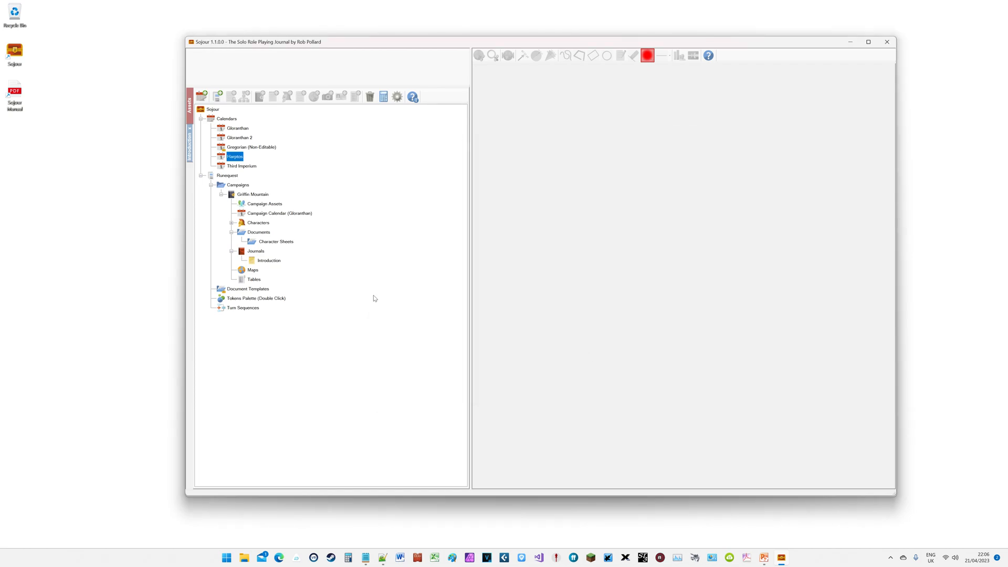
# - Open the Third Imperium calendar, preview its example calendar, and close it without saving
pyautogui.doubleClick(221, 167)
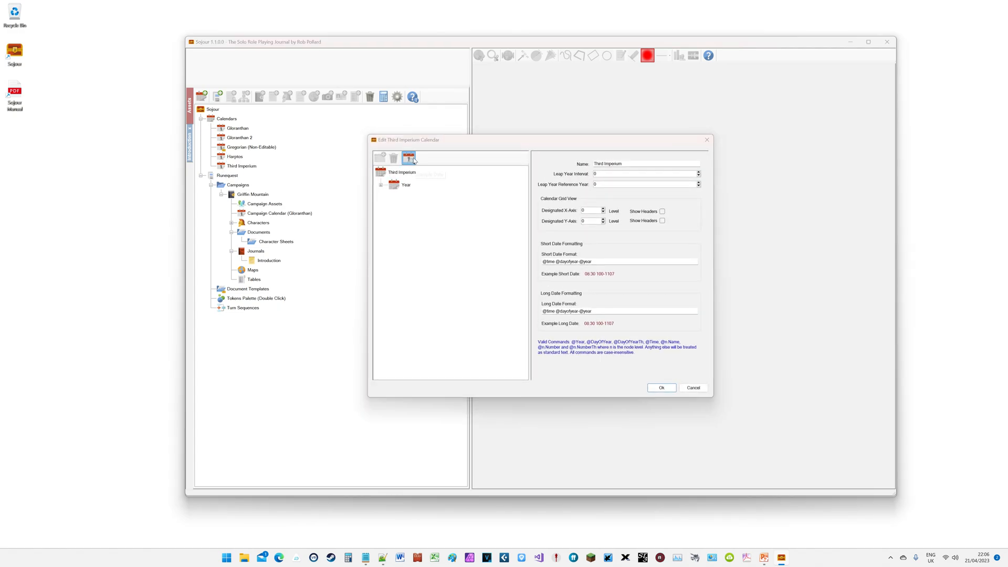
pyautogui.click(409, 157)
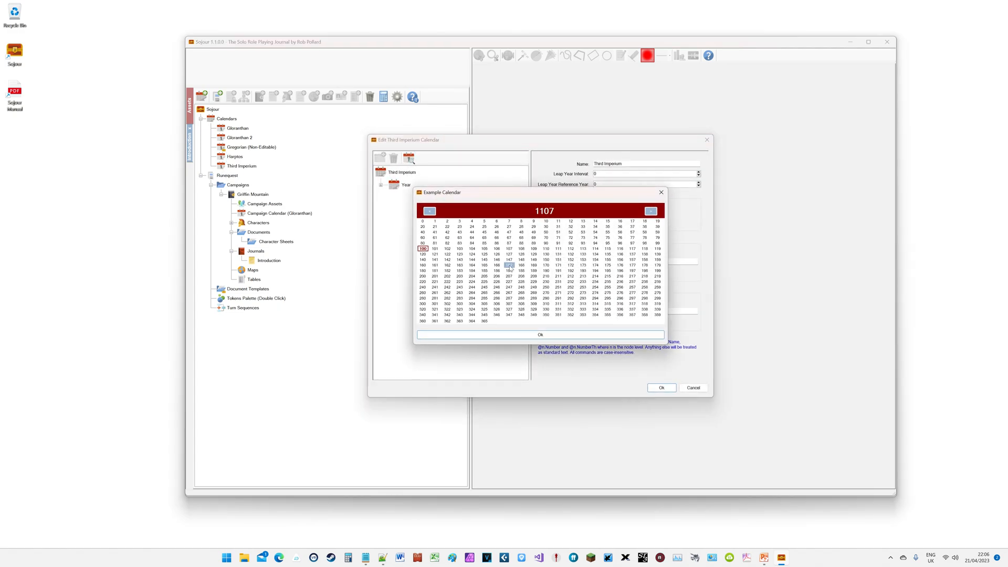
pyautogui.click(578, 335)
pyautogui.click(696, 389)
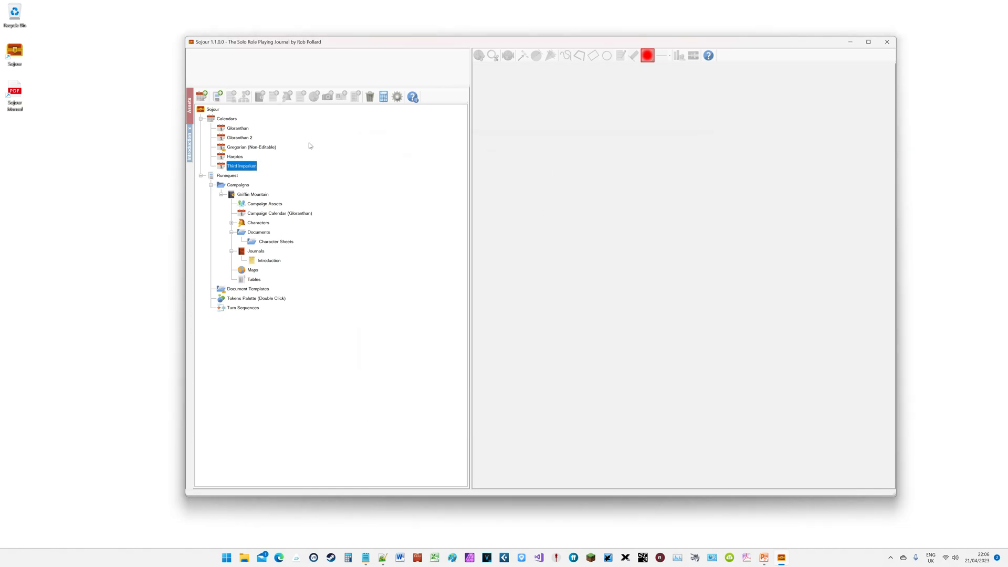
# - Open the Gloranthan 2 calendar for editing and check its example calendar with the current grid settings
pyautogui.doubleClick(221, 139)
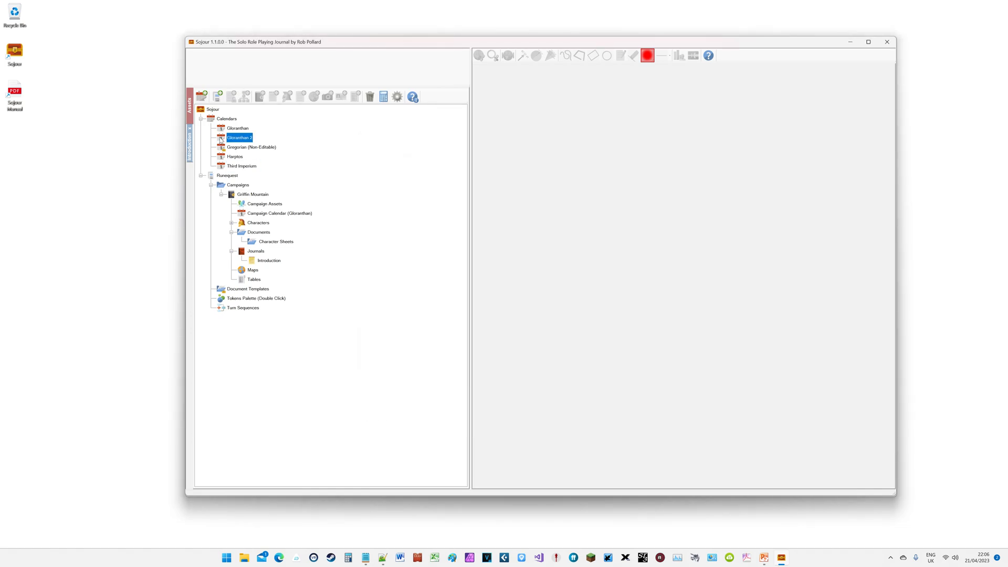
pyautogui.click(409, 158)
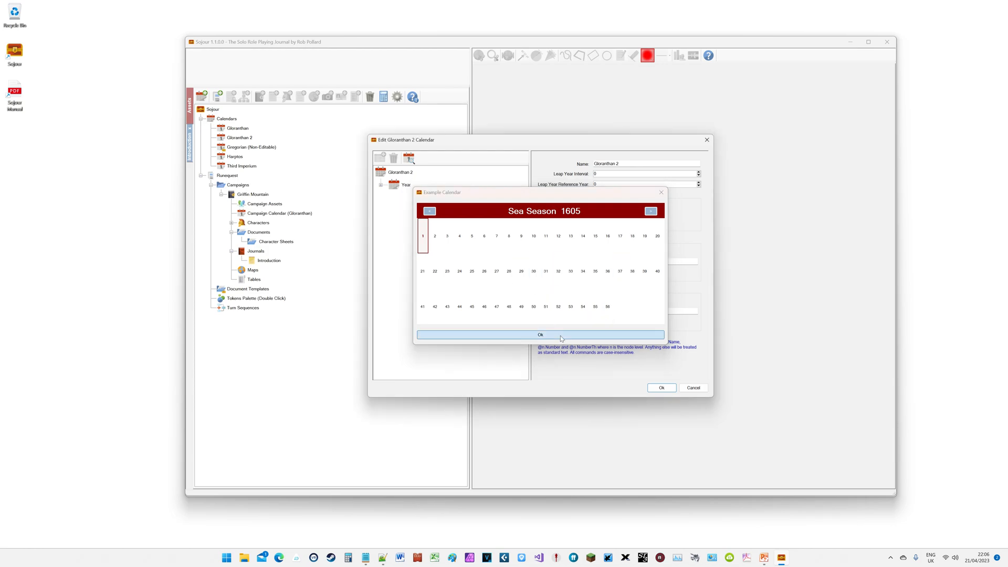
pyautogui.click(561, 336)
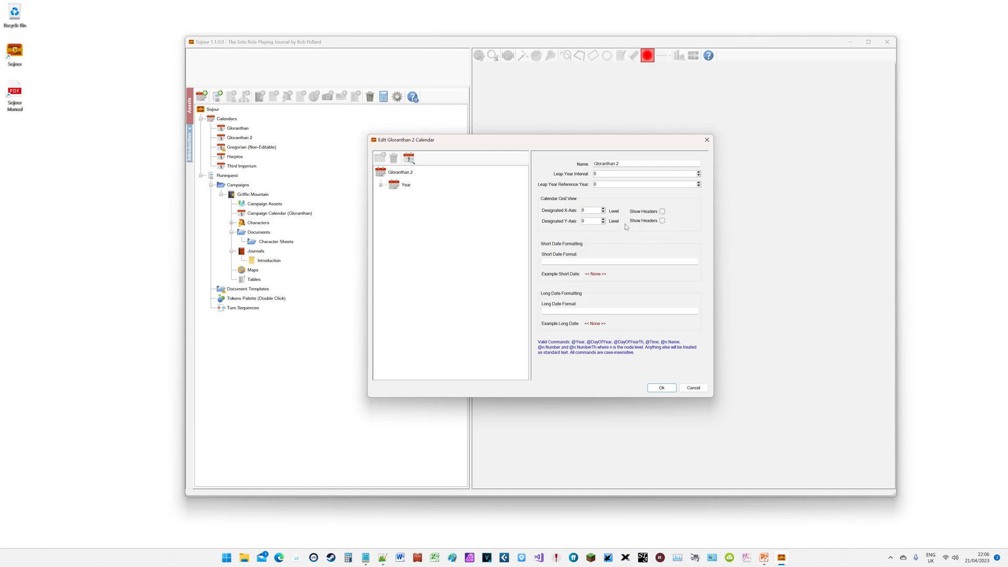
# - Show headers for both the X-axis and Y-axis of the calendar grid, and check the example calendar
pyautogui.click(663, 211)
pyautogui.click(662, 221)
pyautogui.click(409, 159)
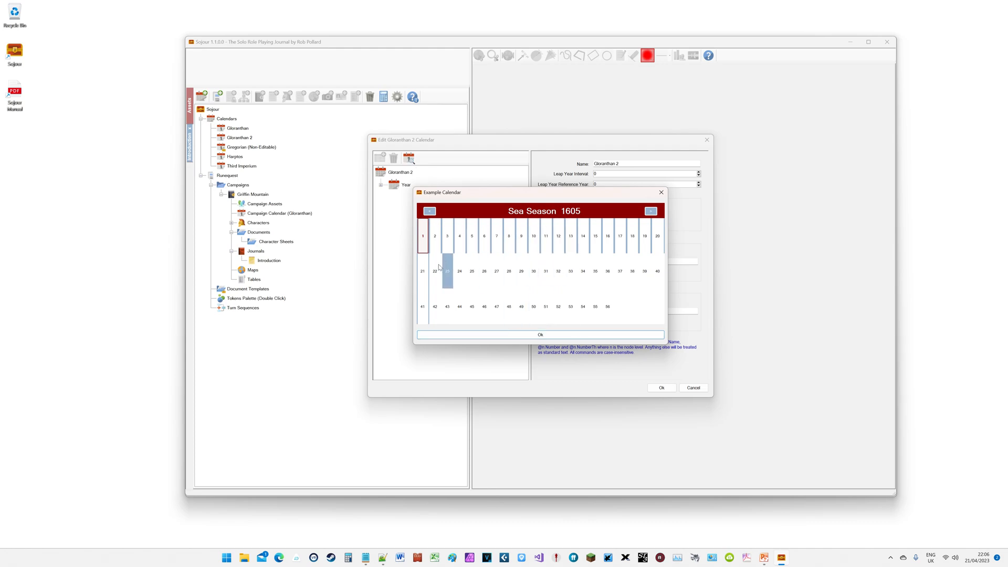
pyautogui.click(551, 333)
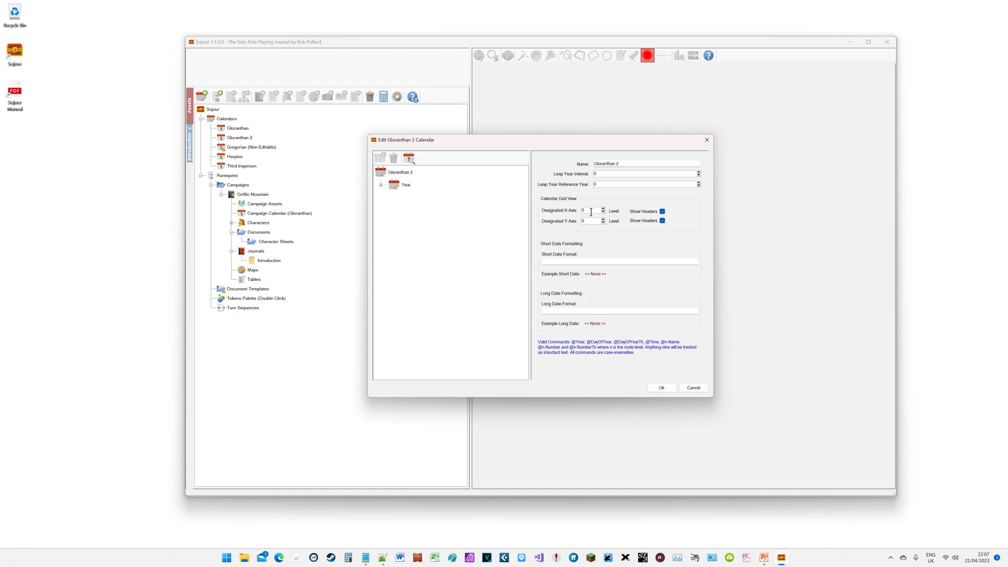
# - Expand Sea Season and its Disorder Week, set the designated X-axis to level 3, and check the example calendar
pyautogui.click(380, 185)
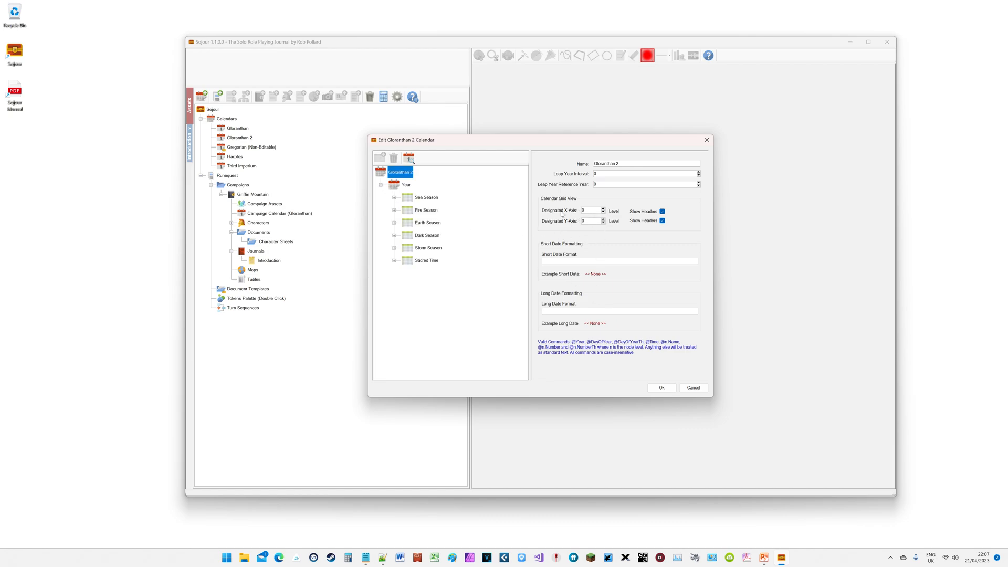
pyautogui.click(394, 199)
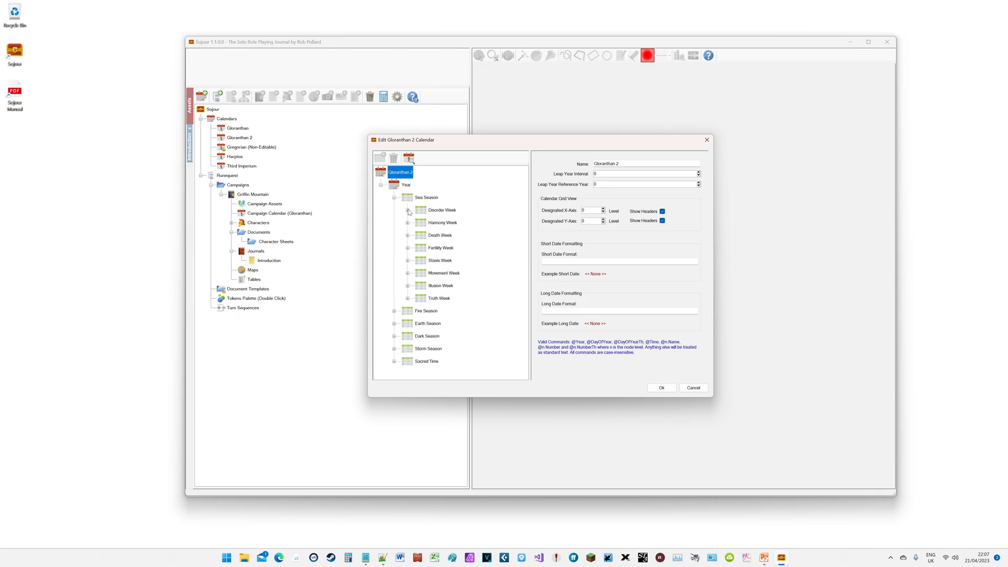
pyautogui.click(408, 211)
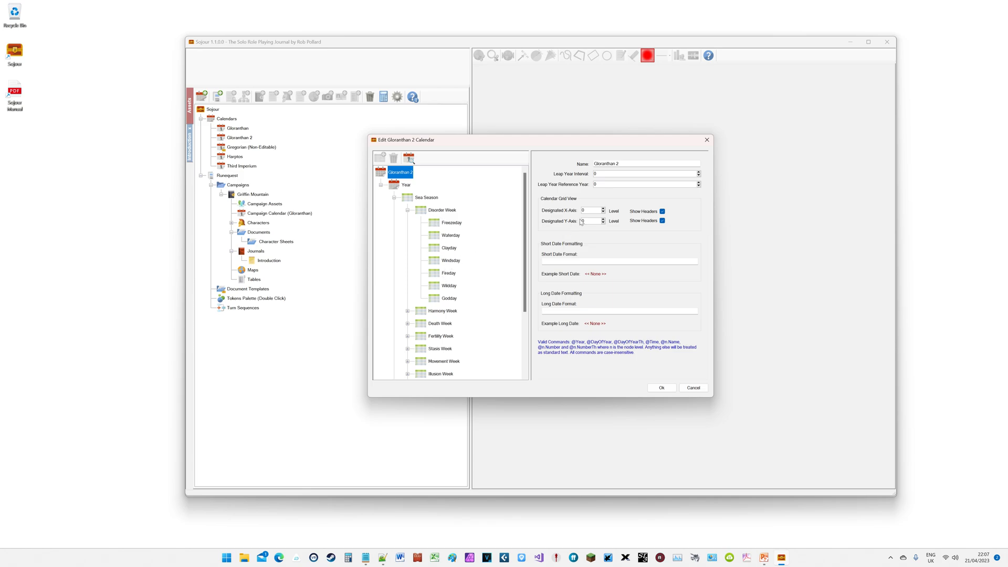
pyautogui.click(663, 211)
pyautogui.click(409, 160)
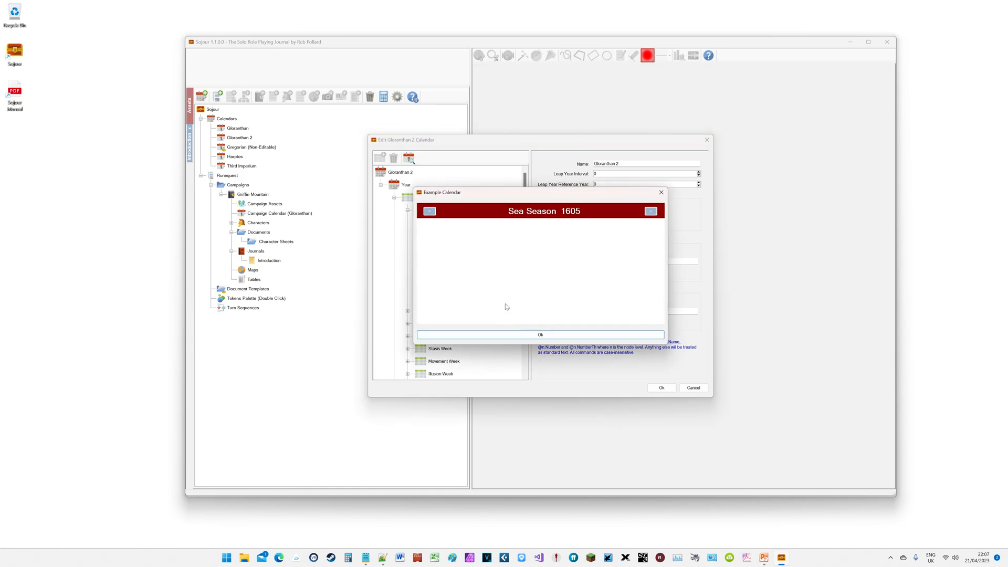
pyautogui.click(516, 338)
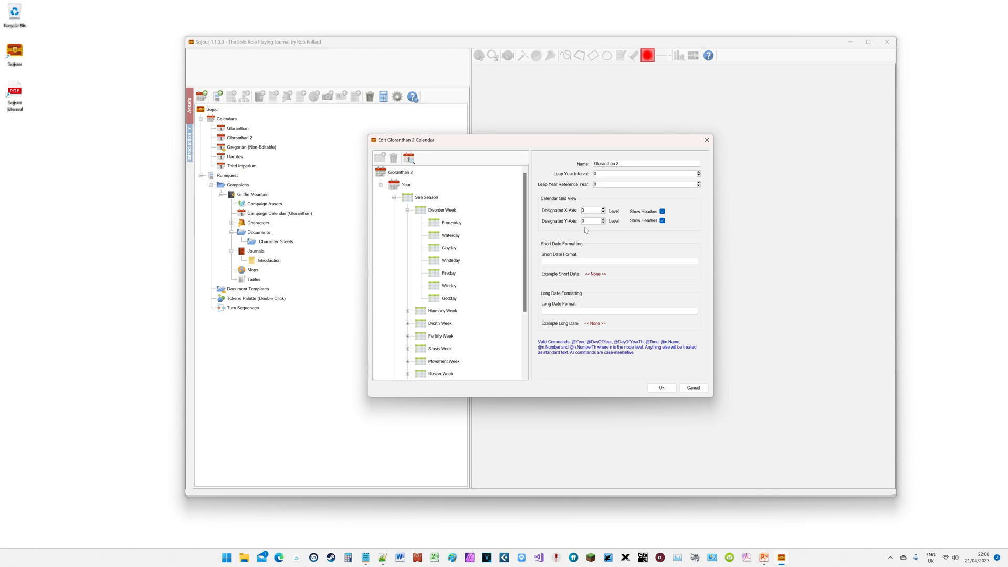
# - Set the designated Y-axis to level 2, matching the week level in the tree, and preview the example calendar
pyautogui.click(408, 210)
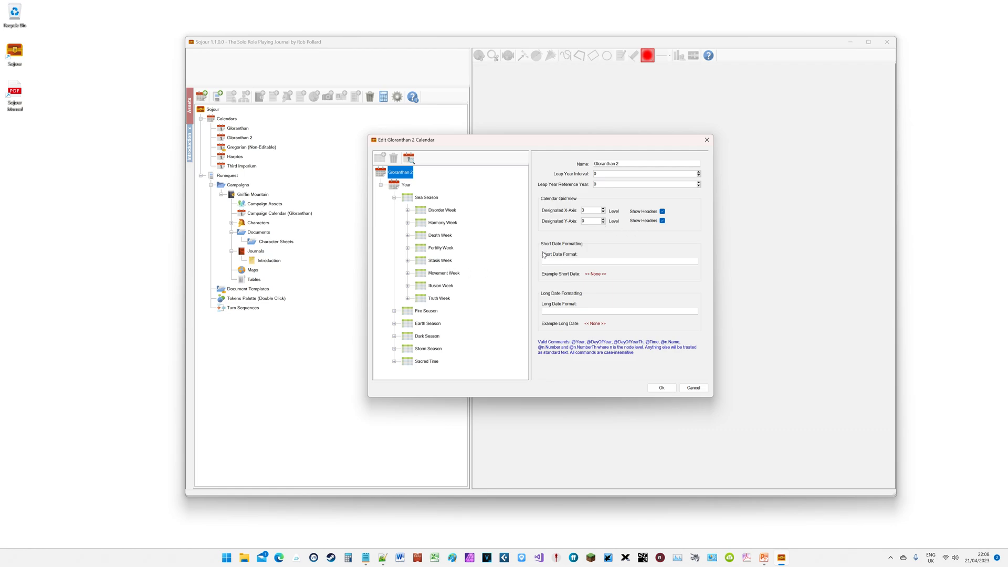
pyautogui.click(408, 211)
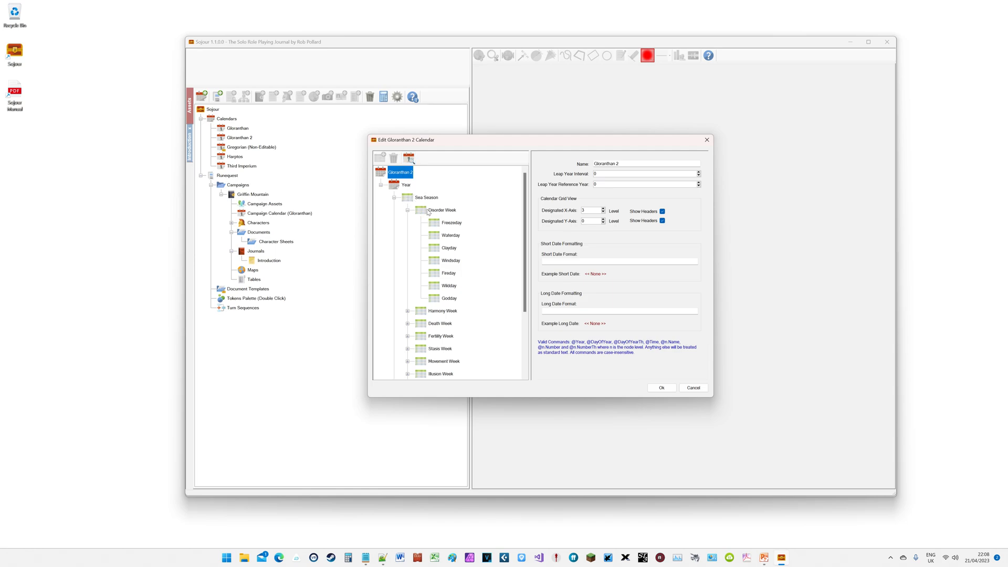
pyautogui.click(603, 220)
pyautogui.click(410, 159)
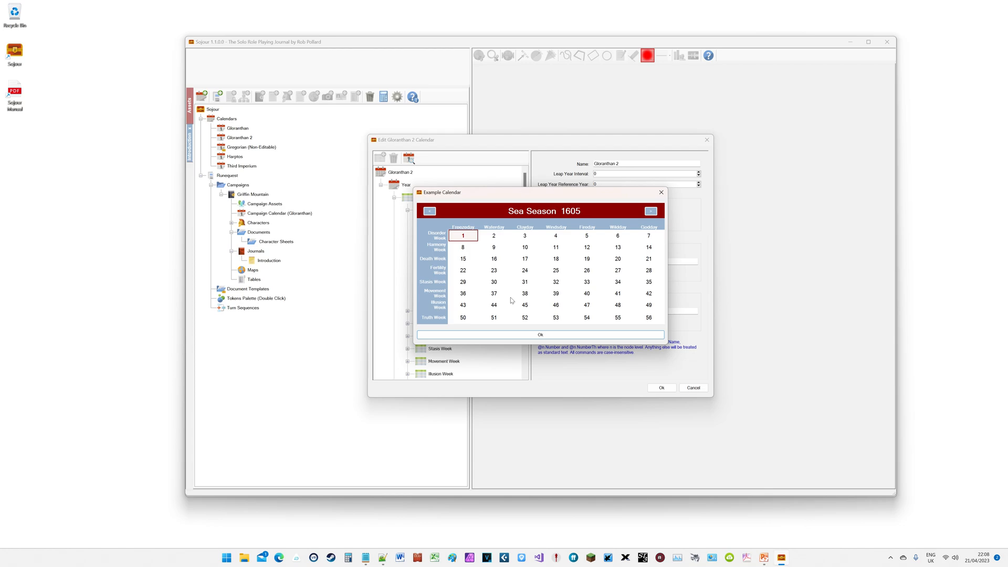
# - Page the example calendar forward through the seasons past Sacred Time and back to Dark Season 1605, and close the preview
pyautogui.click(555, 284)
pyautogui.click(651, 211)
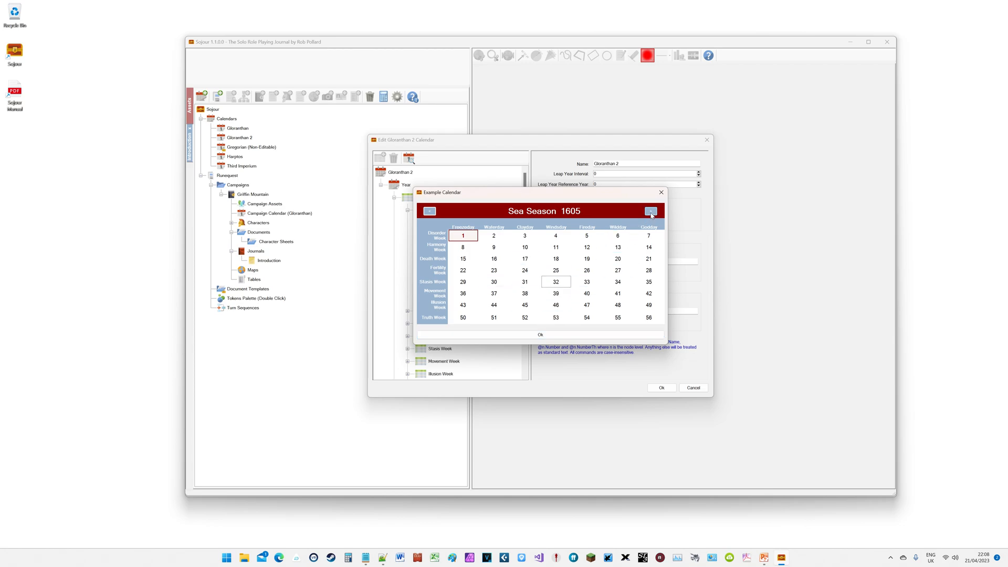
pyautogui.click(651, 211)
pyautogui.click(651, 211)
pyautogui.click(651, 211)
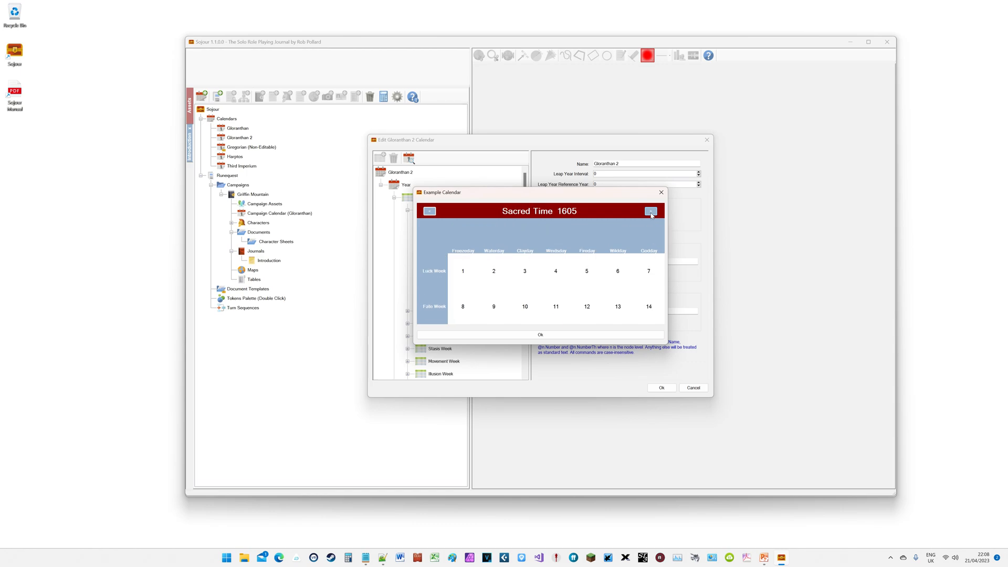
pyautogui.click(650, 211)
pyautogui.click(430, 211)
pyautogui.click(431, 211)
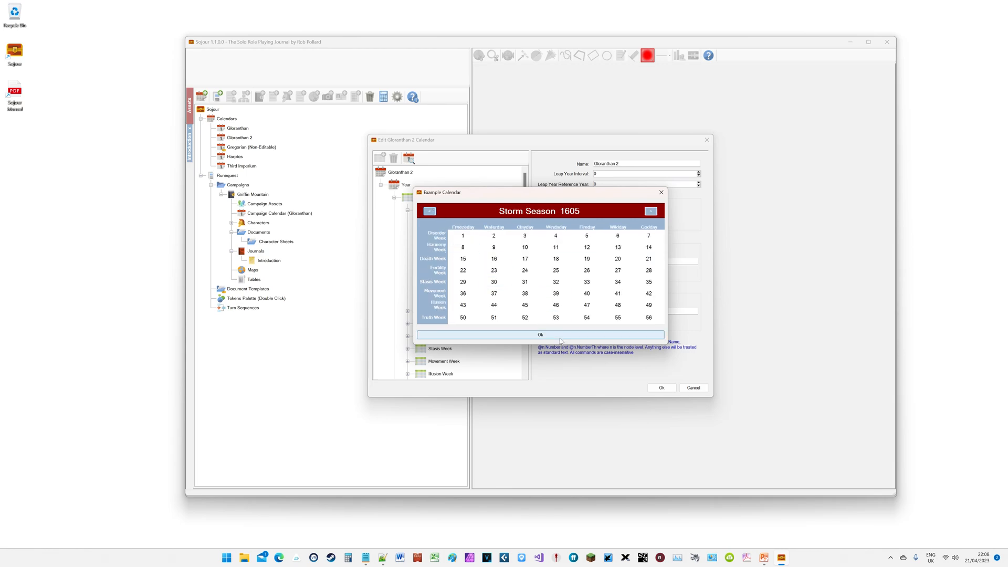
pyautogui.click(429, 211)
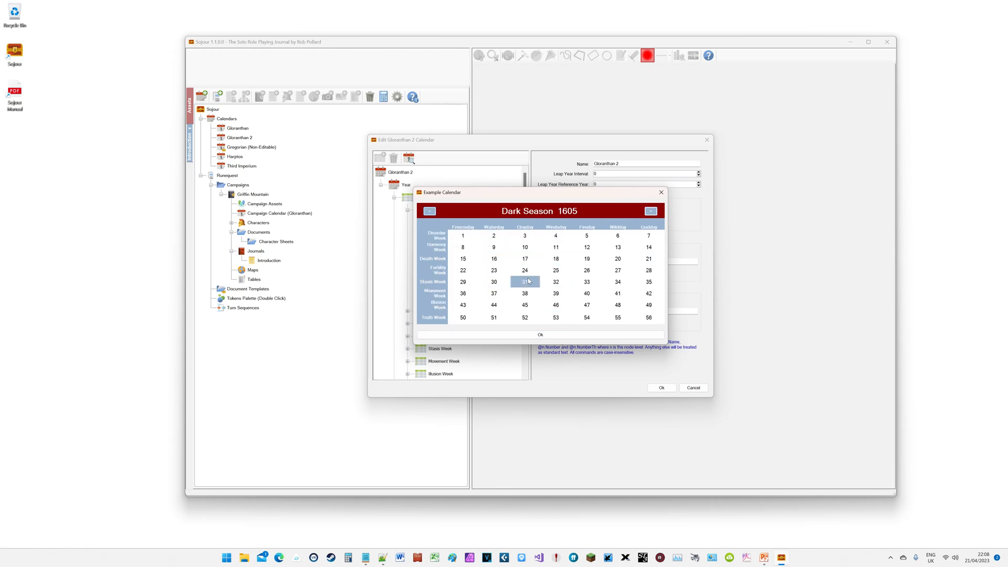
pyautogui.click(558, 336)
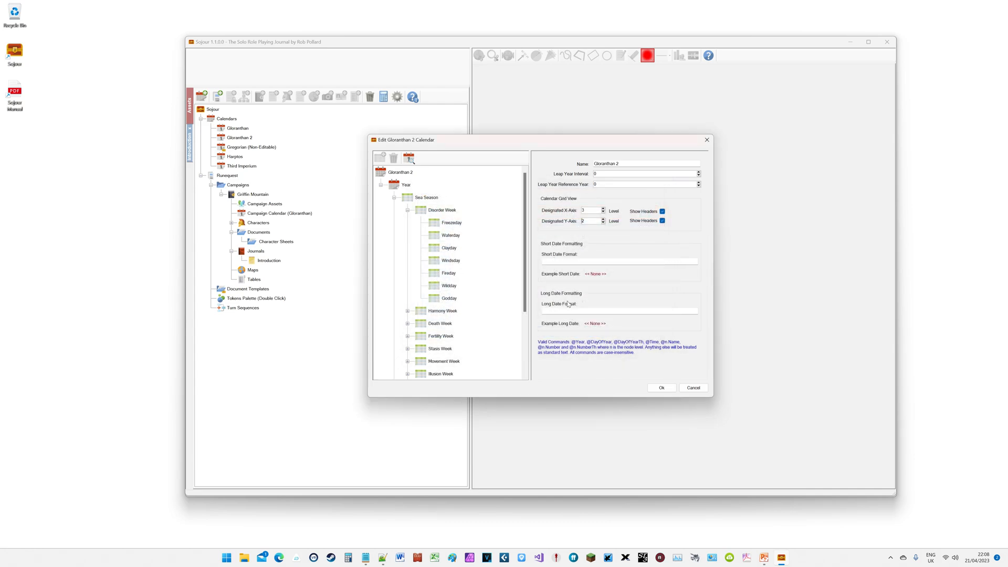
# - Collapse the calendar tree and check the Sea Season grid again in the example calendar
pyautogui.click(393, 198)
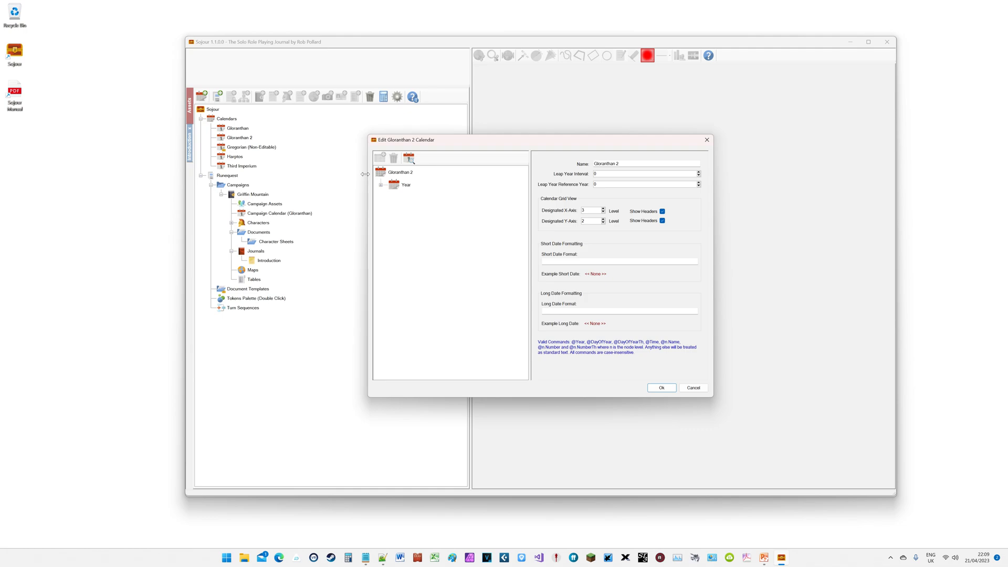
pyautogui.click(409, 158)
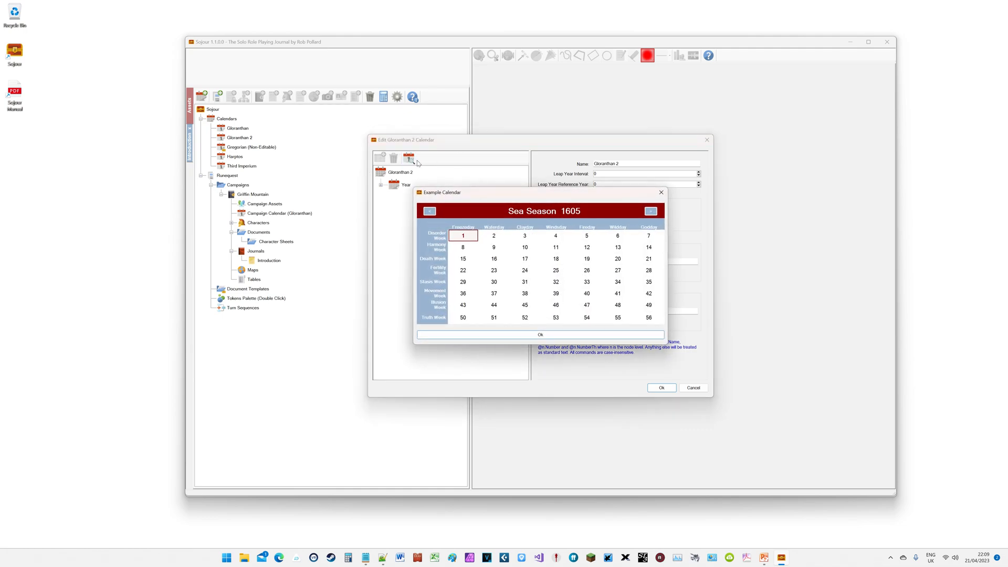
pyautogui.click(541, 336)
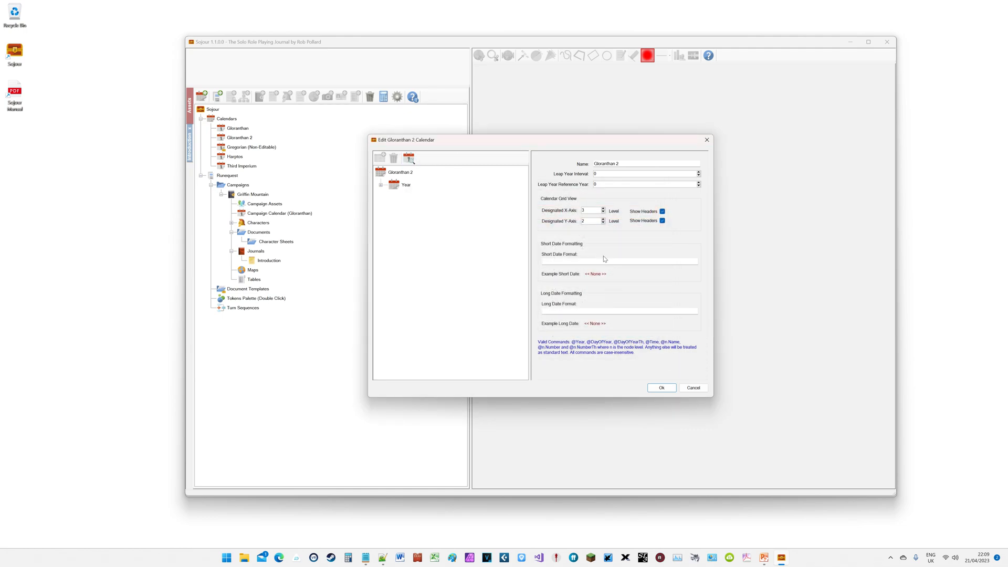
pyautogui.click(576, 264)
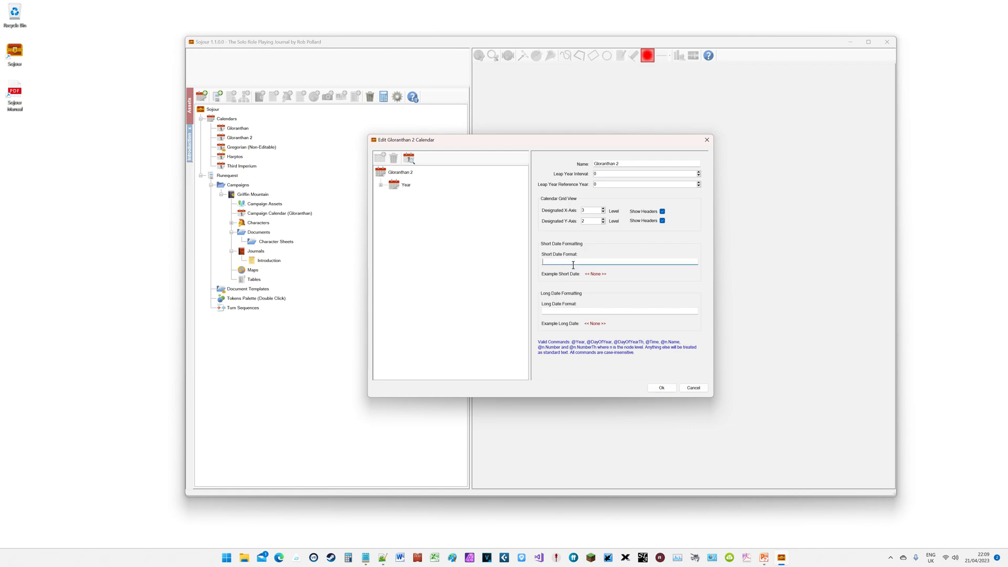
pyautogui.click(578, 311)
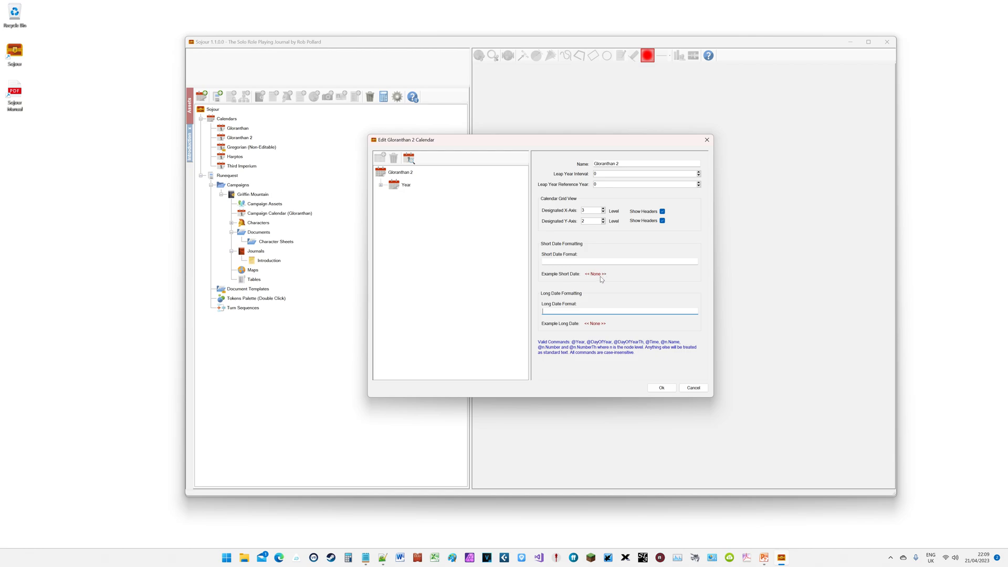
pyautogui.click(573, 261)
pyautogui.write('@')
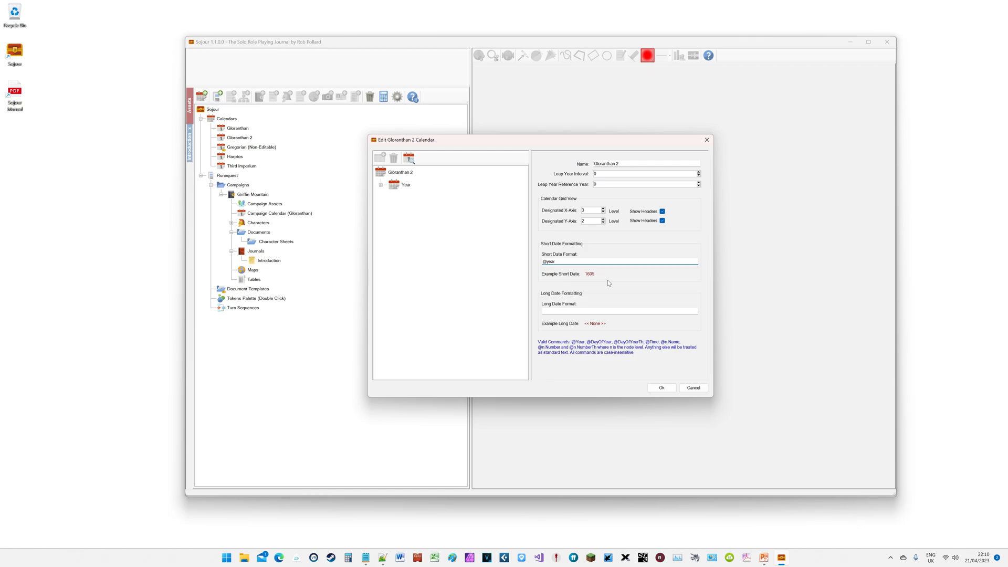
pyautogui.write('test')
pyautogui.press('BackSpace')
pyautogui.press('BackSpace')
pyautogui.press('BackSpace')
pyautogui.press('BackSpace')
pyautogui.press('BackSpace')
pyautogui.press('BackSpace')
pyautogui.press('BackSpace')
pyautogui.press('BackSpace')
# - Preview the example calendar twice to relate its days, weeks and season to the date format commands
pyautogui.click(409, 159)
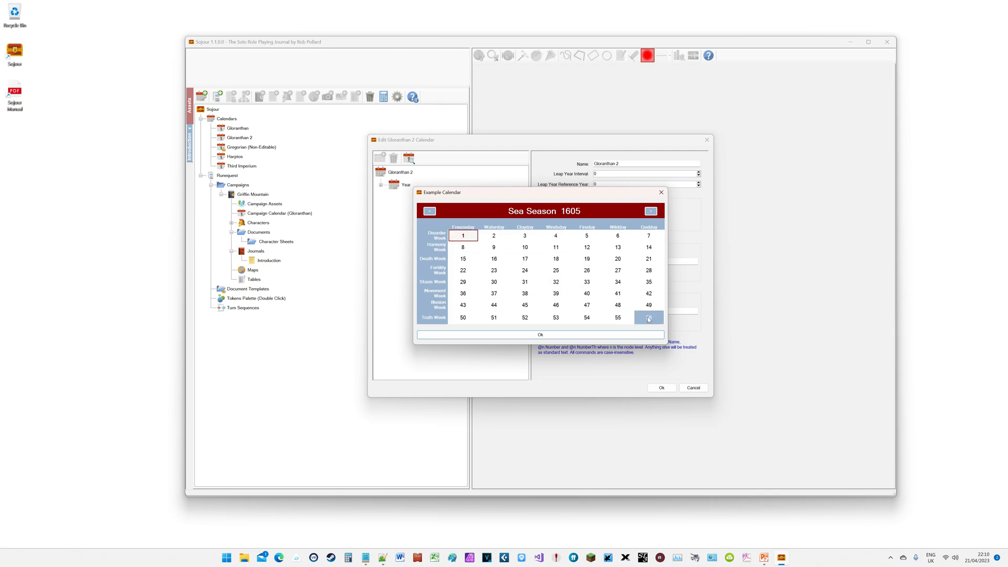
pyautogui.click(589, 334)
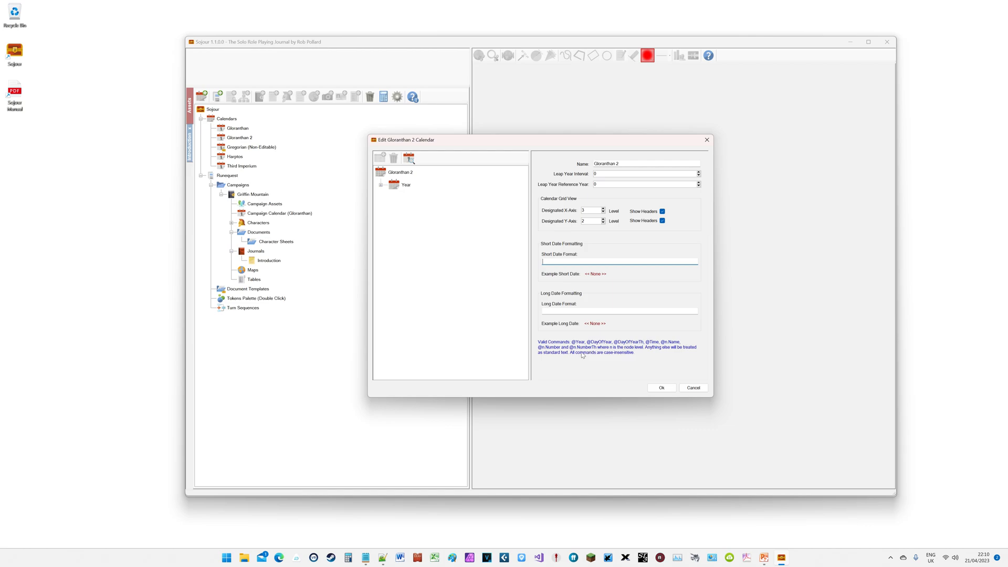
pyautogui.click(411, 164)
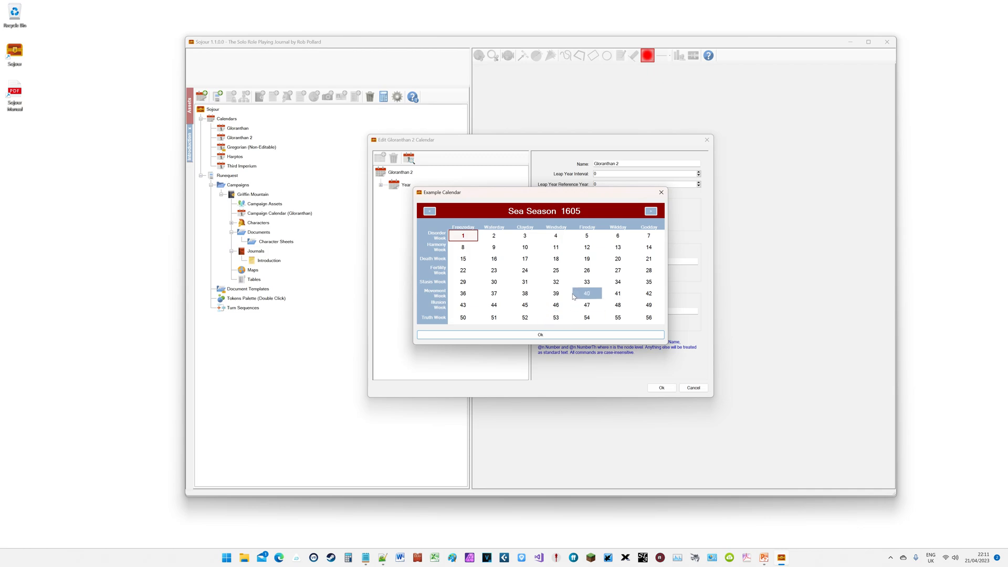
pyautogui.click(540, 338)
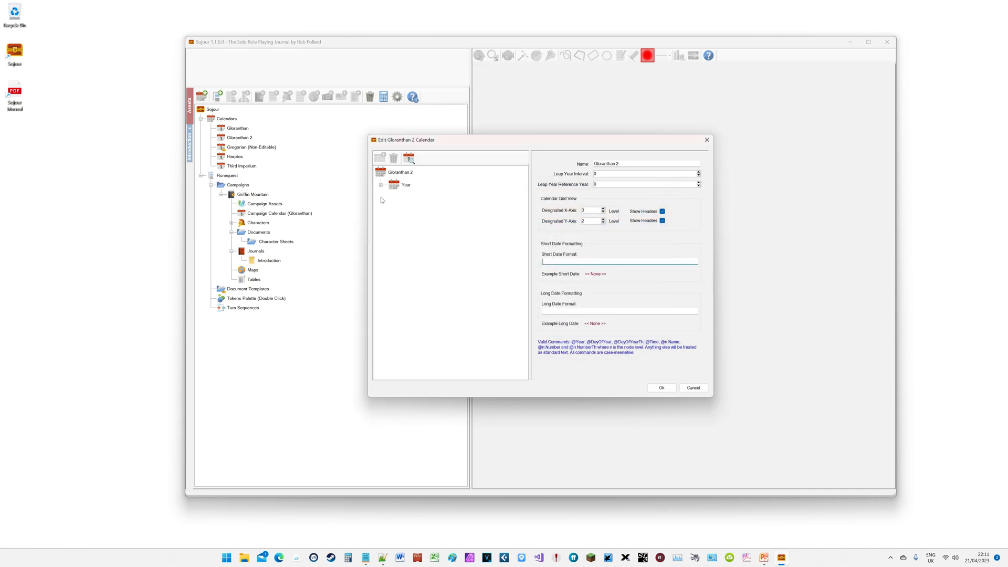
# - Expand Year, Sea Season and Disorder Week to examine the node levels usable in the date formats
pyautogui.click(381, 185)
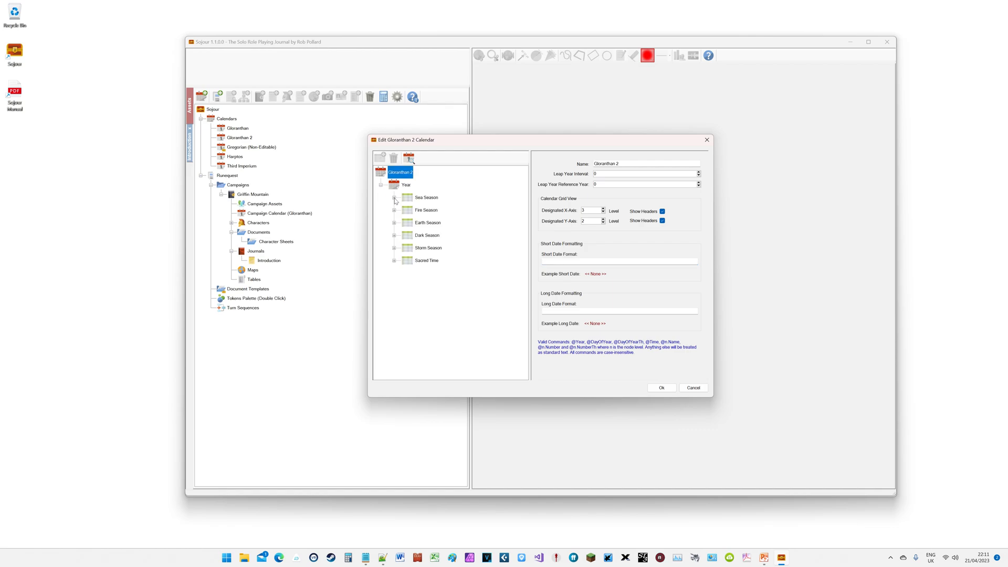
pyautogui.click(394, 198)
pyautogui.click(407, 210)
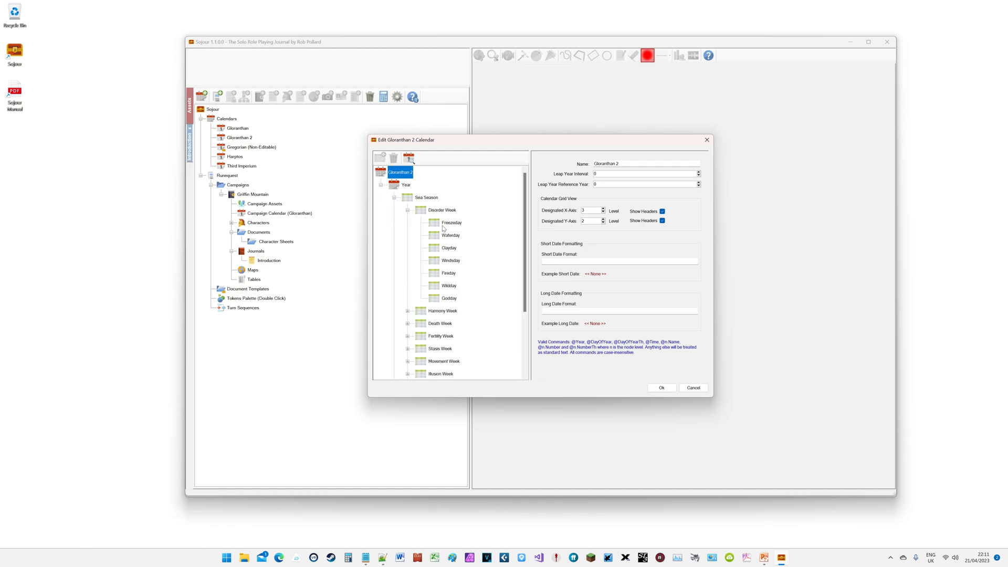
# - Begin the short date format with @3.Numberth to show the ordinal day number
pyautogui.click(394, 198)
pyautogui.click(560, 260)
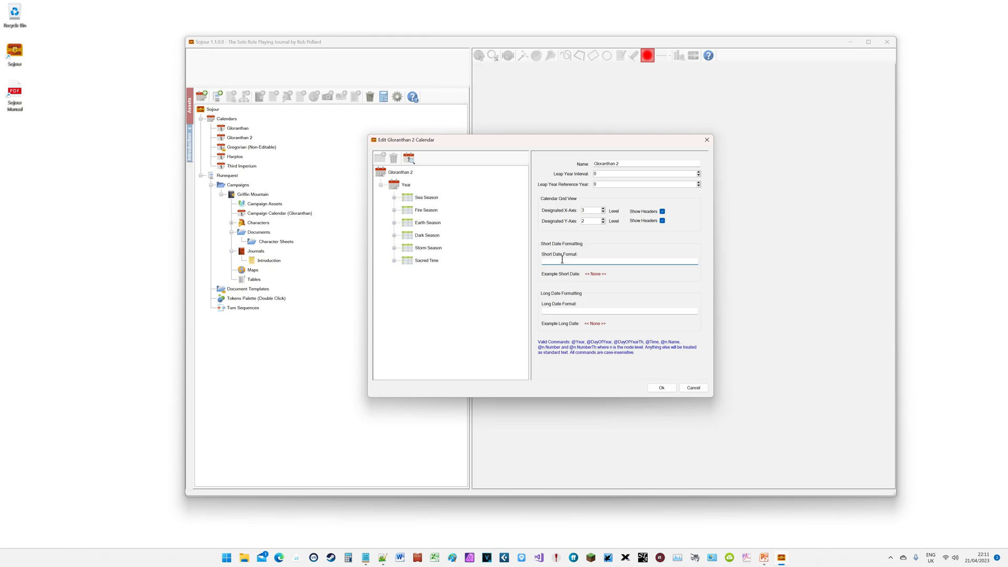
pyautogui.write('@')
pyautogui.write('3.Numbert')
pyautogui.write('th')
# - Preview the example calendar and expand Sea Season to relate the day, week and season levels to the short date format
pyautogui.click(409, 159)
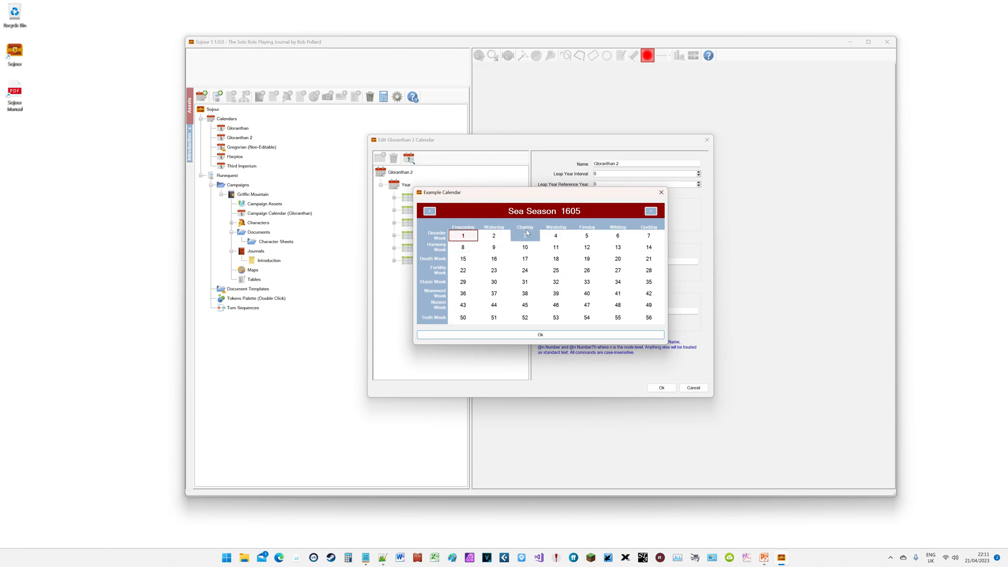
pyautogui.click(541, 335)
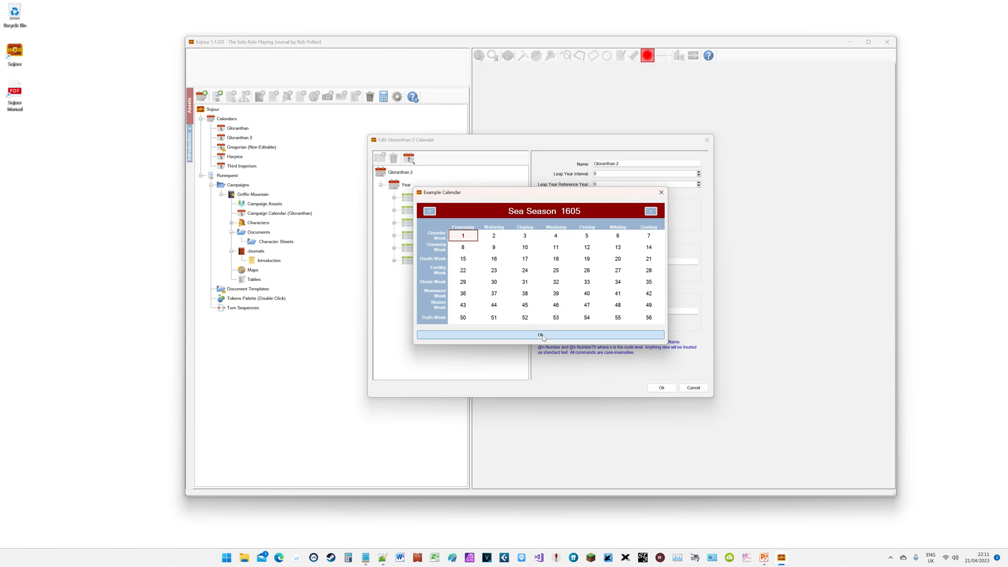
pyautogui.click(394, 198)
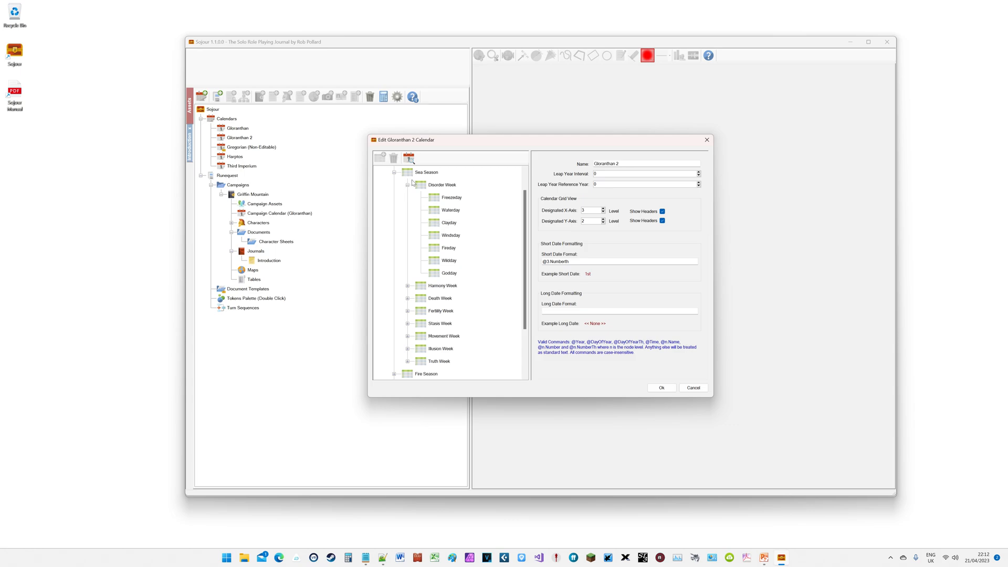
pyautogui.scroll(1, 514, 195)
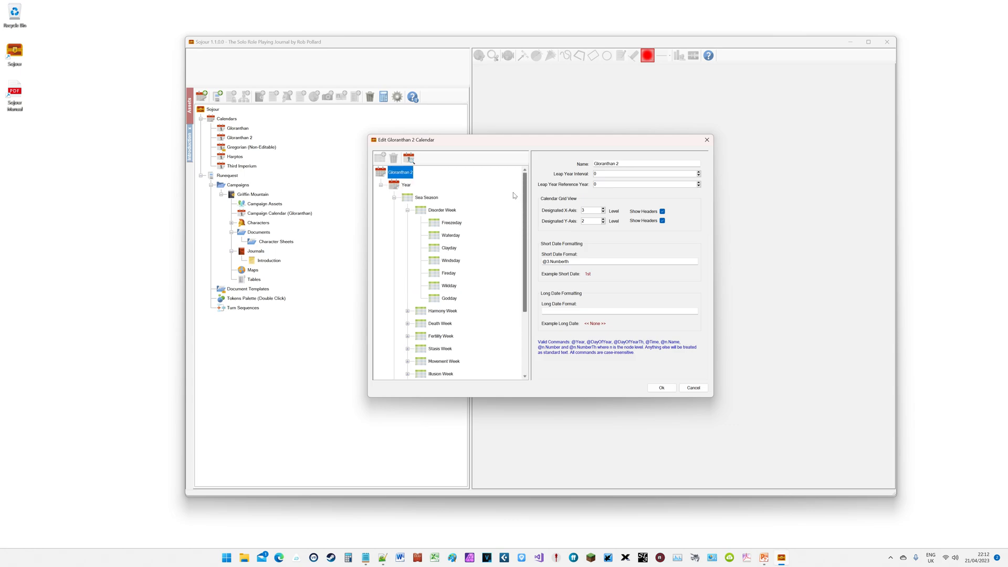
pyautogui.click(394, 197)
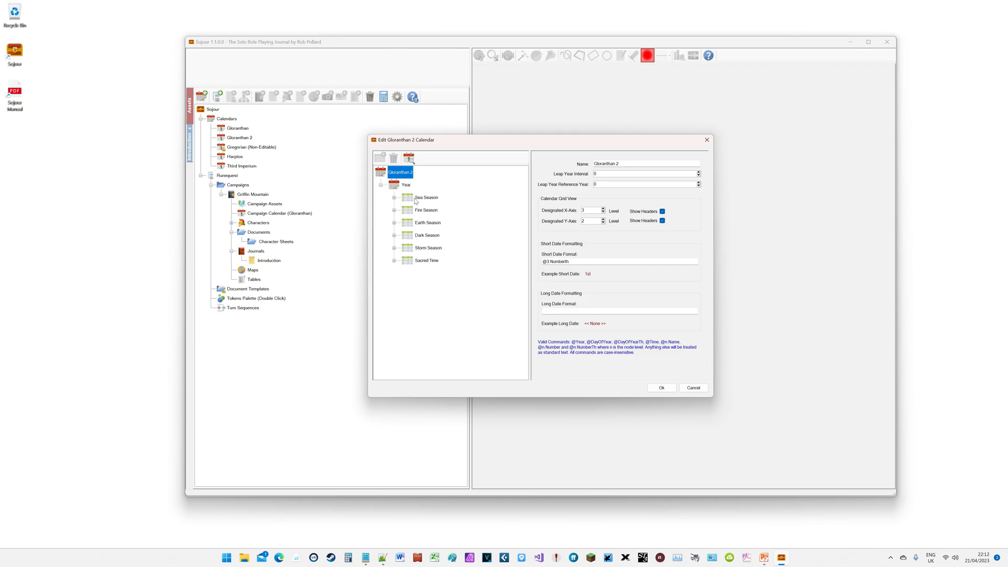
pyautogui.click(582, 262)
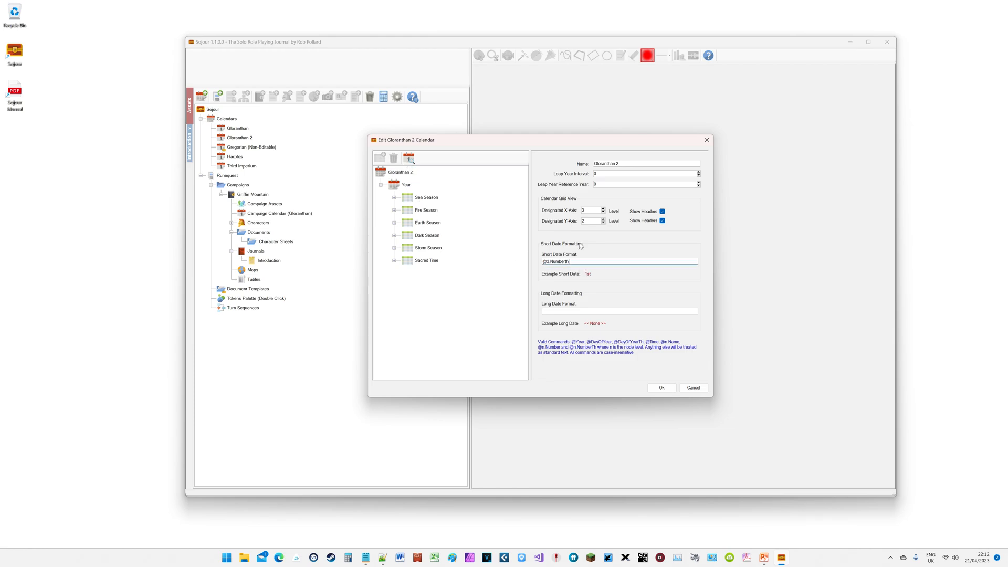
pyautogui.write('@')
pyautogui.write('1 Name')
pyautogui.write('@year')
pyautogui.click(580, 310)
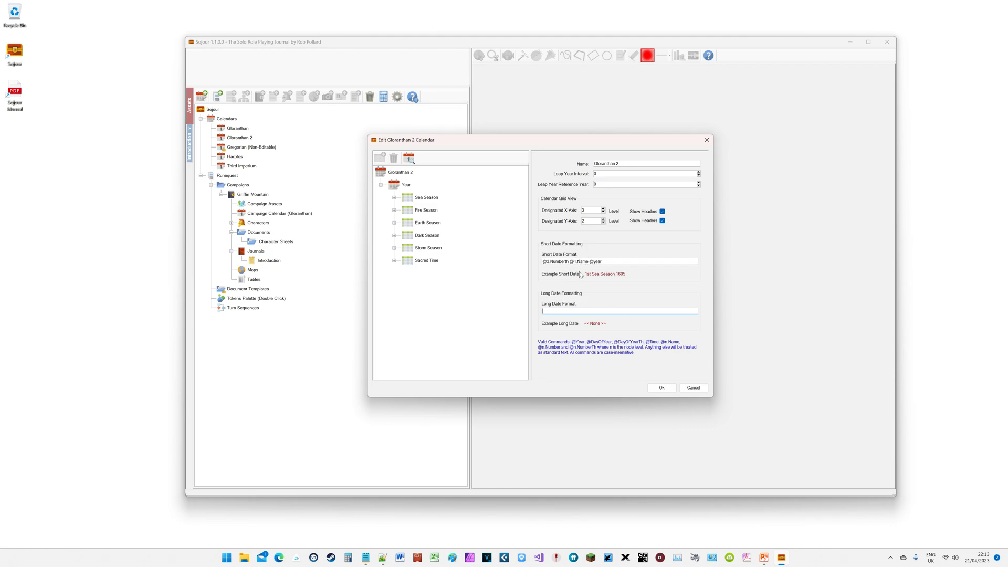
pyautogui.click(394, 200)
pyautogui.scroll(1, 521, 223)
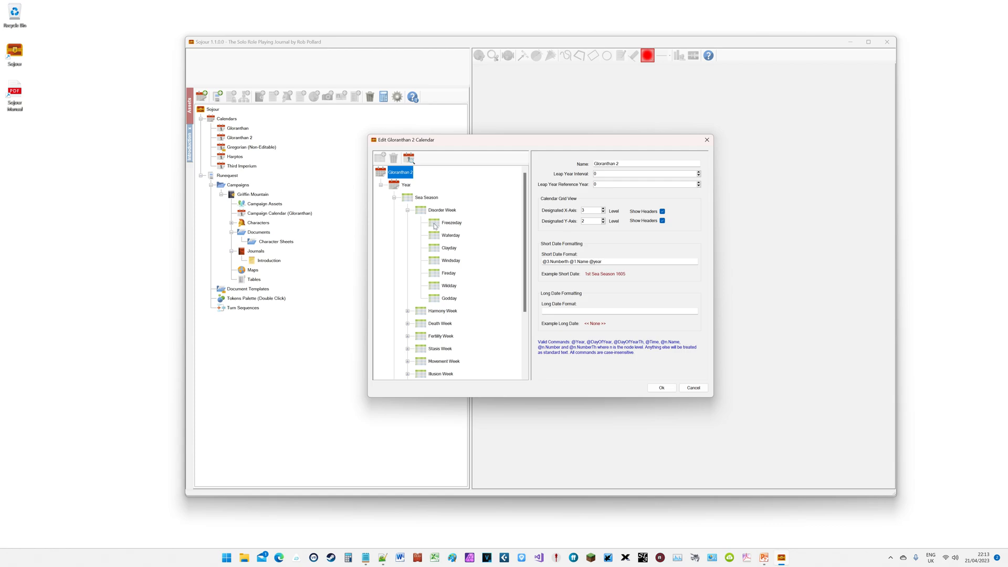
pyautogui.click(554, 312)
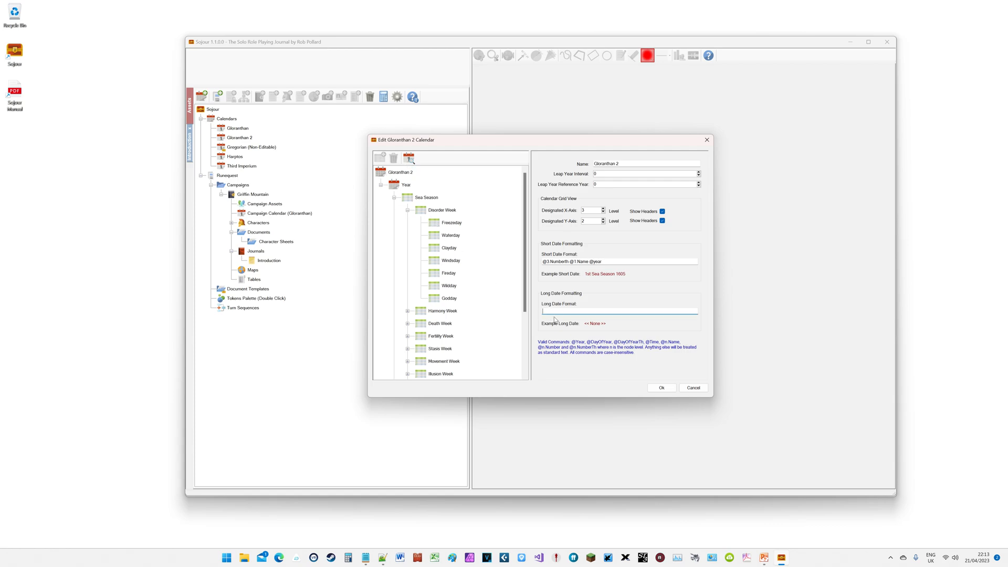
pyautogui.write('@3.Name')
pyautogui.write('@3.numbn')
pyautogui.write('of @2.n')
pyautogui.write('ame')
pyautogui.write('@1.name')
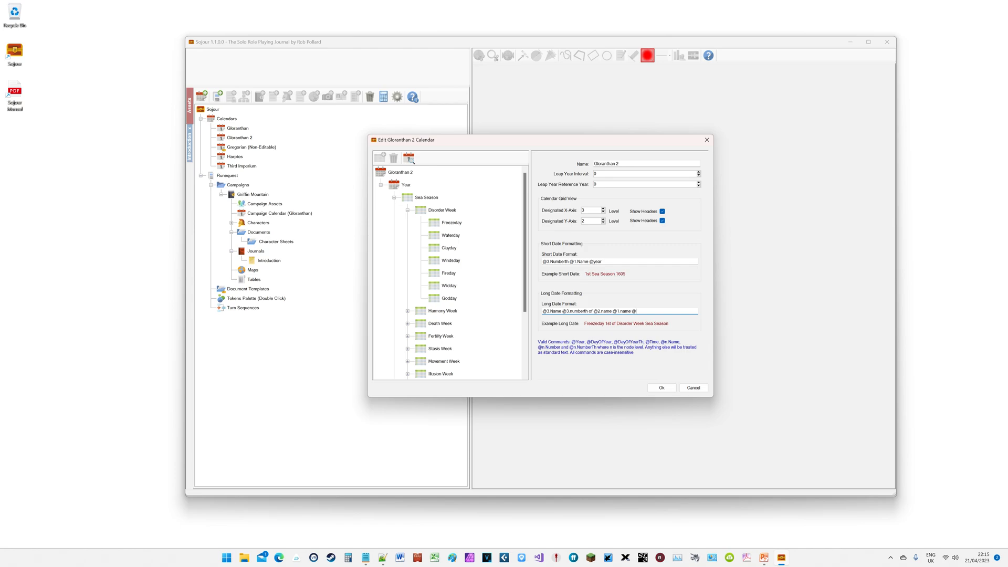
pyautogui.write(' @year')
# - Try node level 2 in the first command of the long date format, then restore level 3
pyautogui.click(549, 310)
pyautogui.press('BackSpace')
pyautogui.write('2')
pyautogui.press('BackSpace')
pyautogui.write('3')
# - Expand Sacred Time and Luck Week to examine their weeks and days, and compare them with the example calendar
pyautogui.click(394, 199)
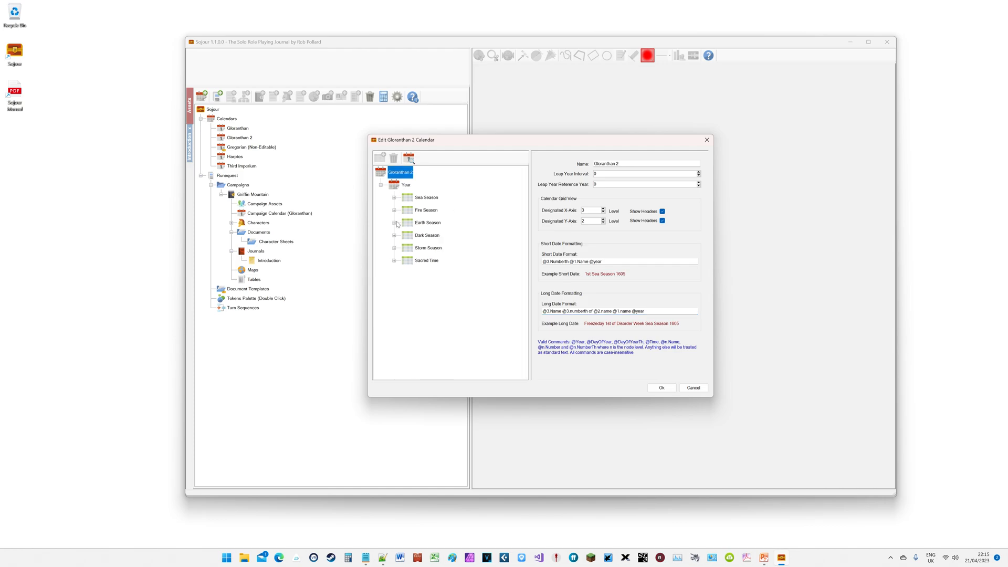
pyautogui.click(394, 261)
pyautogui.click(408, 273)
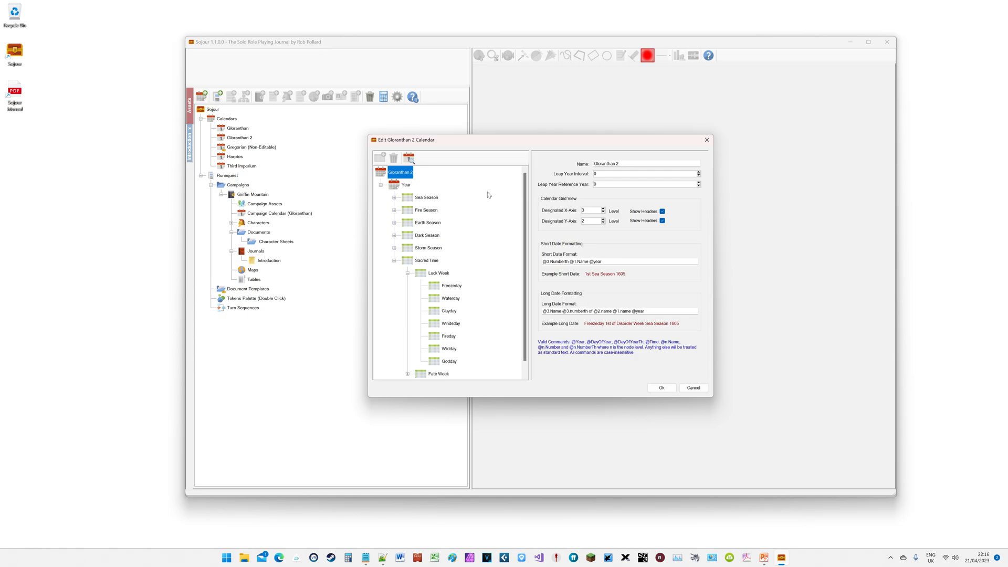
pyautogui.click(409, 158)
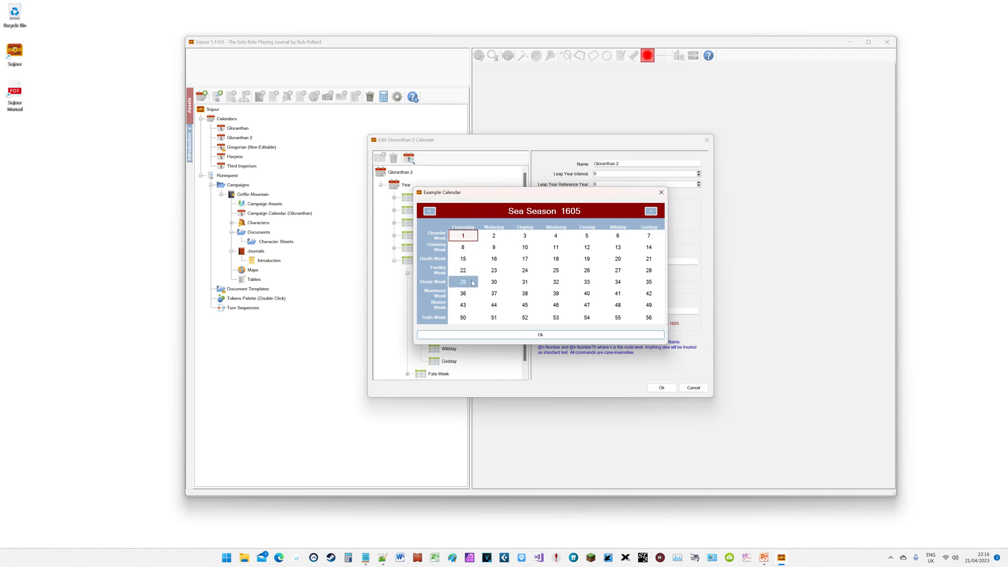
pyautogui.click(661, 192)
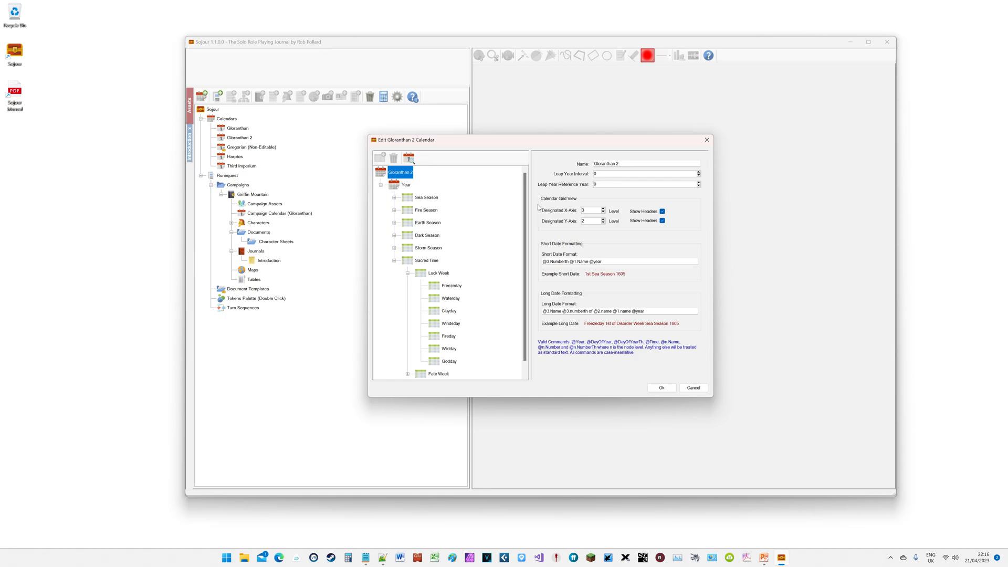
# - Compare the options available for the Freezeday, Disorder Week and Sea Season nodes
pyautogui.click(394, 198)
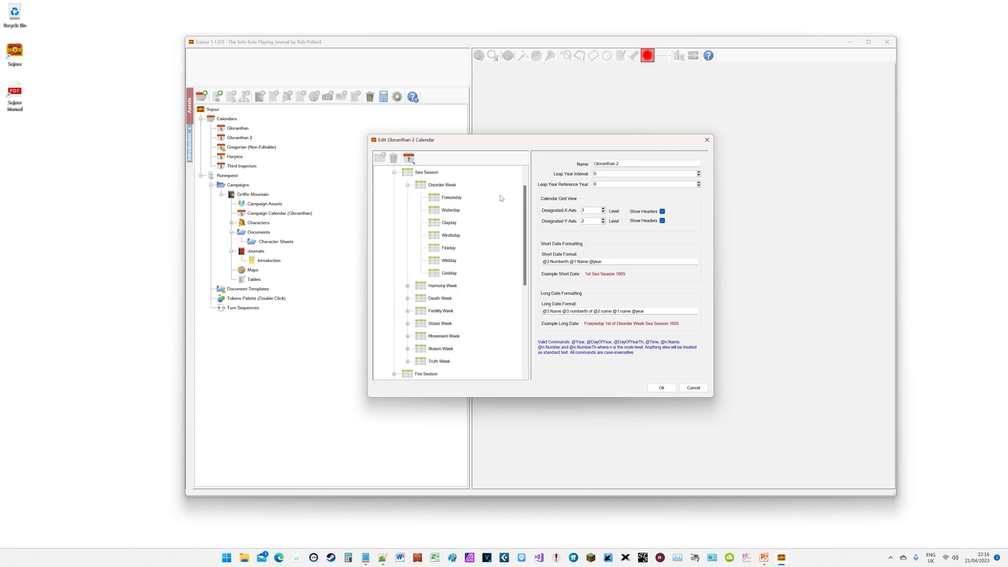
pyautogui.click(435, 200)
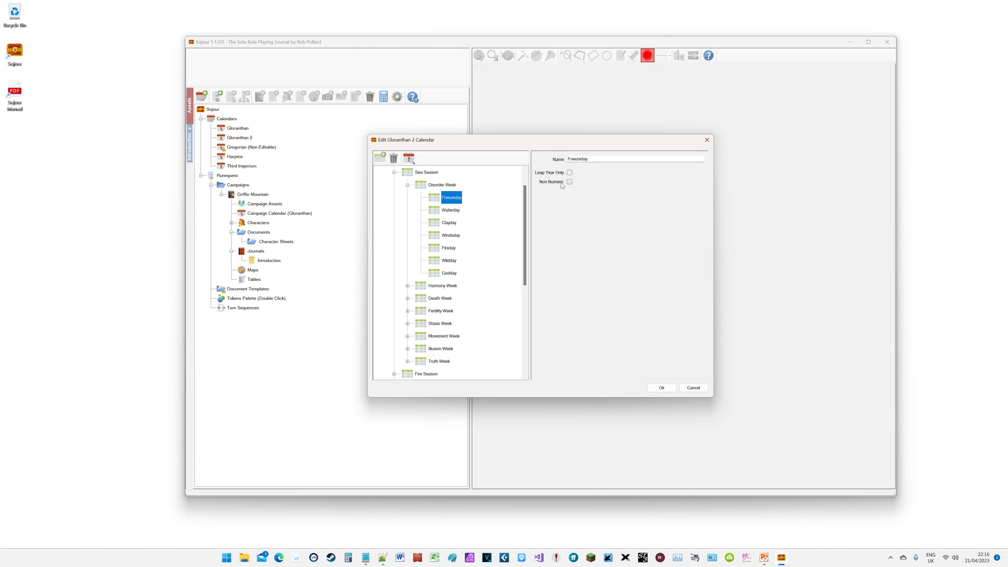
pyautogui.click(423, 186)
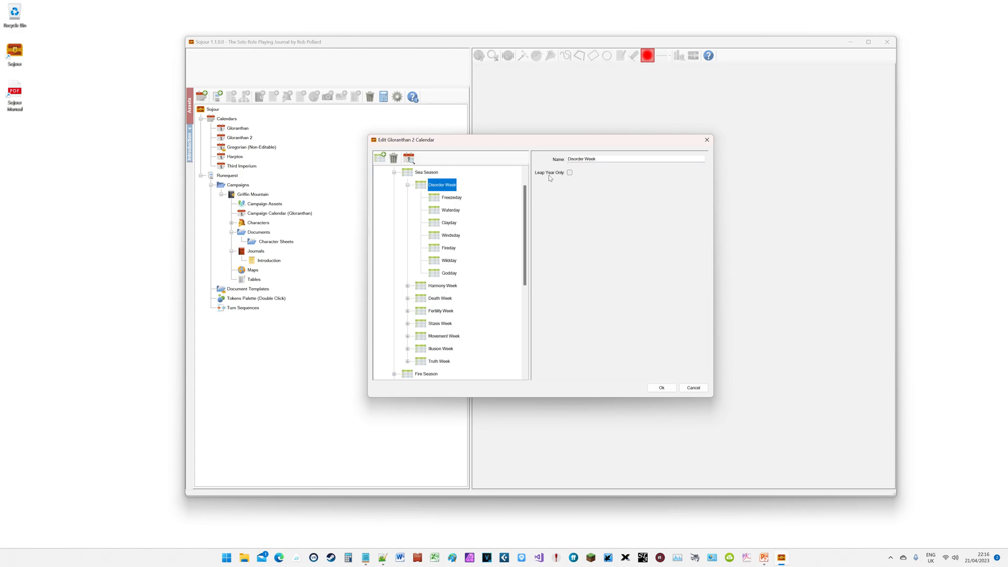
pyautogui.click(412, 174)
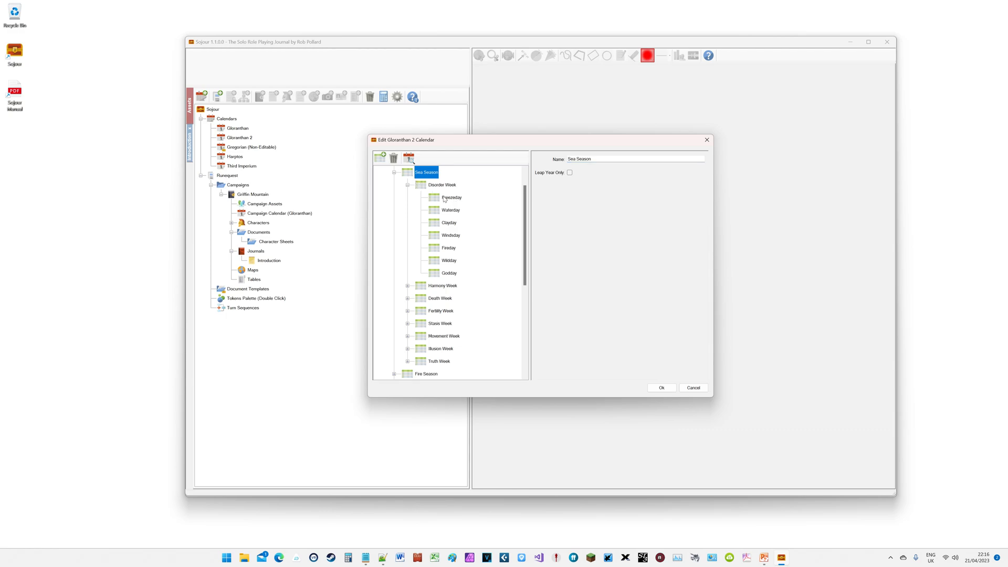
pyautogui.click(444, 199)
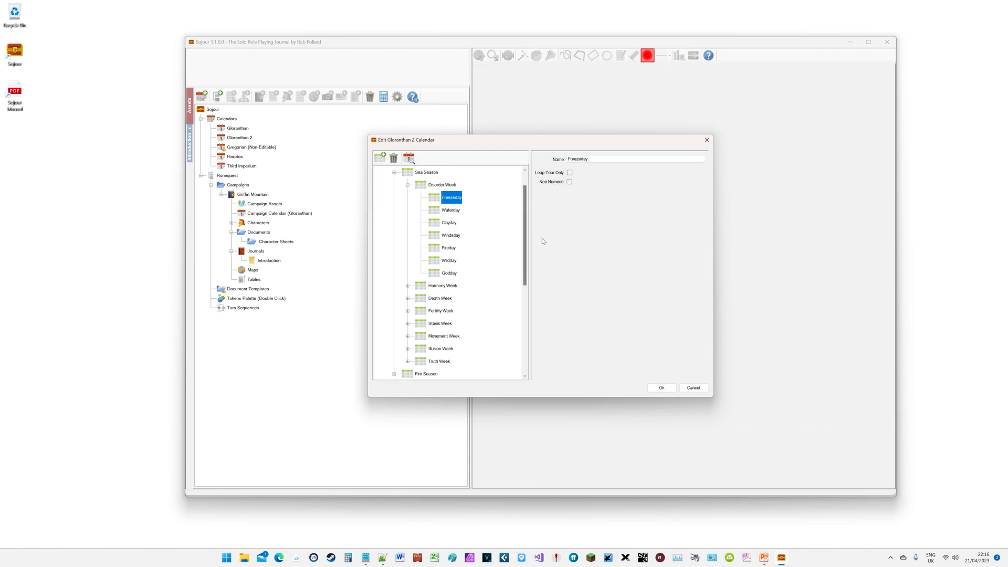
pyautogui.scroll(1, 522, 234)
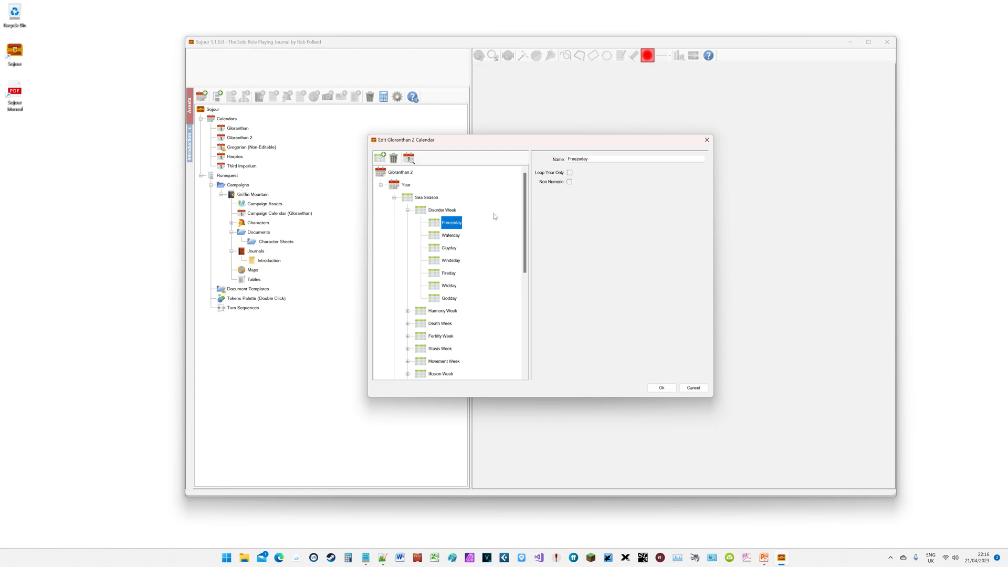
# - Preview the example calendar to examine how the days of Sea Season are numbered
pyautogui.click(409, 159)
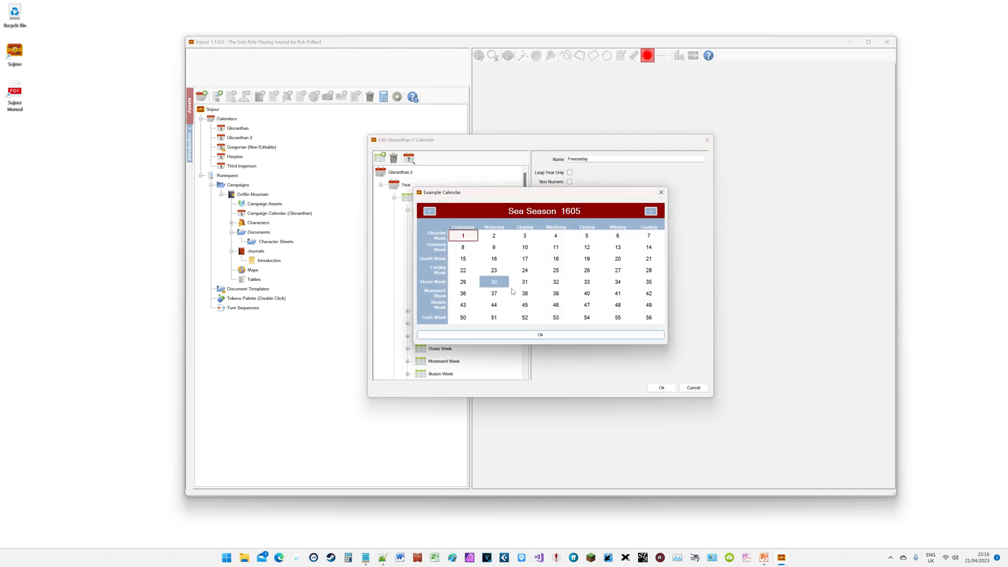
pyautogui.click(525, 240)
pyautogui.click(582, 332)
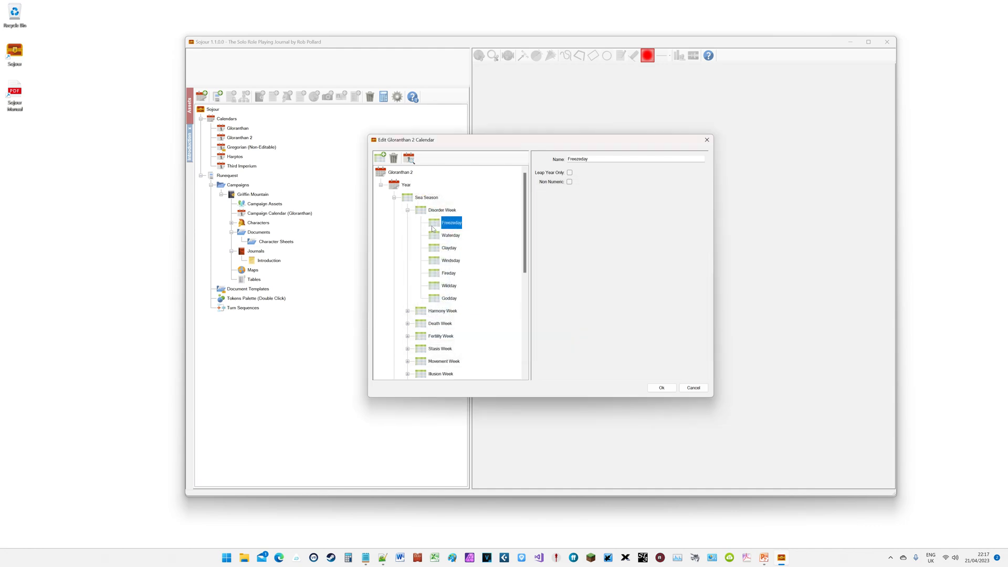
# - Try marking Freezeday of Disorder Week as Non Numeric and preview its cell in the example calendar
pyautogui.click(569, 182)
pyautogui.click(409, 157)
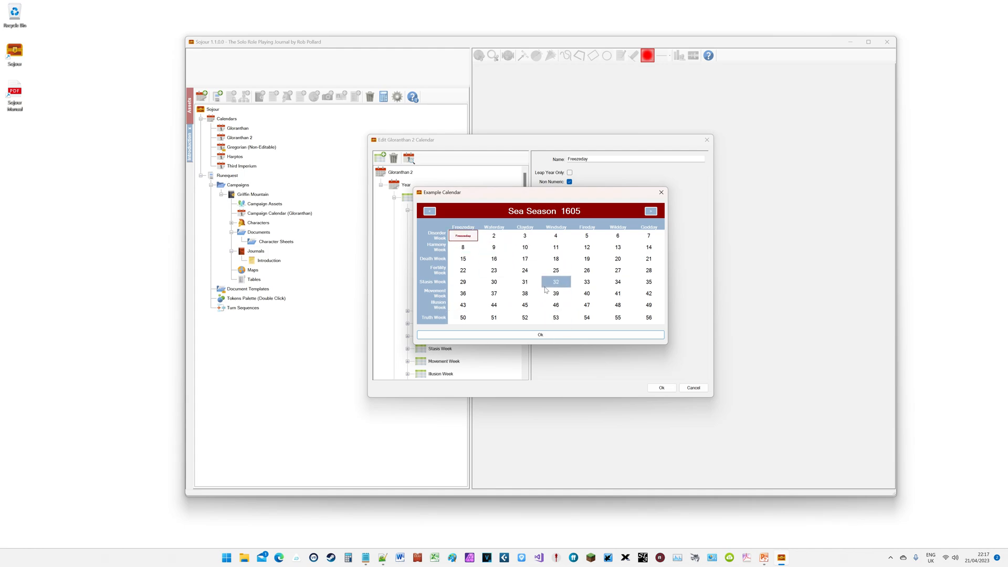
pyautogui.click(555, 336)
# - Turn off Non Numeric for Freezeday, recheck the example calendar, and save the Gloranthan 2 calendar
pyautogui.click(569, 182)
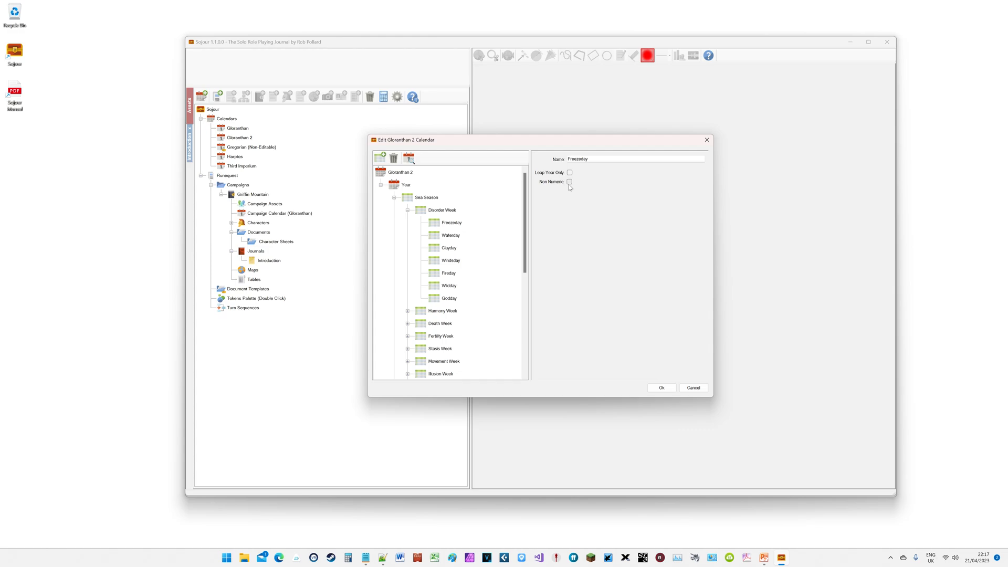
pyautogui.click(410, 158)
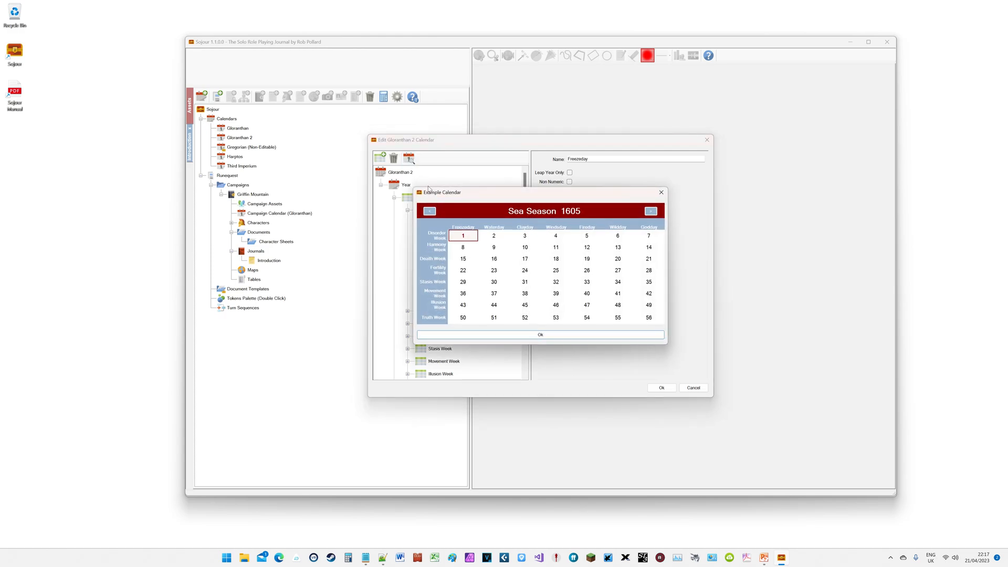
pyautogui.click(592, 336)
pyautogui.click(661, 387)
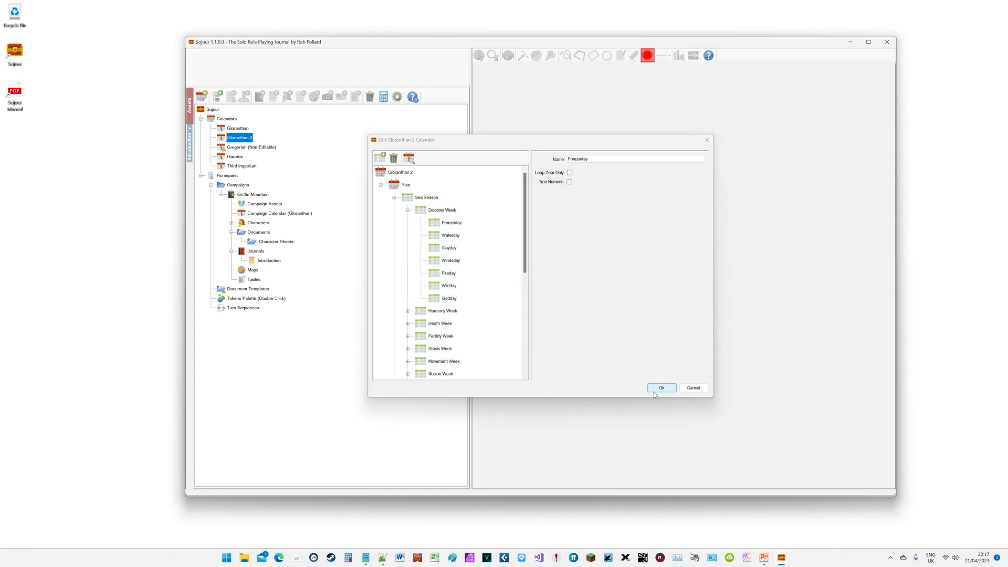
# - Open the Harptos calendar and page through the months of its example calendar to examine the holiday rows
pyautogui.doubleClick(220, 159)
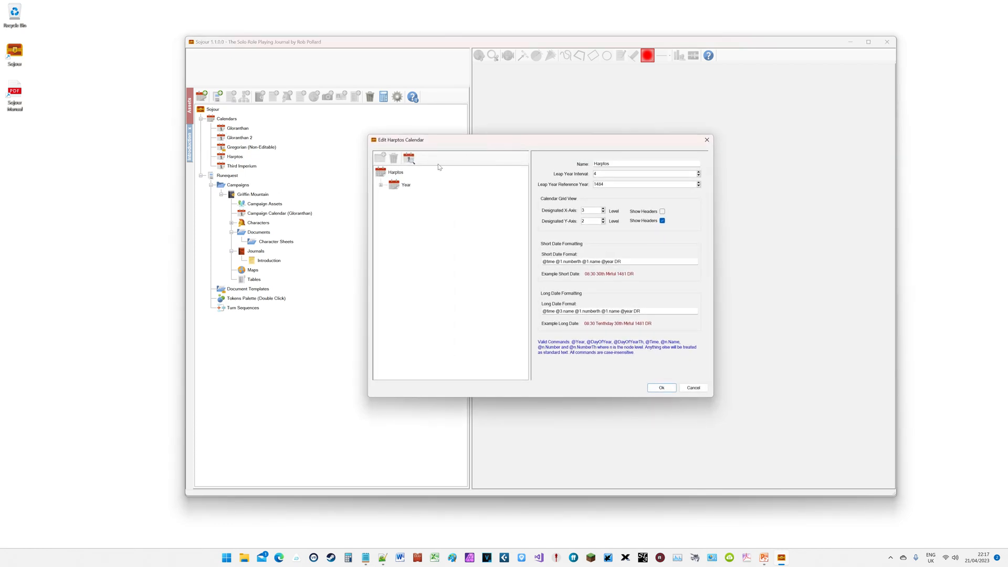
pyautogui.click(410, 157)
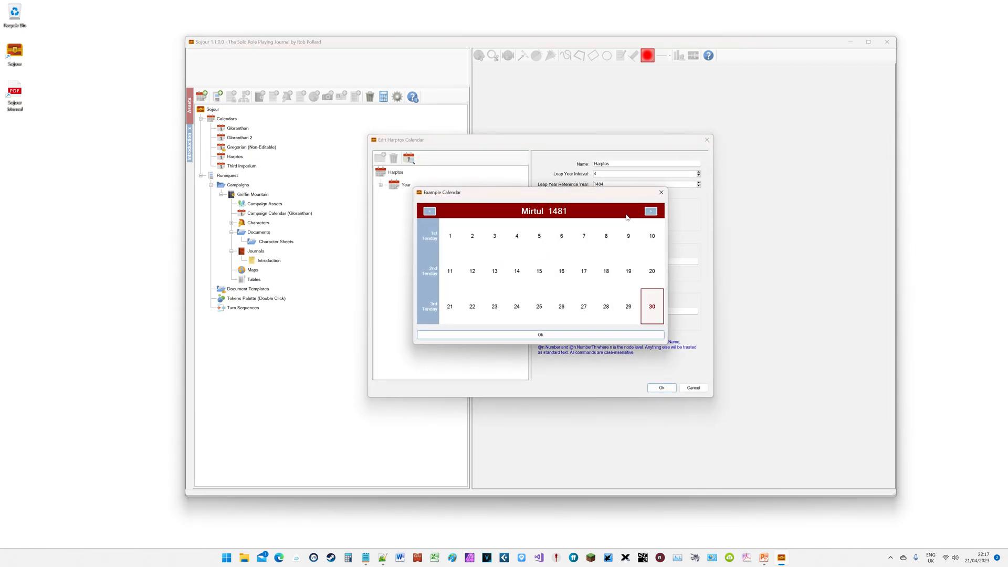
pyautogui.click(650, 211)
pyautogui.click(651, 216)
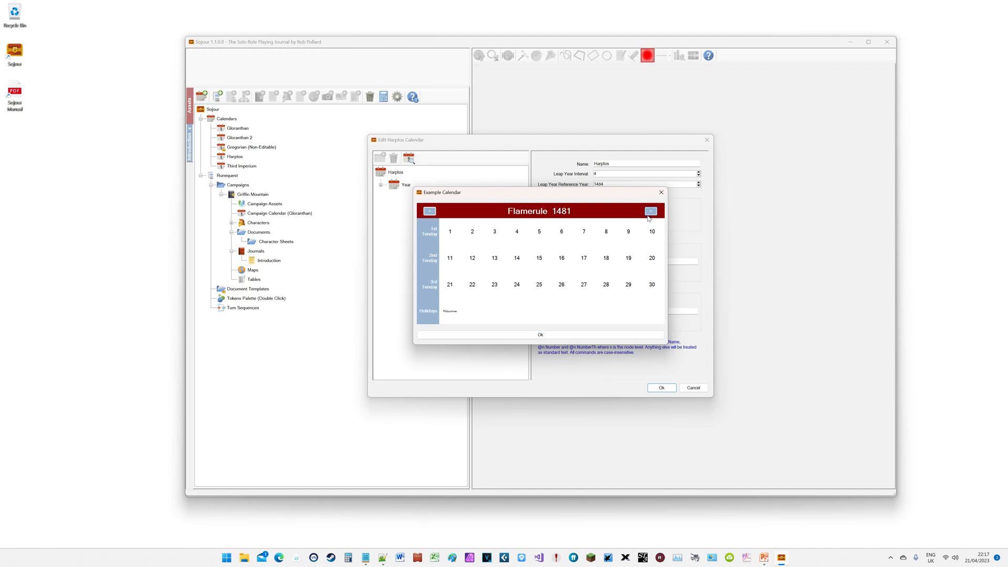
pyautogui.click(650, 212)
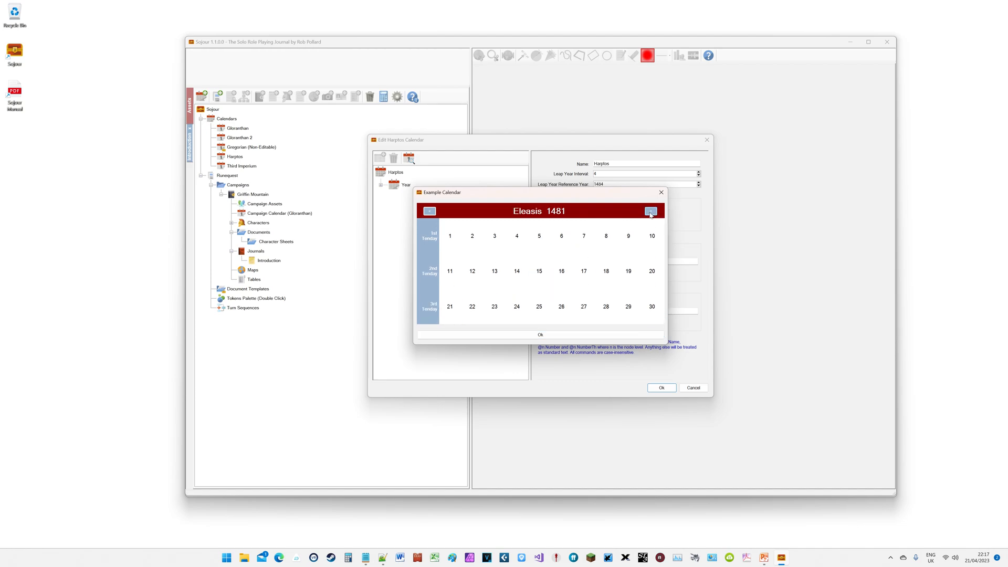
pyautogui.click(650, 212)
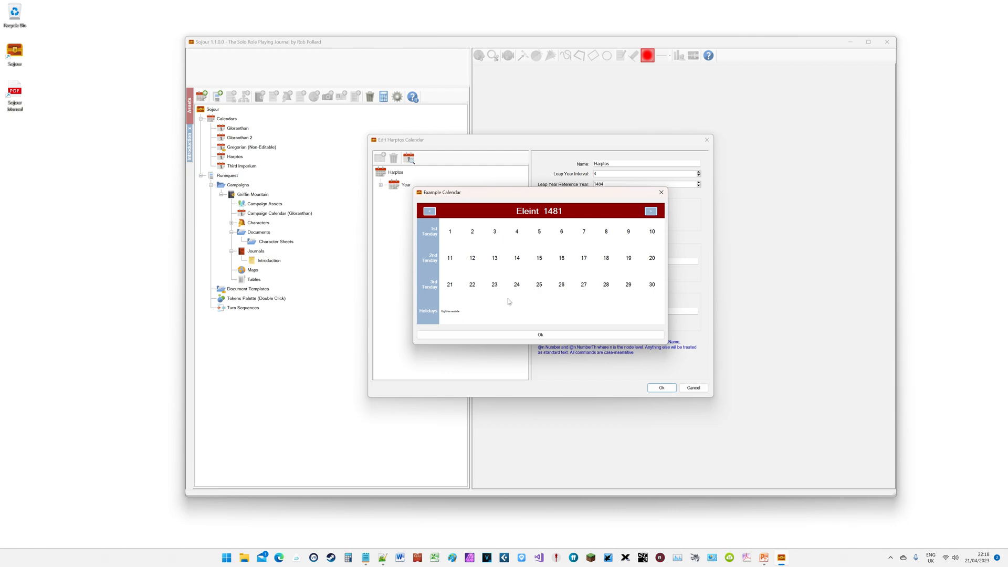
pyautogui.click(649, 215)
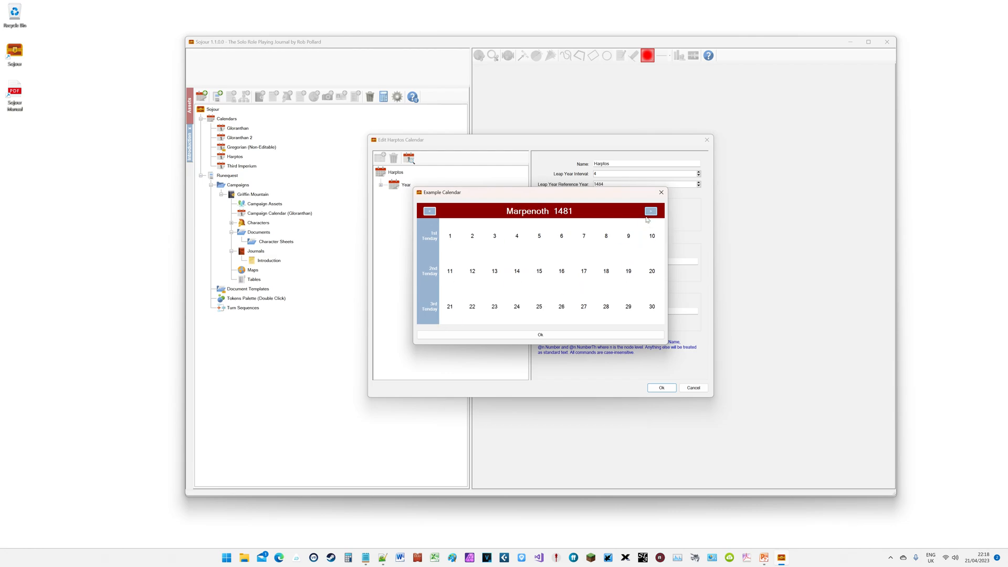
pyautogui.click(650, 212)
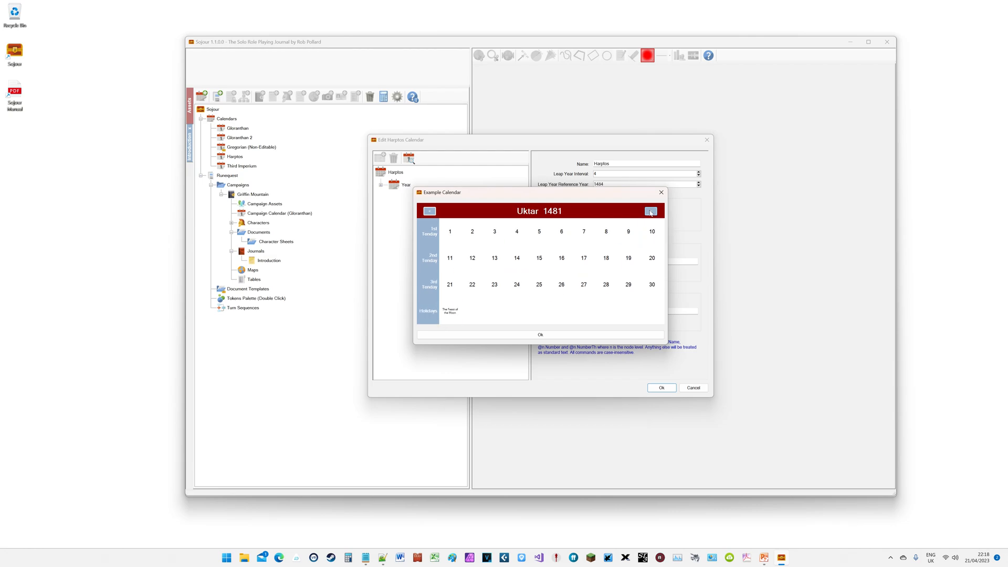
pyautogui.click(651, 213)
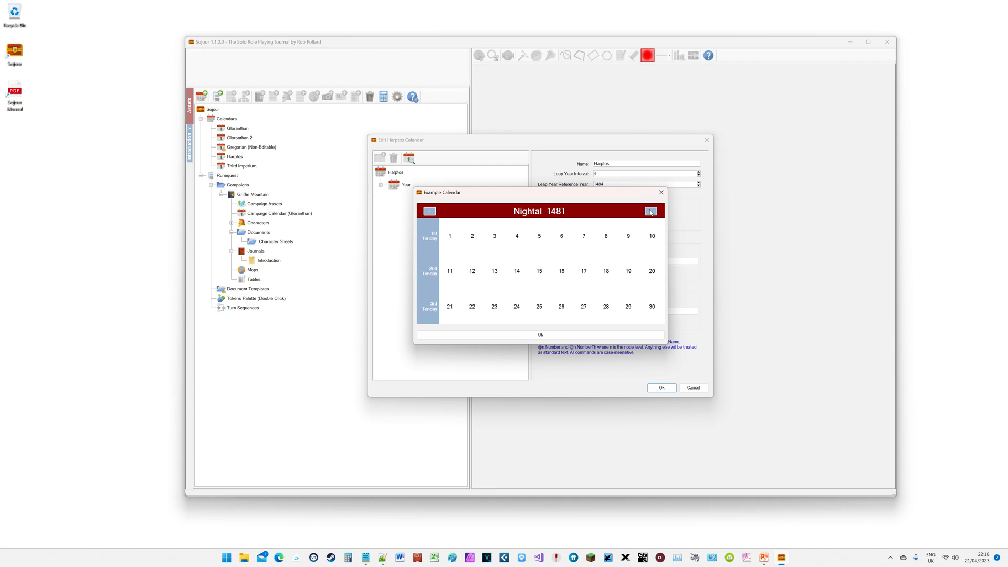
# - Page the Harptos example calendar forward to Tarsakh 1482 to examine its Holidays row, and close the preview
pyautogui.click(650, 212)
pyautogui.click(650, 212)
pyautogui.click(651, 212)
pyautogui.click(651, 212)
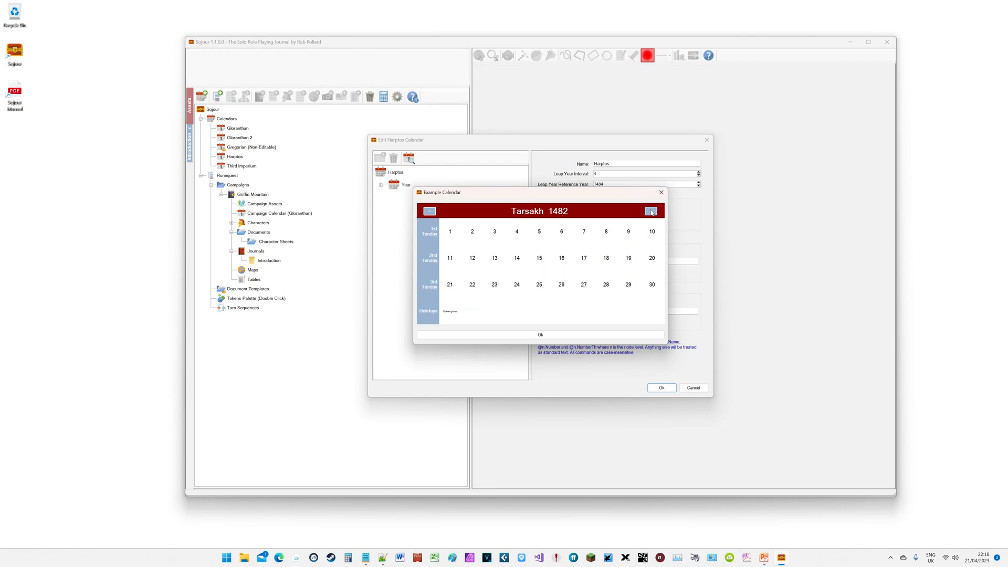
pyautogui.click(578, 337)
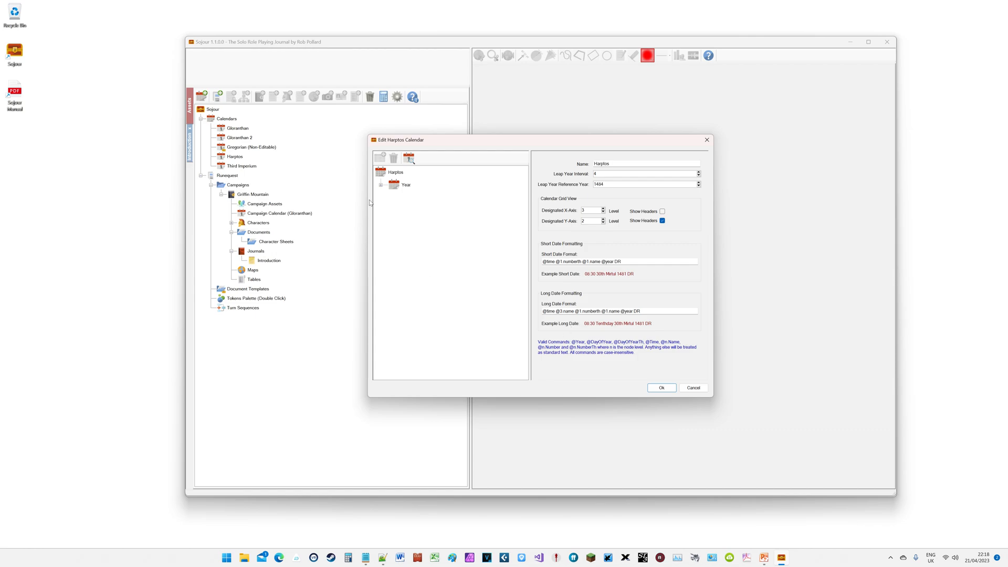
# - Expand the Harptos year down to Hammer's 1st Tenday and Holidays to examine how the days are structured
pyautogui.click(381, 185)
pyautogui.click(394, 198)
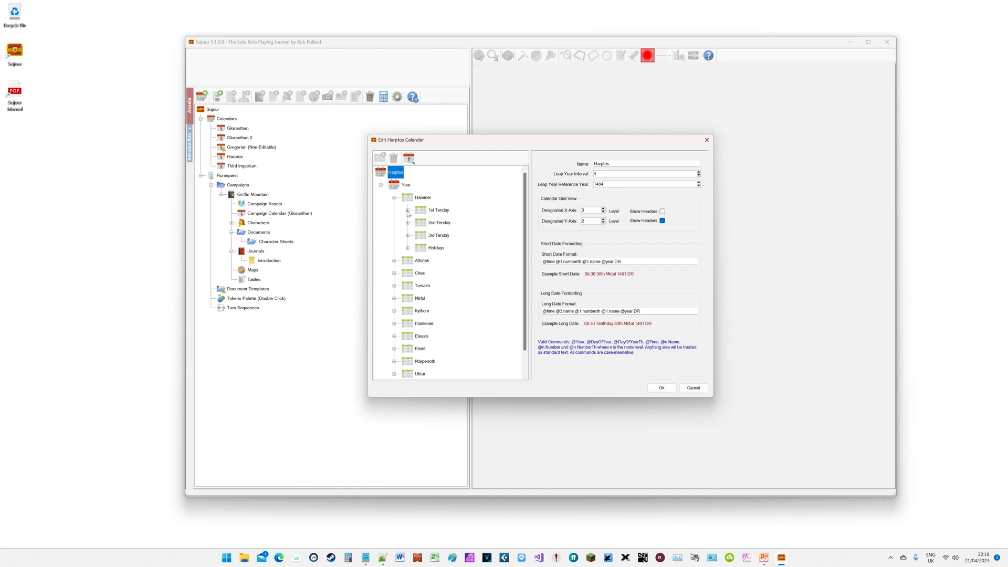
pyautogui.click(407, 210)
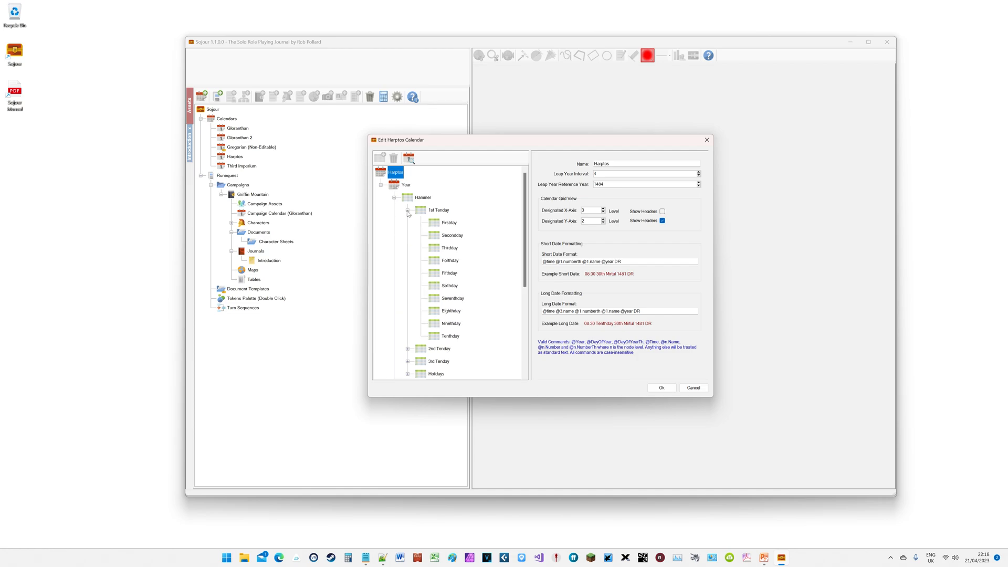
pyautogui.click(407, 211)
pyautogui.click(407, 211)
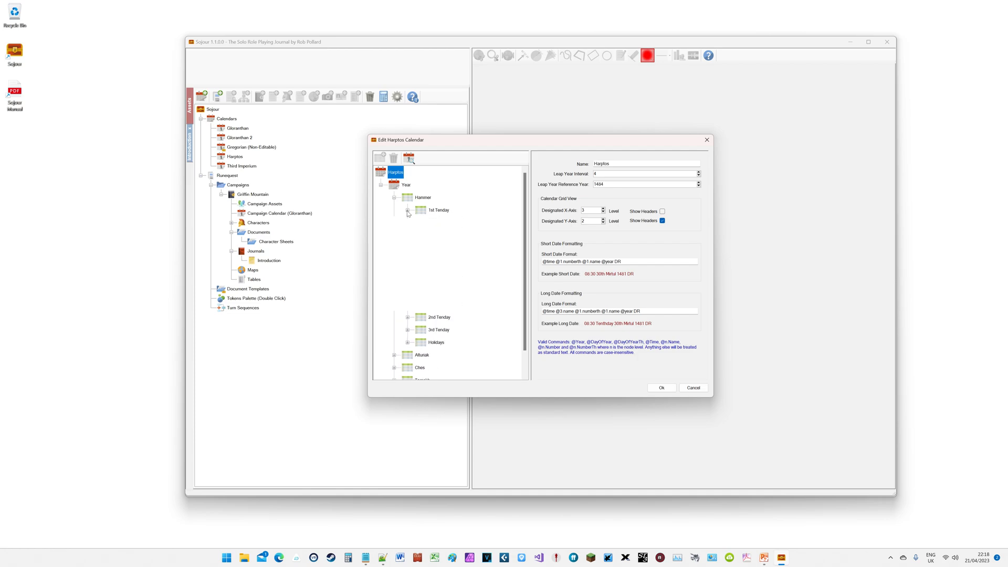
pyautogui.scroll(-2, 416, 338)
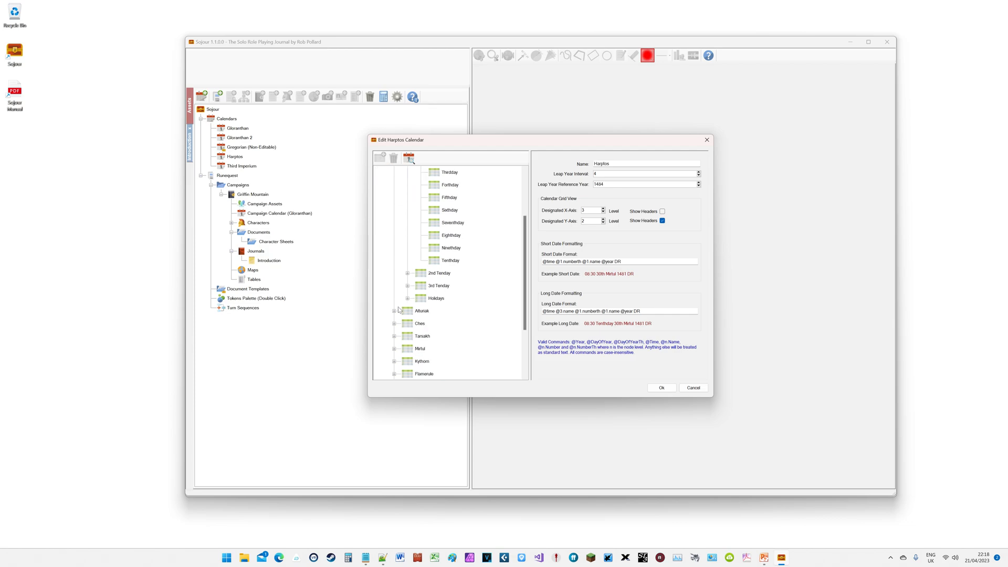
pyautogui.click(407, 299)
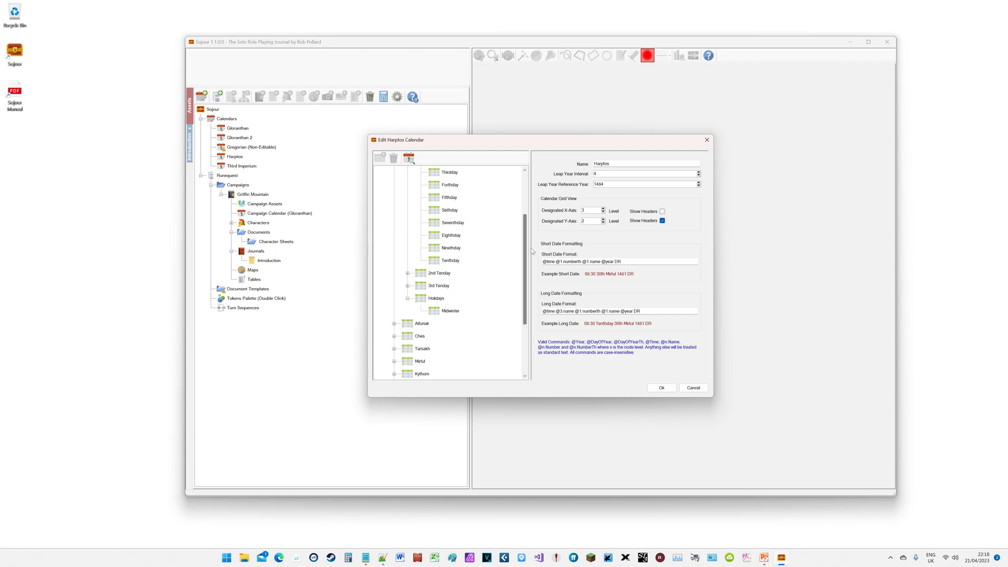
pyautogui.moveTo(525, 254); pyautogui.dragTo(514, 190)
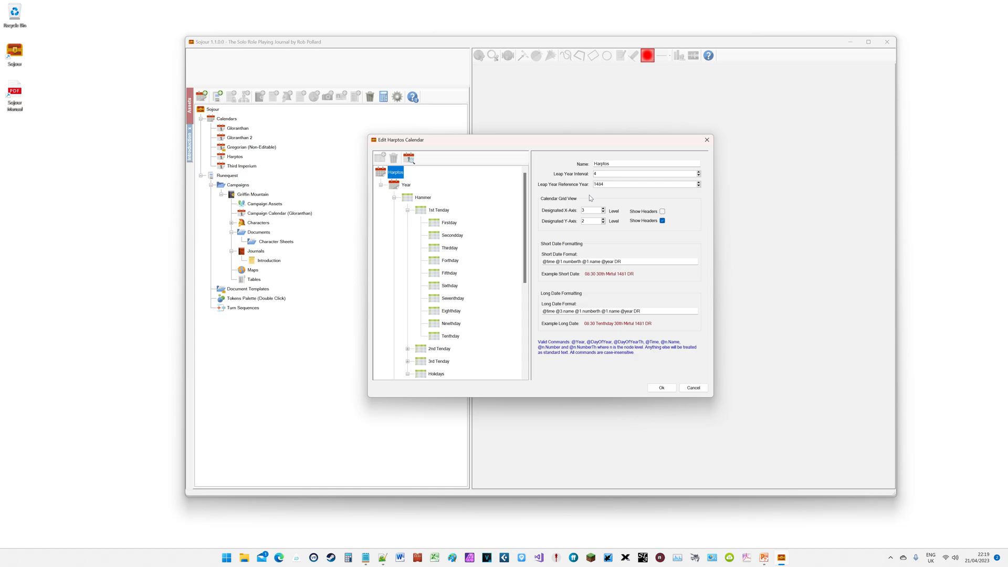
# - Preview the Harptos example calendar once more, collapse the year structure, and close the calendar editor without saving
pyautogui.click(409, 158)
pyautogui.click(657, 335)
pyautogui.click(394, 198)
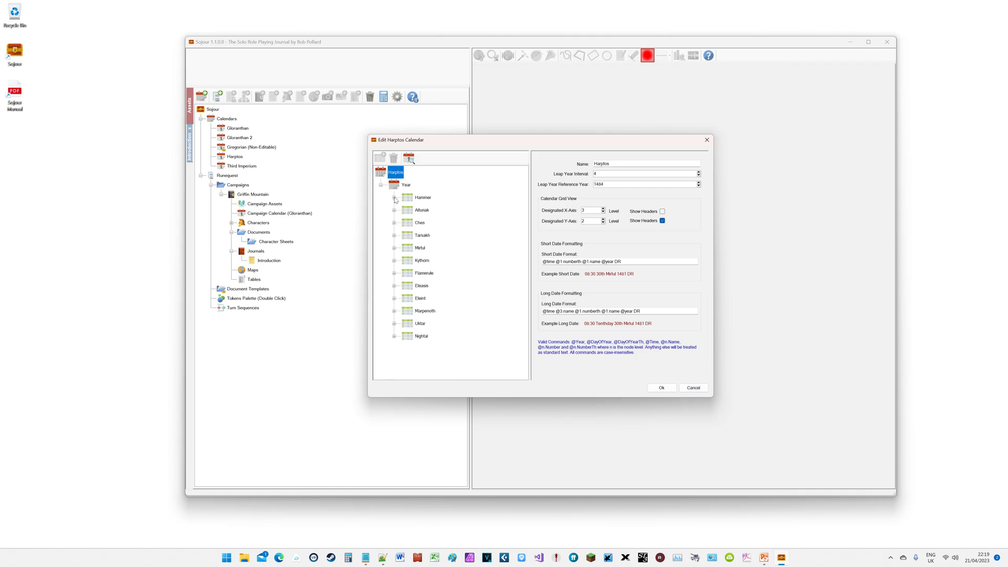
pyautogui.click(381, 186)
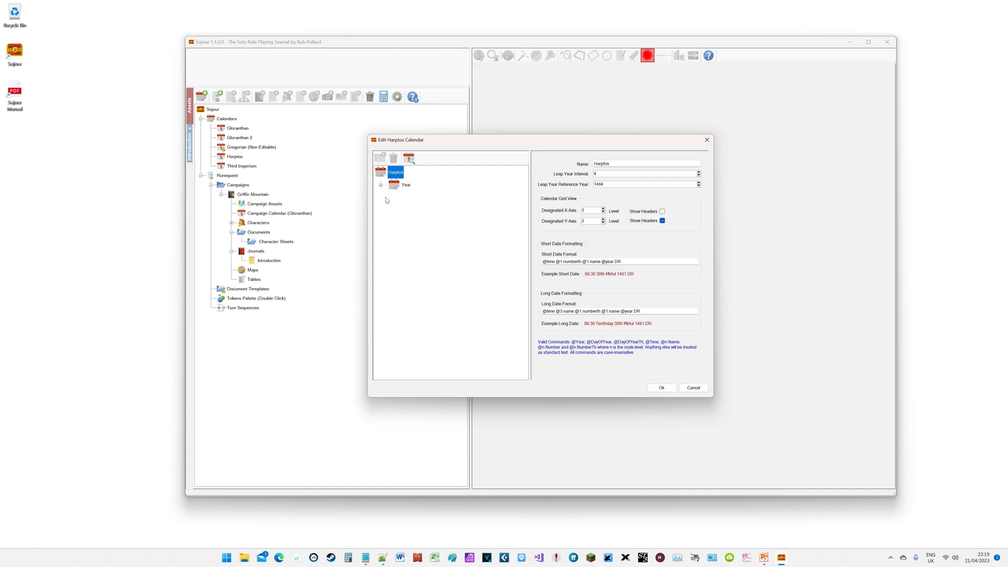
pyautogui.click(690, 388)
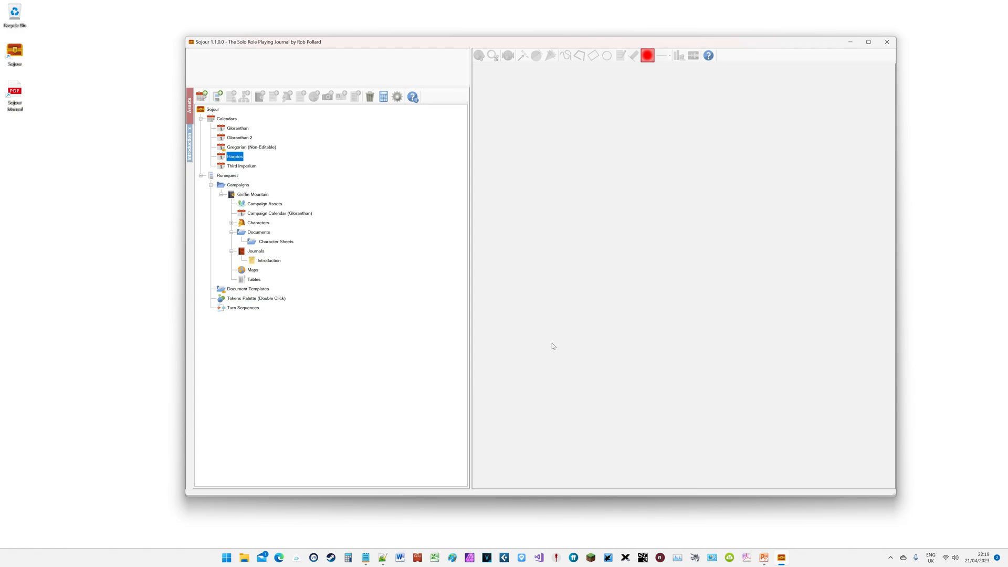
# - Open the Gloranthan 2 calendar, preview its example calendar for Sea Season, and leave the editor without saving
pyautogui.doubleClick(221, 139)
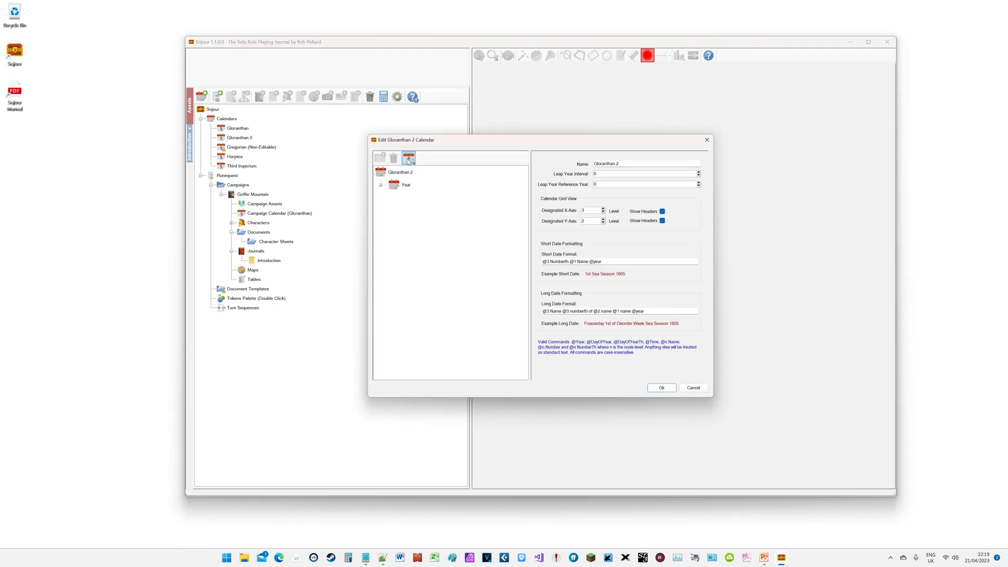
pyautogui.click(409, 158)
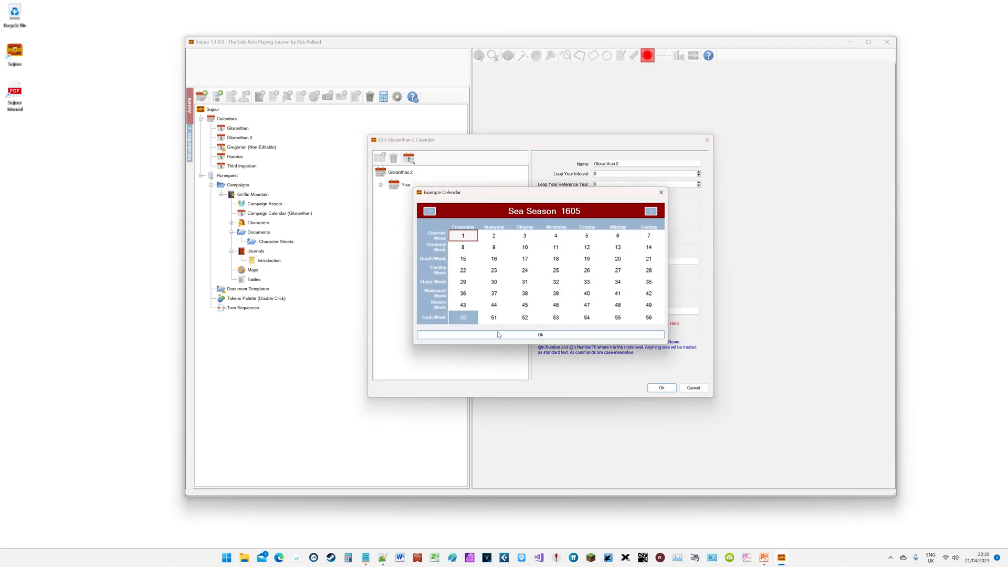
pyautogui.click(571, 335)
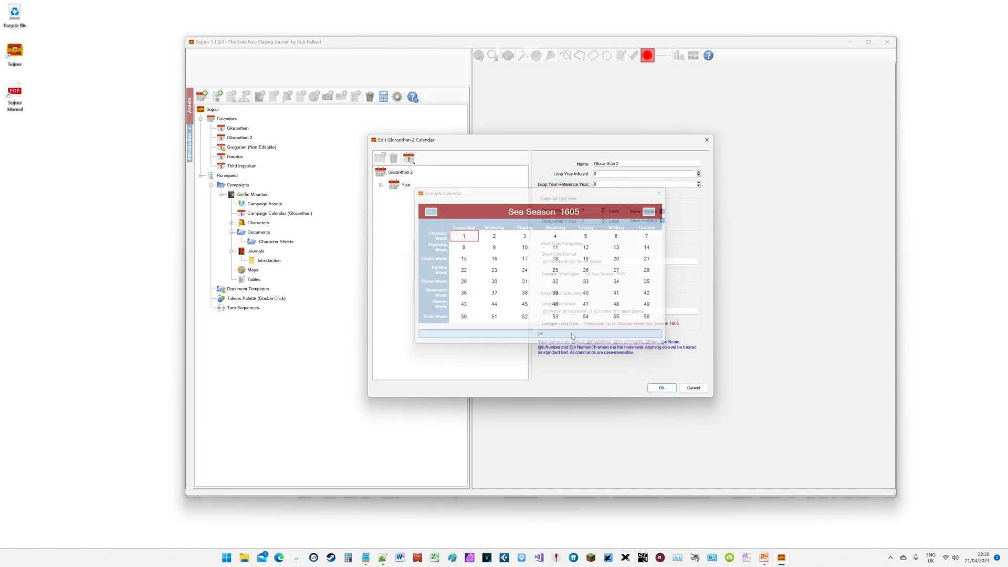
pyautogui.click(692, 389)
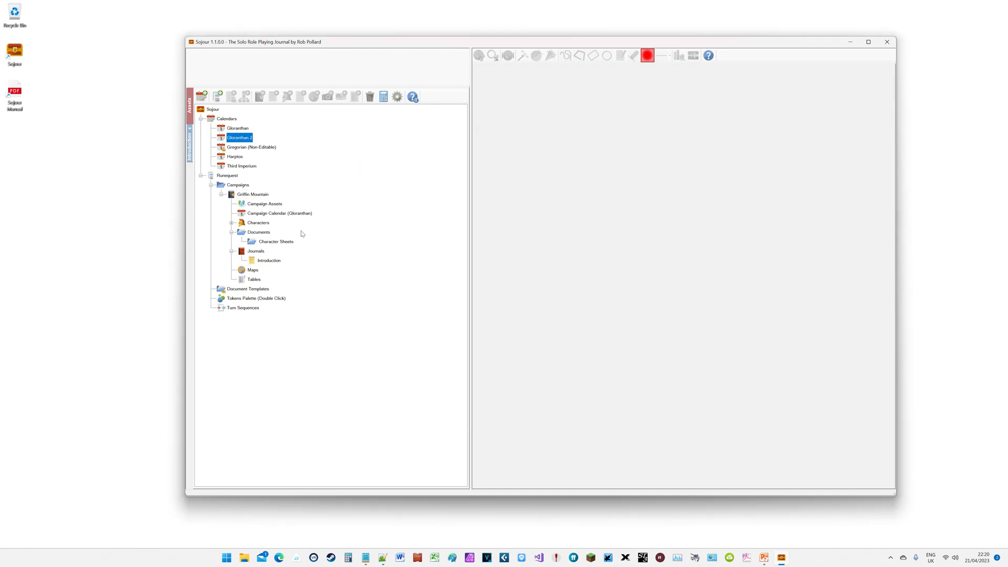
# - Open the Griffin Mountain campaign calendar and page forward through its seasons into 1614 to examine their layout, then close it
pyautogui.doubleClick(297, 215)
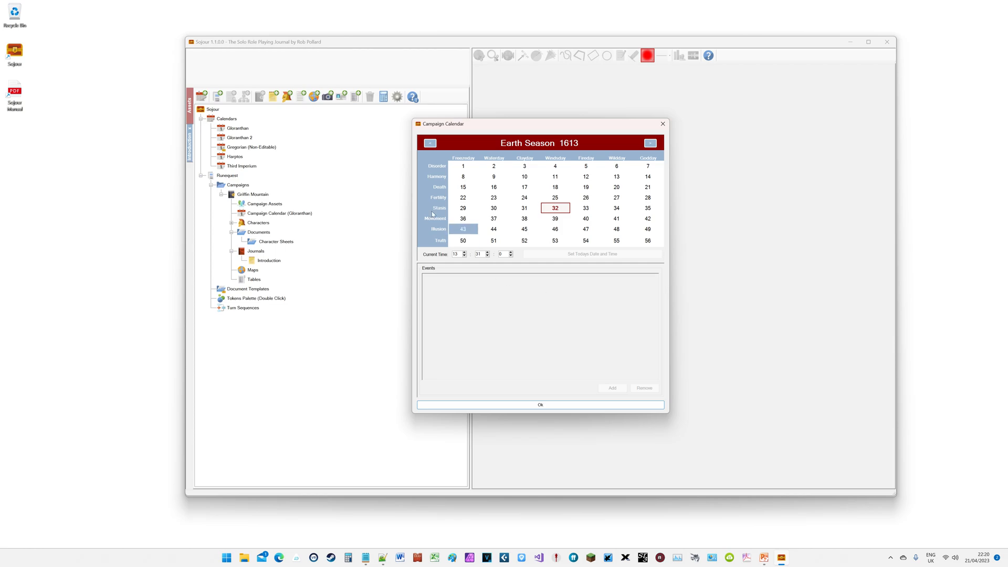
pyautogui.click(650, 144)
pyautogui.click(649, 143)
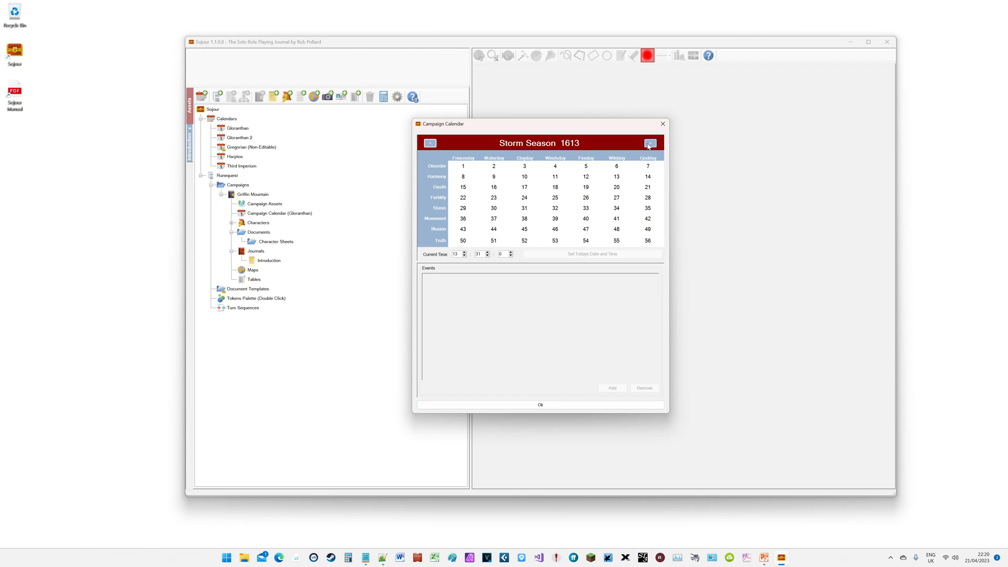
pyautogui.click(650, 144)
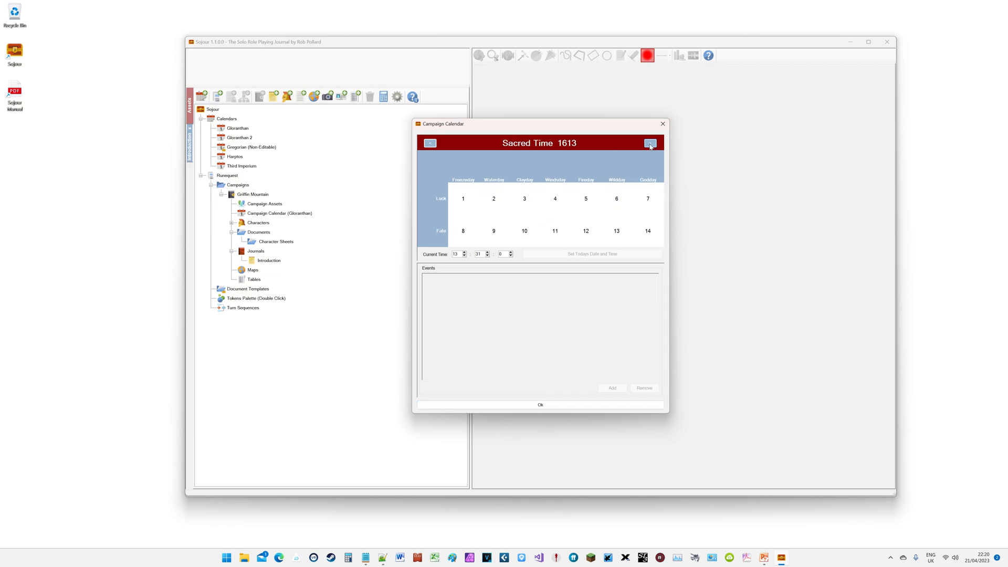
pyautogui.click(650, 144)
pyautogui.click(649, 144)
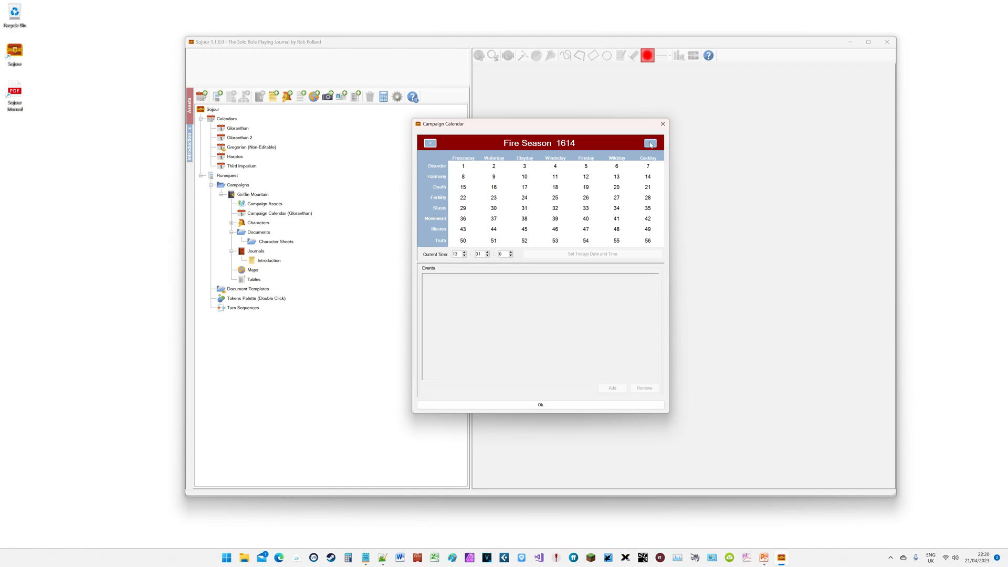
pyautogui.click(650, 144)
pyautogui.click(650, 145)
pyautogui.click(651, 144)
pyautogui.click(651, 144)
pyautogui.click(586, 197)
pyautogui.click(560, 404)
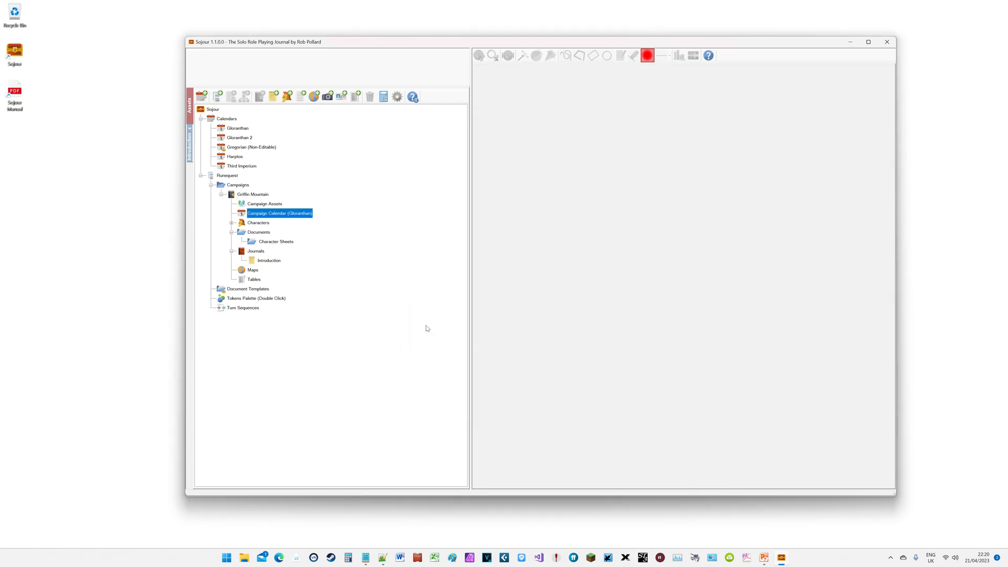
# - Reopen the Harptos calendar, preview the Mirtul 1481 grid in its example calendar, and accept the calendar dialog
pyautogui.click(250, 148)
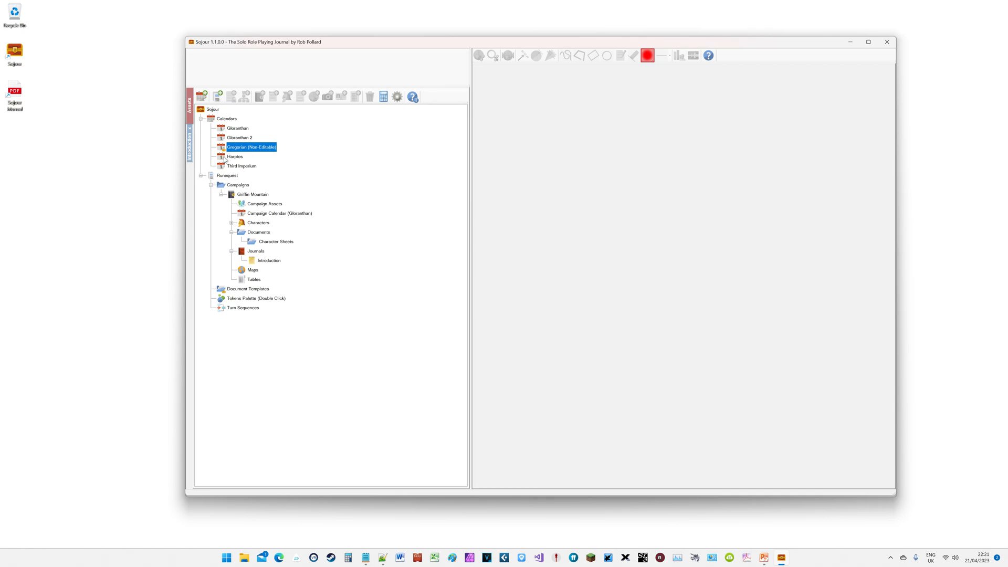
pyautogui.doubleClick(227, 158)
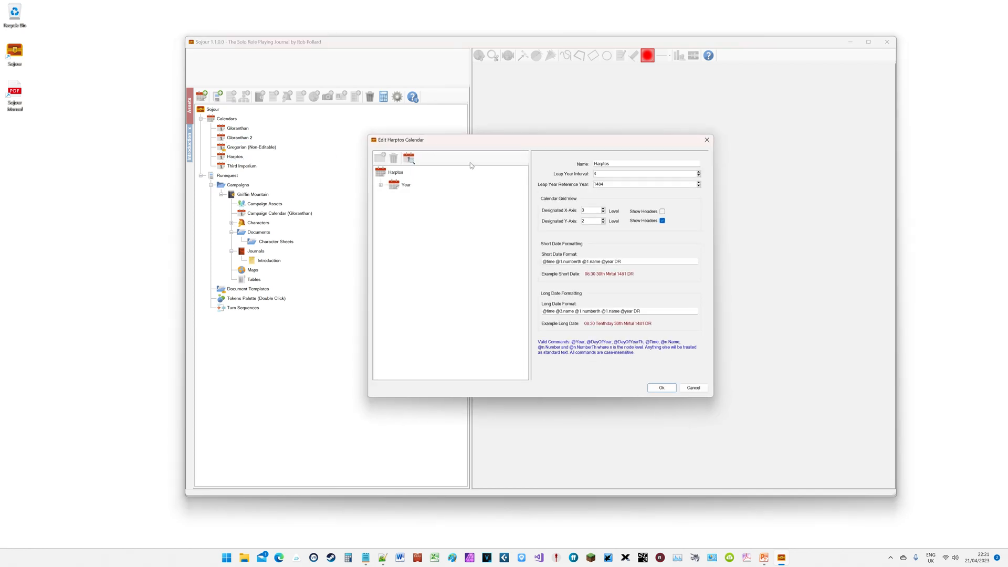
pyautogui.click(410, 159)
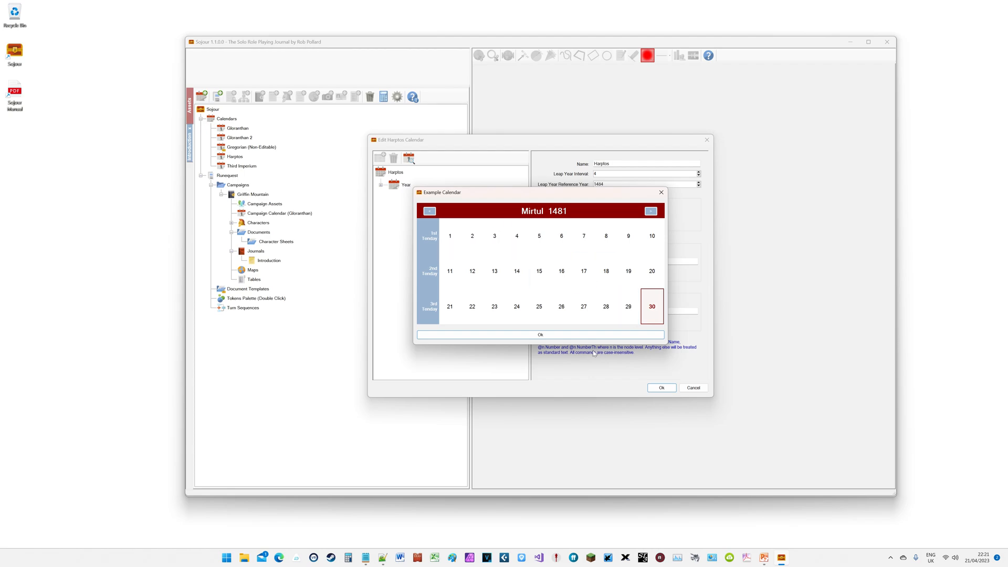
pyautogui.click(593, 333)
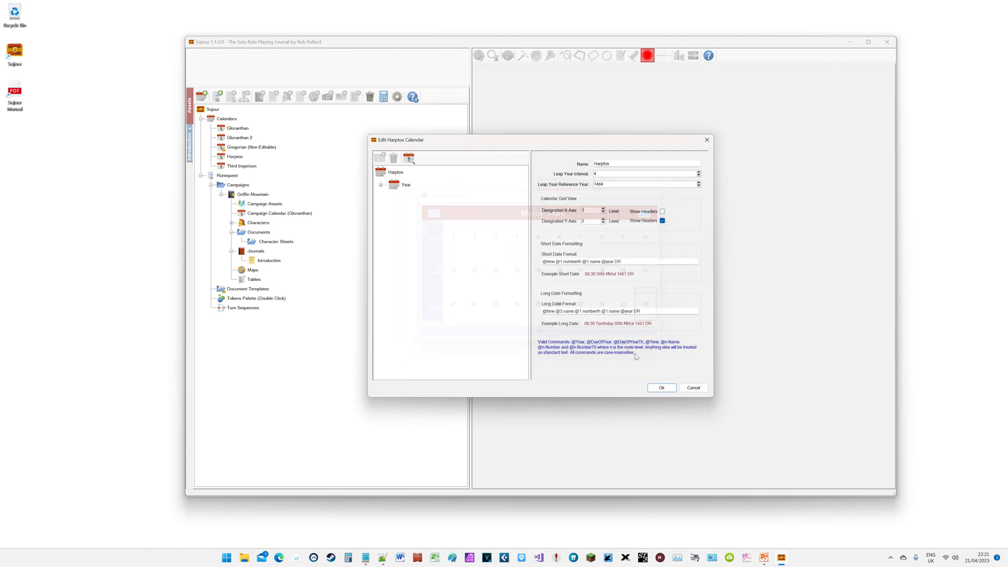
pyautogui.click(660, 388)
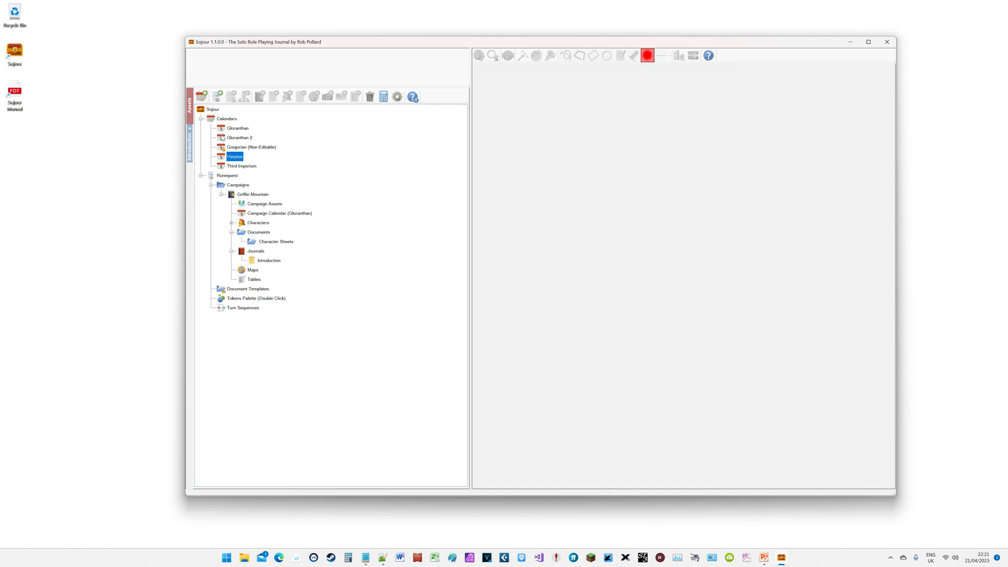
# - Open the Third Imperium calendar, examine the day grid in its example calendar, and accept the dialog
pyautogui.doubleClick(222, 168)
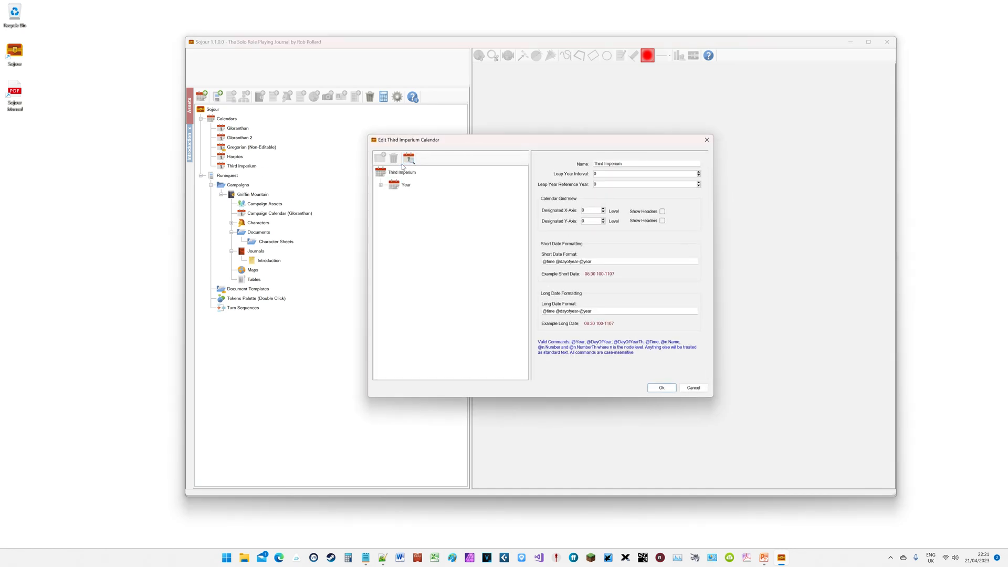
pyautogui.click(408, 158)
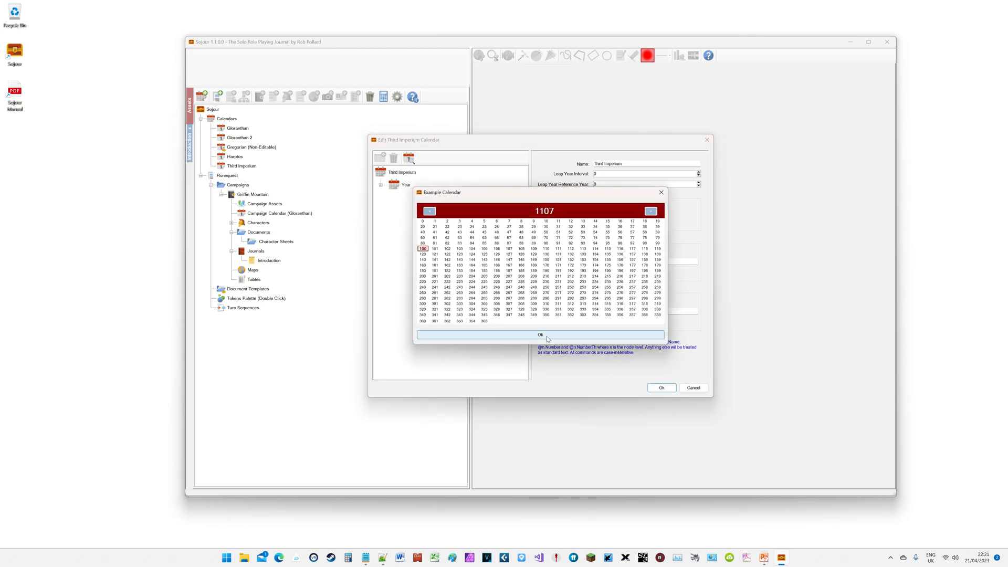
pyautogui.click(544, 337)
pyautogui.click(662, 388)
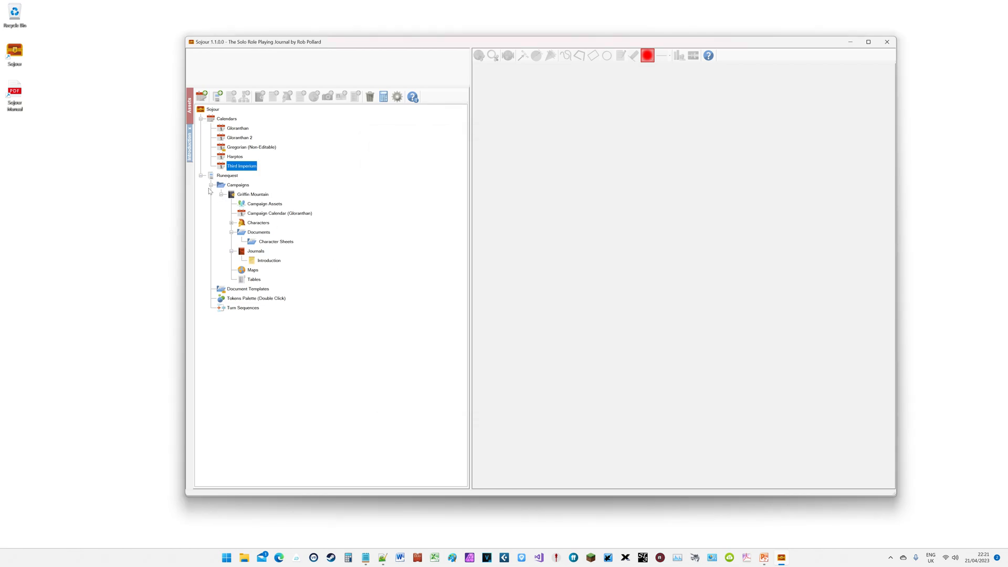
# - View the Harptos example calendar again, advance it to Kythorn 1481, and close both dialogs
pyautogui.doubleClick(221, 157)
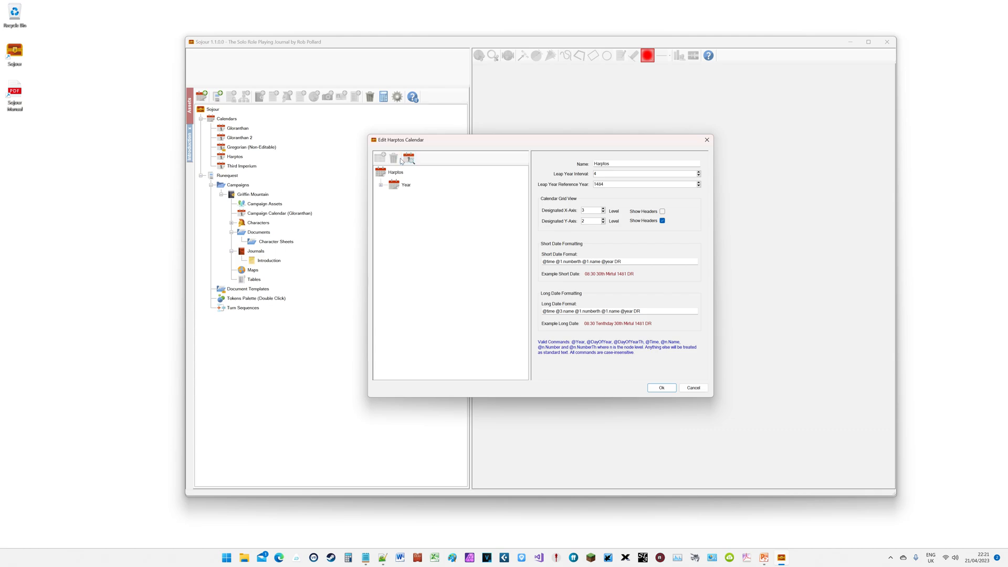
pyautogui.click(409, 158)
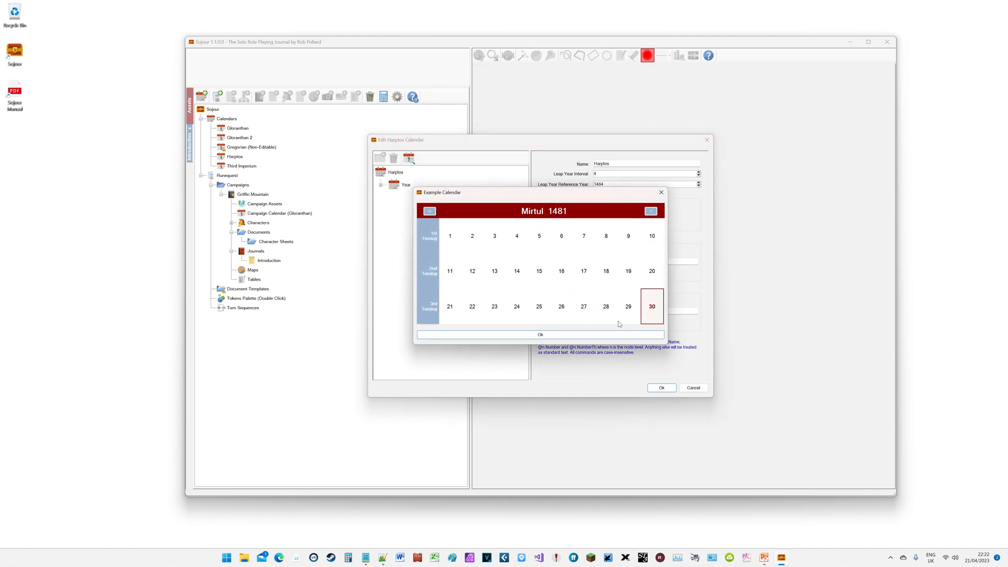
pyautogui.click(650, 211)
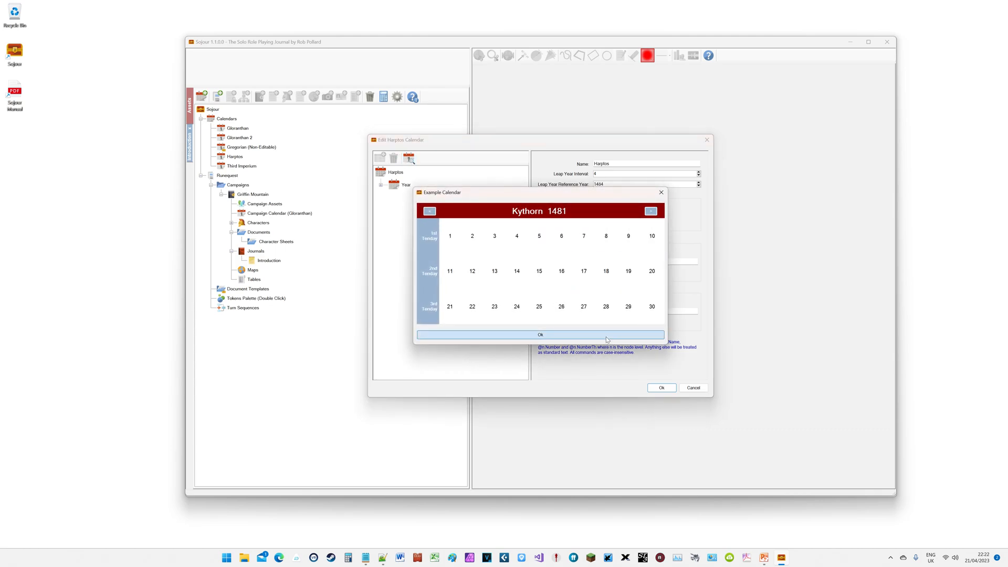
pyautogui.click(607, 340)
pyautogui.press('Return')
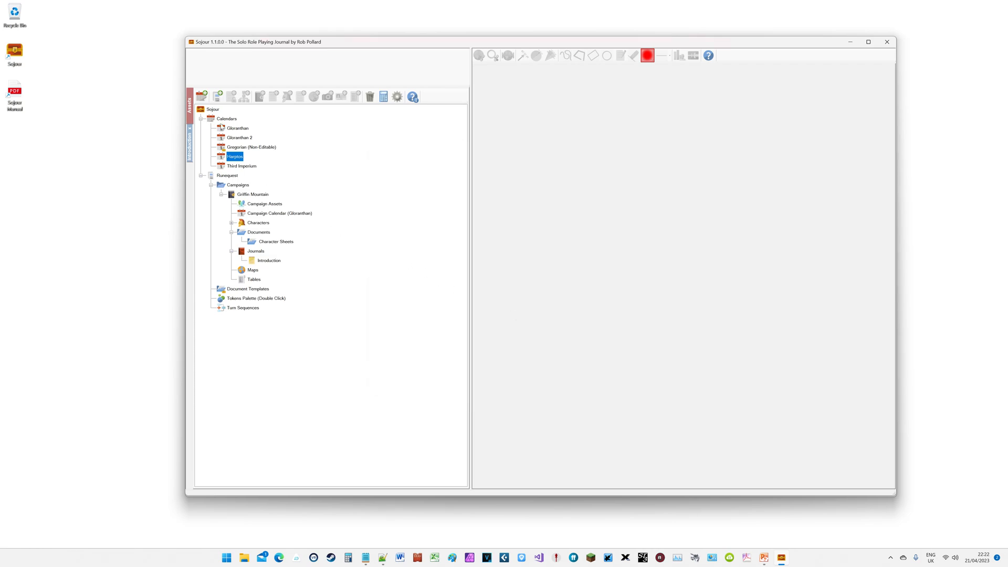
# - Open the original Gloranthan calendar, advance its example calendar to Fire Season 1613, and close both dialogs
pyautogui.doubleClick(237, 128)
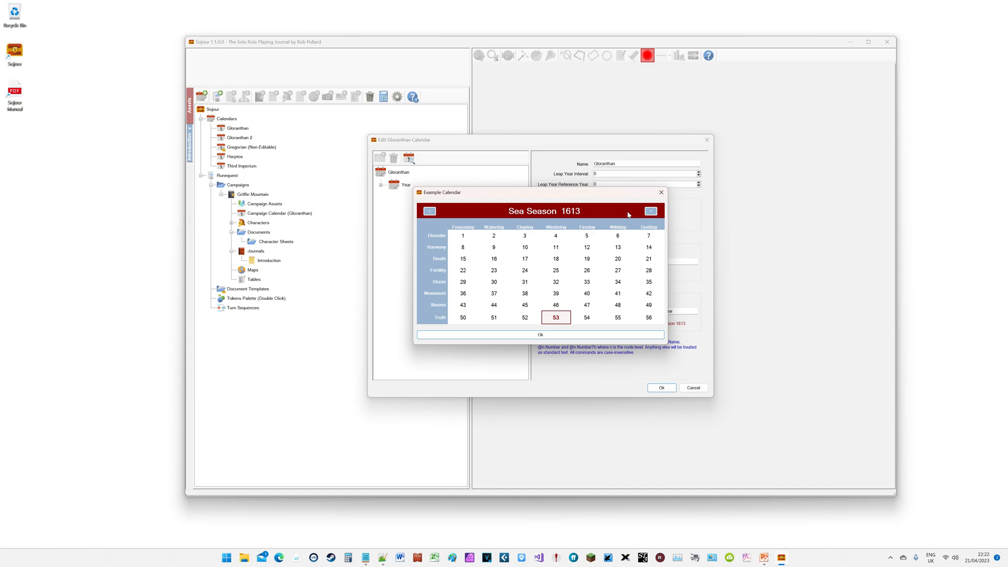
pyautogui.click(650, 210)
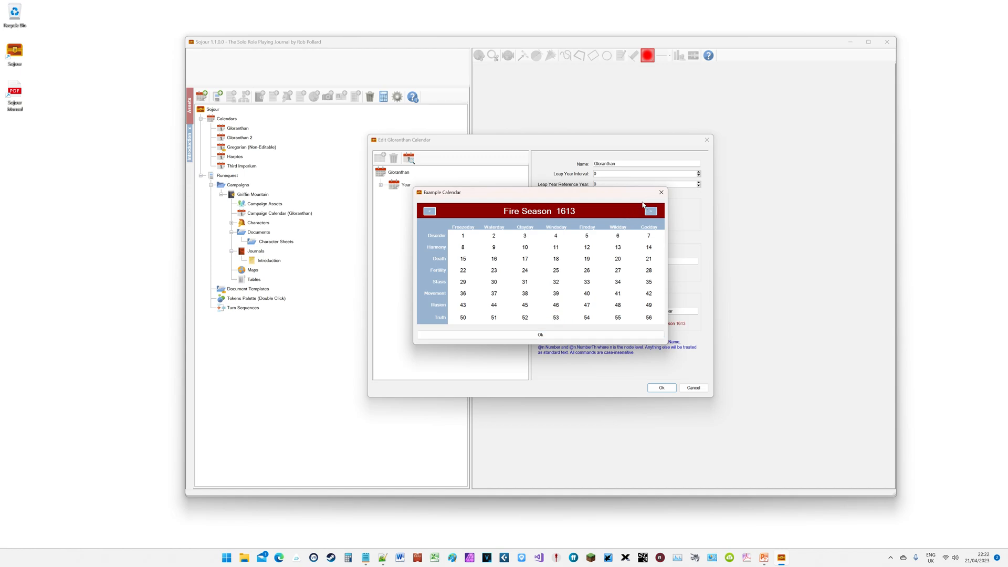
pyautogui.click(581, 335)
pyautogui.click(657, 388)
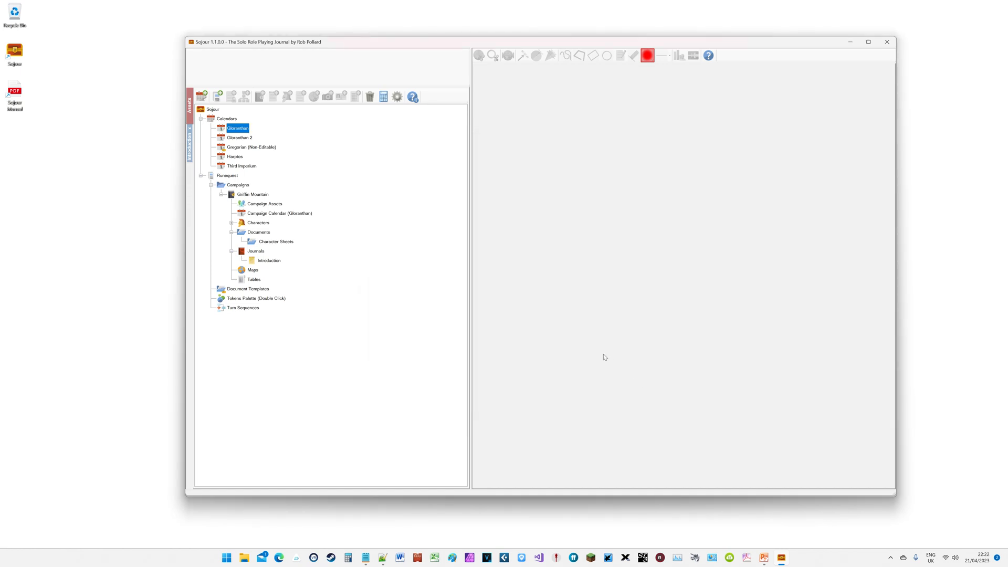